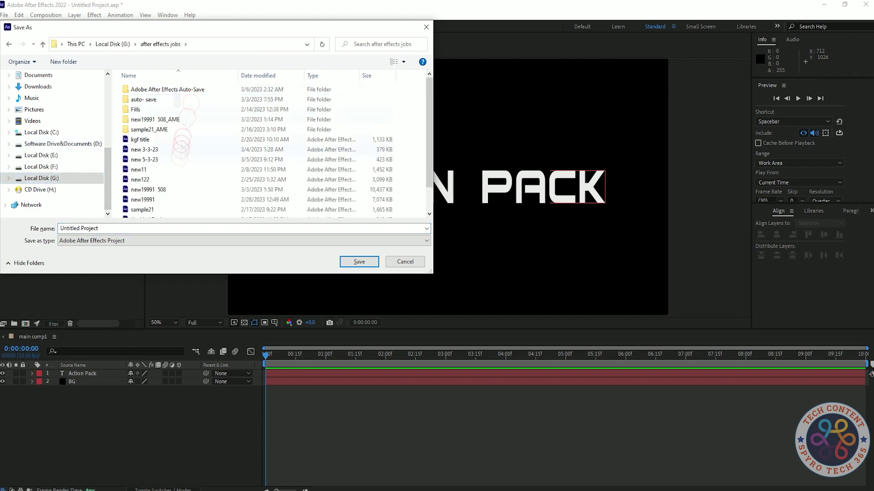
Save the project in the after effects jobs folder under the name new 6-3-23
left_click(121, 229)
key("Left")
key("Left")
key("Left")
key("Left")
key("Left")
key("BackSpace")
type("6")
left_click(357, 261)
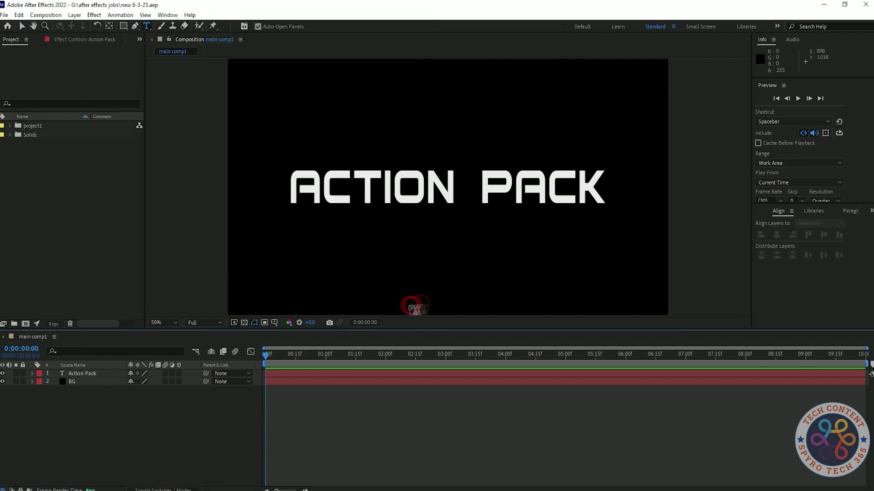
Display the Effects & Presets library with the Action Pack text layer selected
left_click(96, 373)
left_click(168, 15)
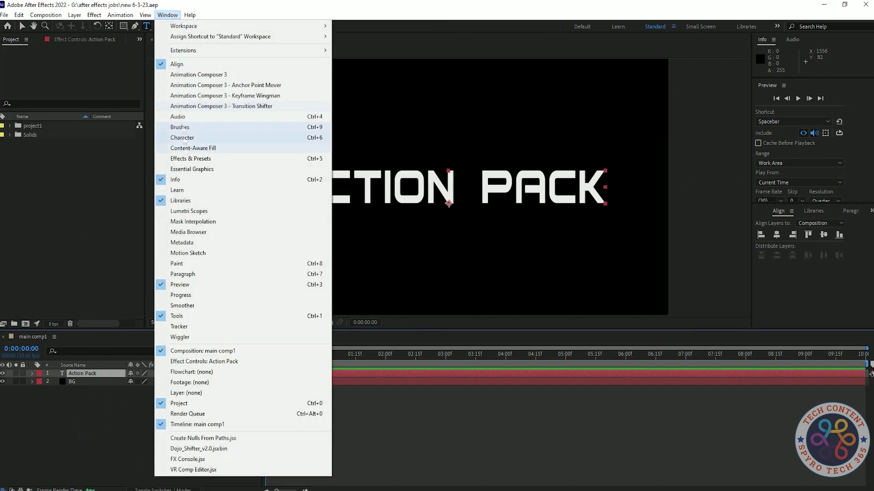
left_click(178, 154)
left_click_drag(813, 203, 811, 222)
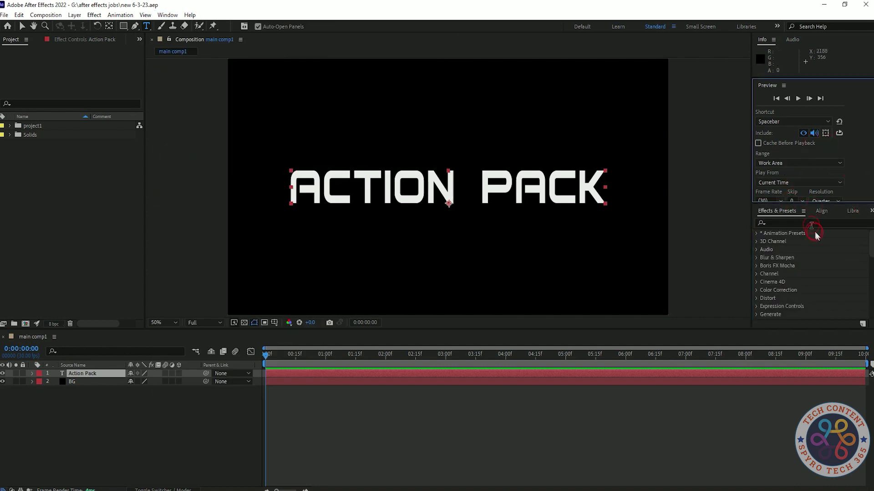
left_click(214, 431)
key("ctrl+space")
key("shift+Tab")
left_click(71, 396)
left_click(90, 374)
left_click(103, 425)
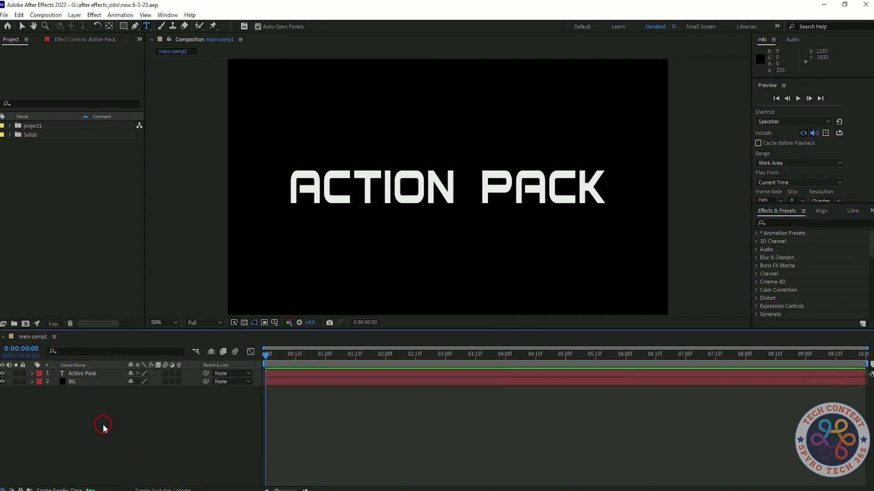
Add a Bevel and Emboss layer style to the Action Pack text layer
left_click(83, 375)
left_click(205, 437)
right_click(95, 373)
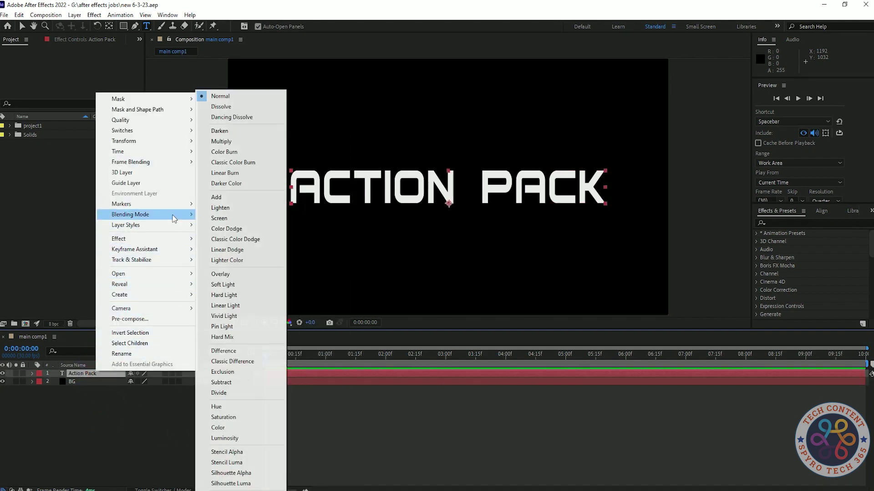
left_click(232, 302)
left_click(38, 382)
left_click(33, 373)
Place Grunge_Pic.jpg between the Action Pack and BG layers, and show both the Modes and Switches columns
left_click(10, 125)
left_click_drag(50, 135, 95, 381)
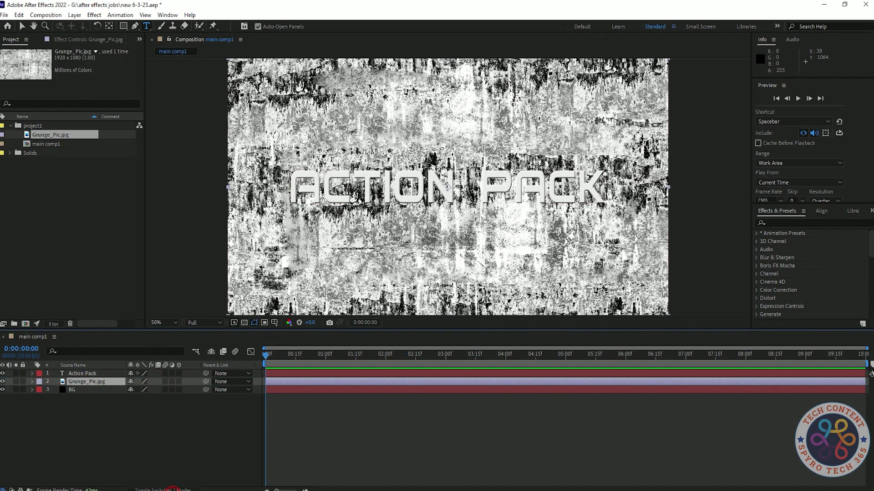
left_click(172, 489)
right_click(233, 363)
mouse_move(273, 396)
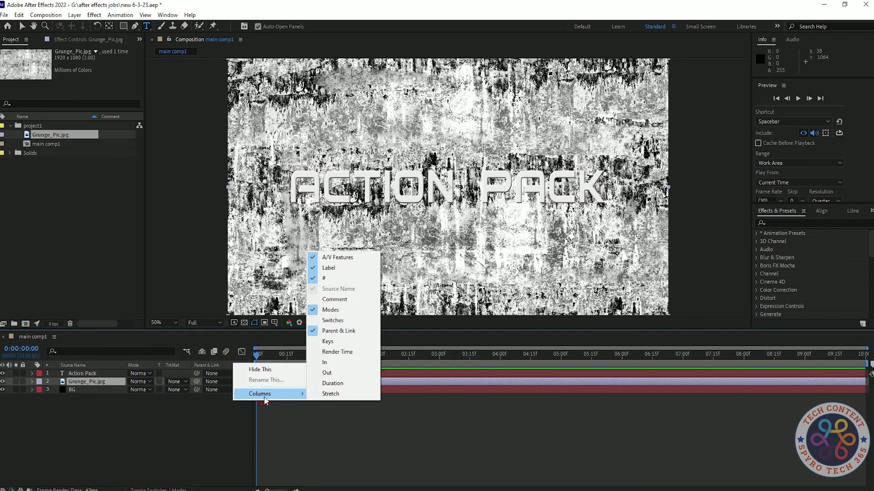
left_click(337, 324)
Compare the track matte modes on the Grunge_Pic.jpg layer and keep the alpha matte from the Action Pack text
left_click(173, 382)
left_click(202, 404)
left_click(176, 382)
left_click(213, 417)
left_click(175, 382)
left_click(205, 427)
left_click(176, 382)
left_click(188, 406)
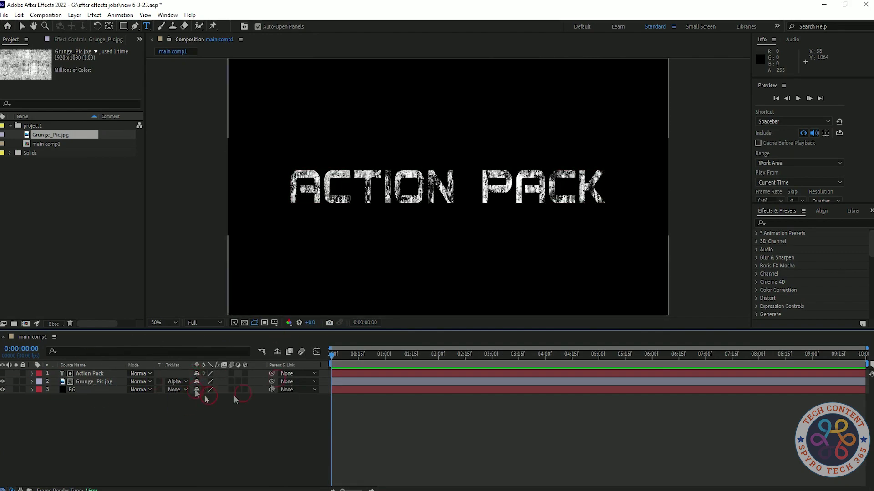
Set the Action Pack layer's blending mode to Multiply and turn the layer's visibility back on
left_click(144, 374)
left_click(174, 199)
left_click(139, 374)
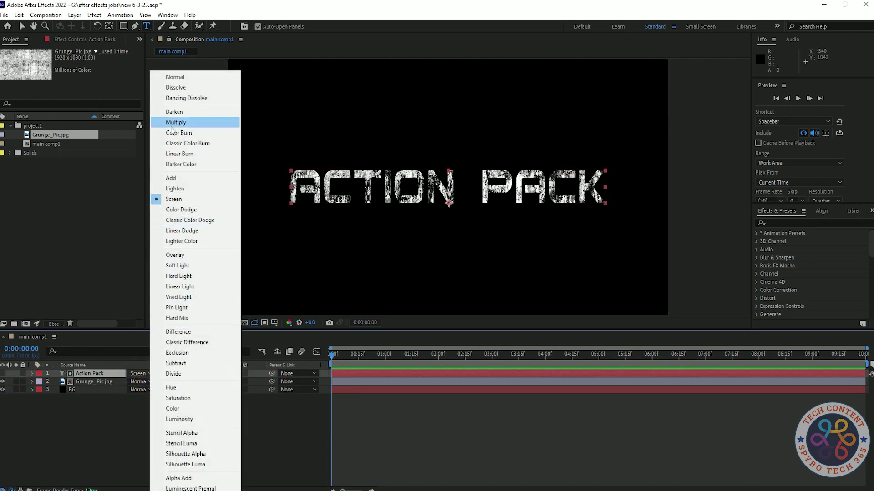
left_click(176, 122)
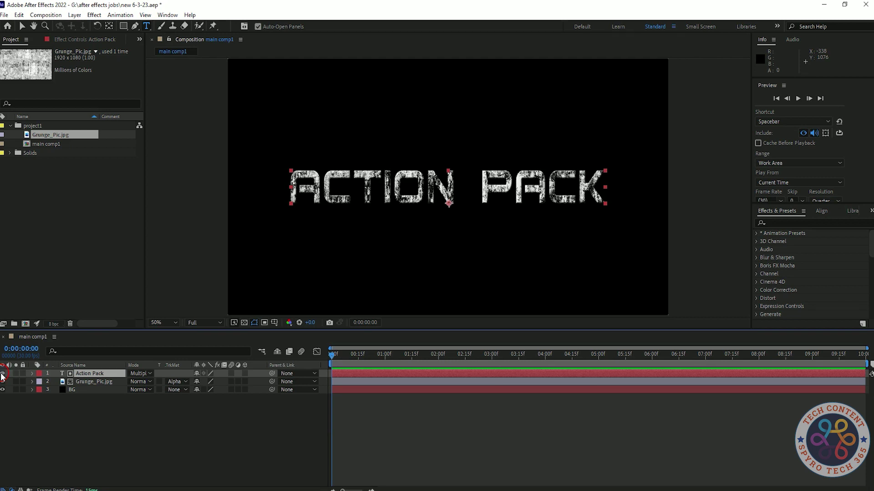
left_click(182, 449)
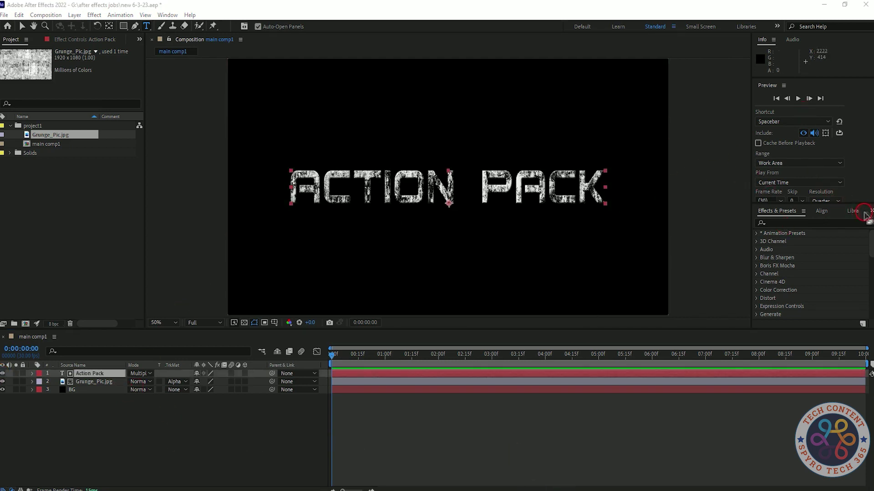
Change the Action Pack text's fill colour to a dark grey
left_click(864, 214)
left_click(845, 255)
left_click(831, 228)
left_click(45, 291)
left_click(230, 222)
left_click(211, 109)
mouse_move(45, 279)
left_mouse_down()
mouse_move(43, 224)
mouse_move(128, 228)
mouse_move(34, 242)
mouse_move(46, 266)
left_mouse_up()
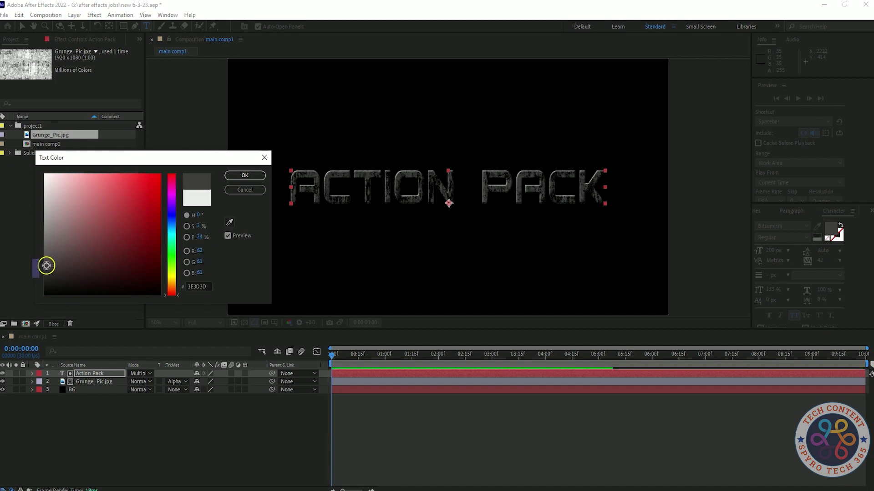
left_click(202, 221)
left_click(244, 175)
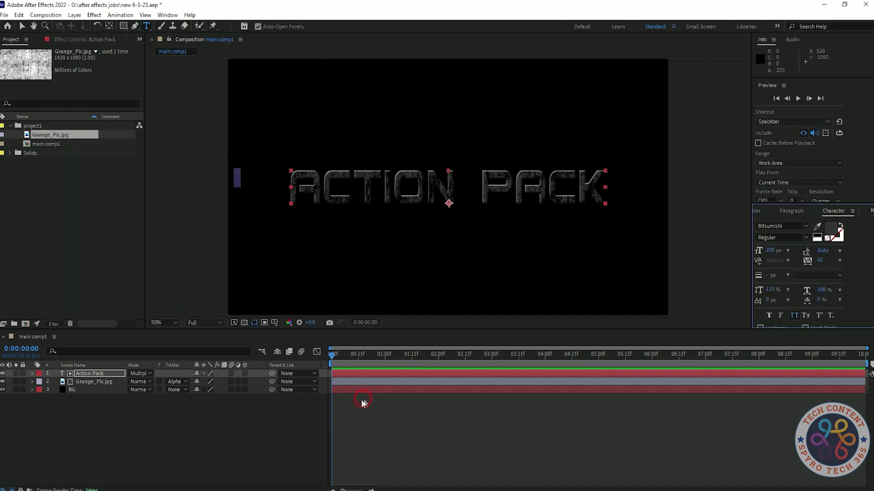
Change the font of the Action Pack text to Bog Standard
left_click(235, 431)
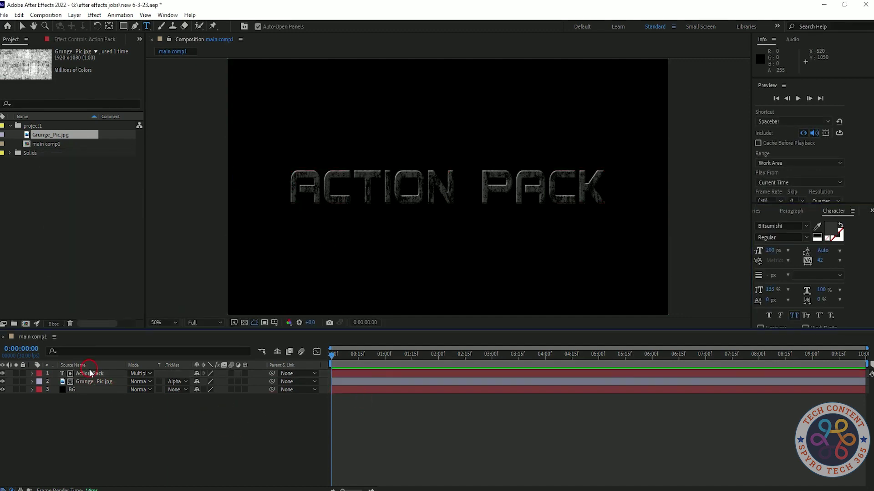
left_click(88, 373)
triple_click(496, 190)
left_click(801, 226)
left_click(759, 261)
Set the text's Bevel and Emboss size to 41, soften to 15.3 and depth to 123%
left_click(68, 442)
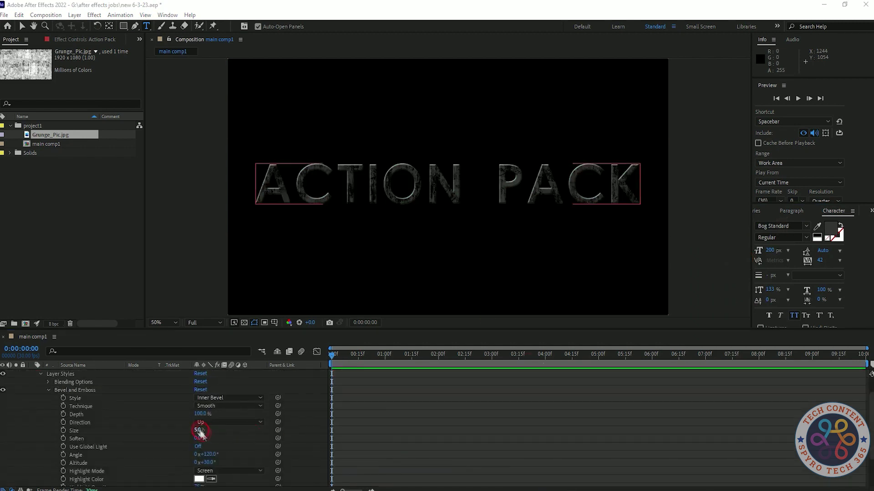
left_click_drag(198, 430, 236, 442)
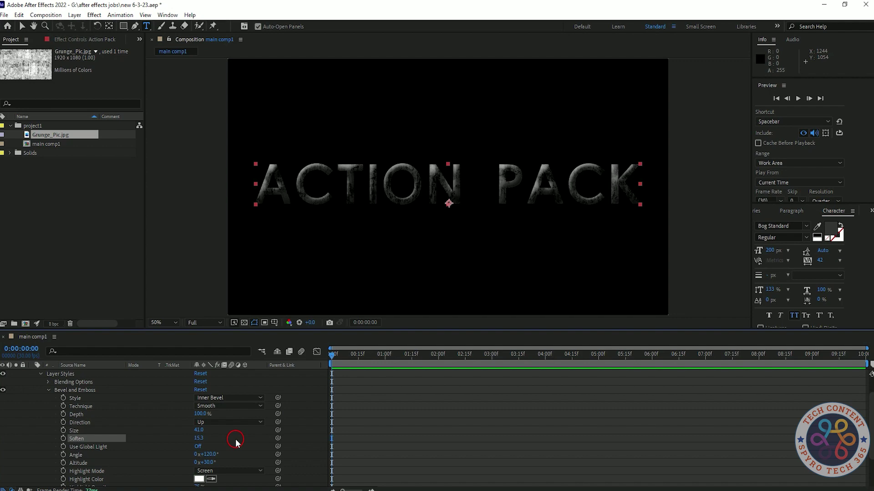
scroll(236, 442, "down", 3)
left_click_drag(199, 466, 227, 467)
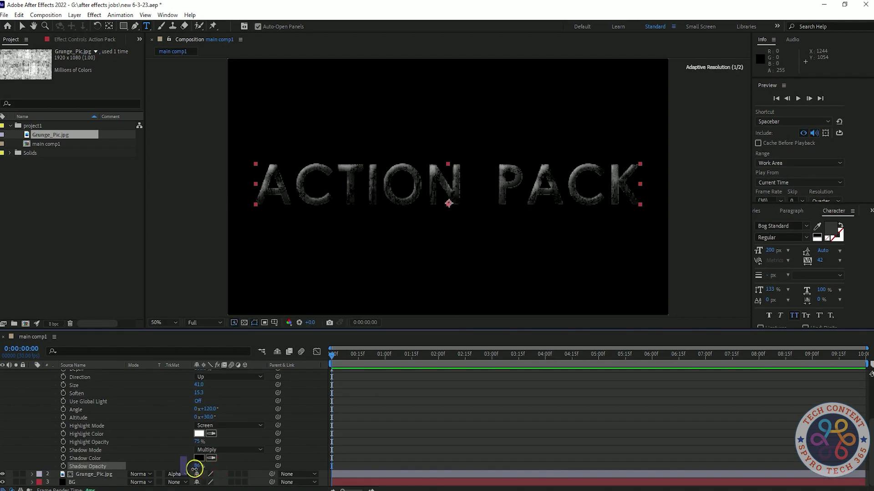
scroll(248, 441, "up", 5)
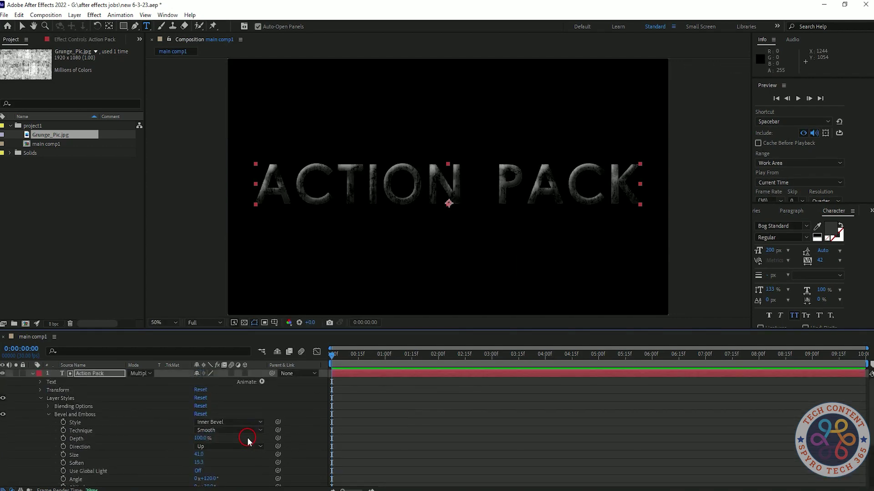
mouse_move(218, 441)
left_mouse_down()
mouse_move(228, 436)
mouse_move(213, 439)
left_mouse_up()
key("ctrl+z")
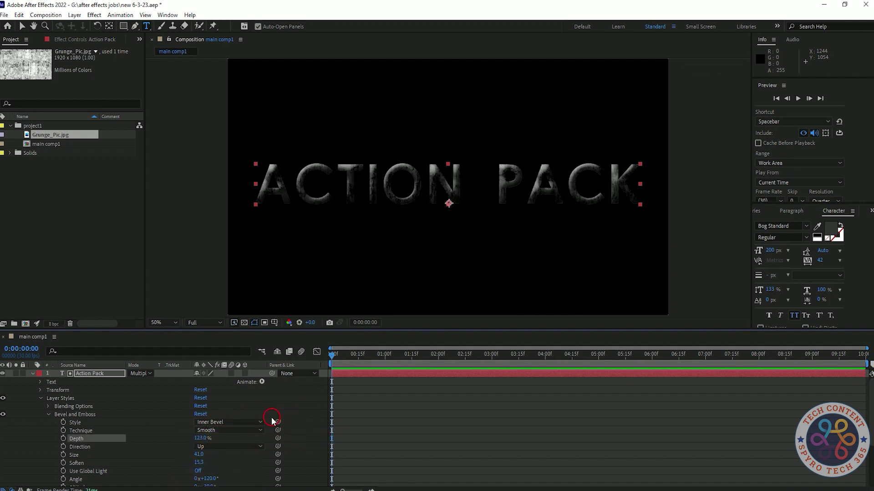
Try the Stroke Emboss, Pillow Emboss and Emboss styles on the text's bevel and return to Inner Bevel
left_click(230, 422)
left_click(232, 475)
left_click(231, 422)
left_click(232, 464)
left_click(232, 421)
left_click(230, 454)
left_click(239, 422)
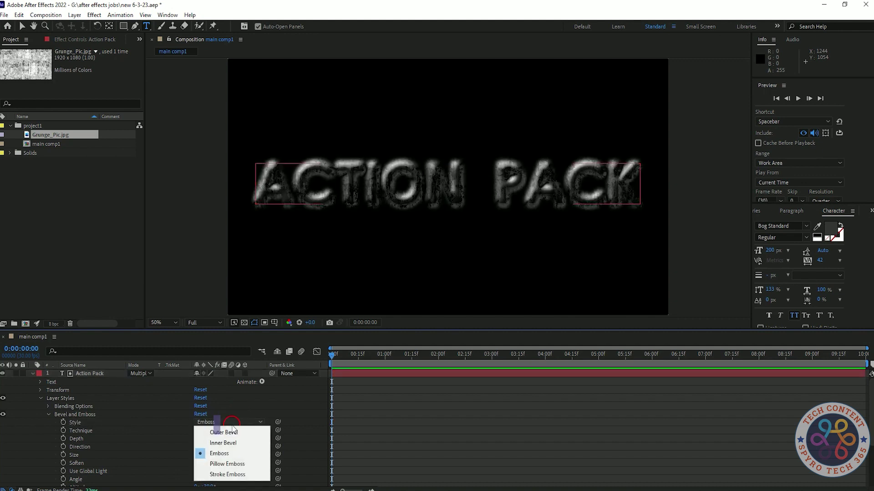
left_click(225, 442)
left_click(223, 447)
left_click(274, 412)
Expand the layer style's blending options, and set the bevel technique to Chisel Soft after trying Chisel Hard
left_click(48, 406)
left_click(56, 430)
scroll(246, 427, "down", 3)
left_click(245, 423)
left_click(238, 402)
scroll(238, 404, "down", 2)
scroll(238, 387, "up", 2)
left_click(241, 422)
left_click(241, 425)
left_click(239, 433)
left_click(230, 454)
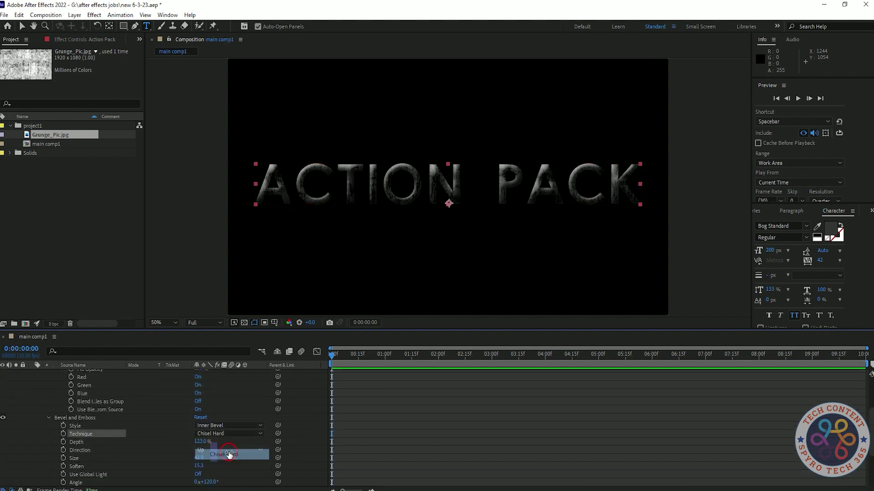
left_click(244, 434)
left_click(228, 466)
Try another global light angle, undo it, and collapse the text layer's style properties
scroll(252, 427, "up", 5)
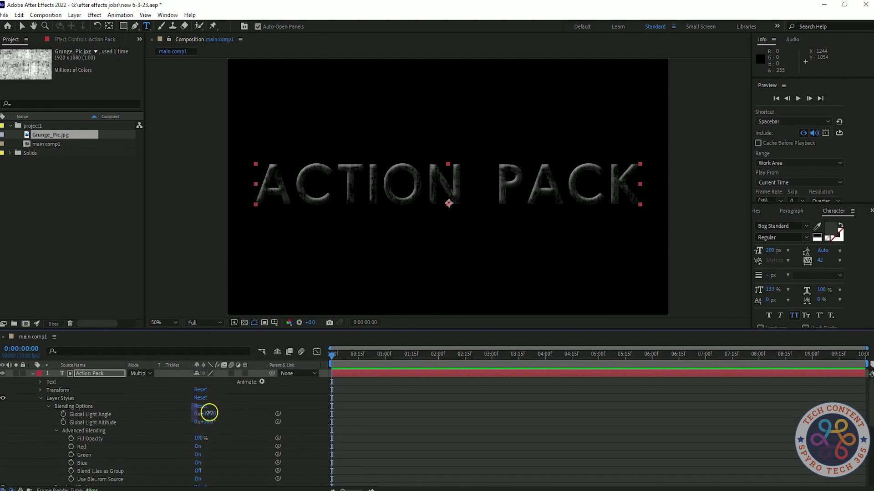
key("ctrl+z")
key("ctrl+z")
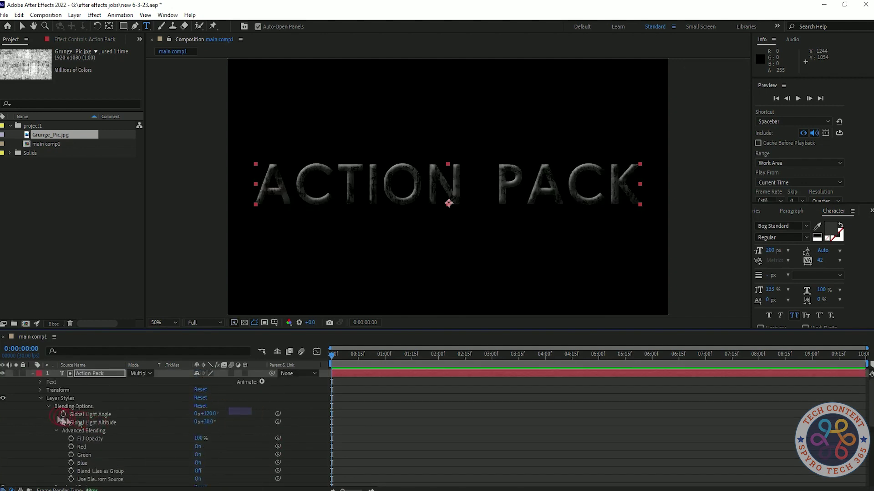
left_click(41, 398)
left_click(178, 469)
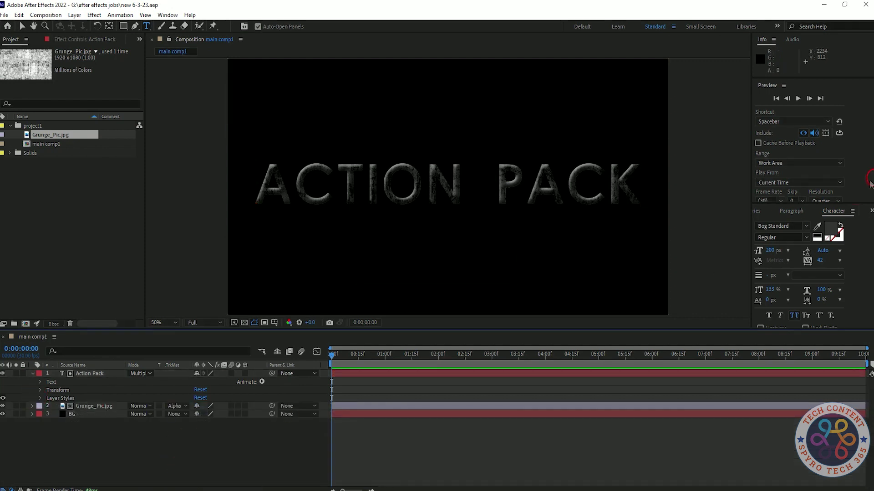
Dock the Effects & Presets library in the same group as Info and Audio
left_click(870, 211)
left_click(839, 219)
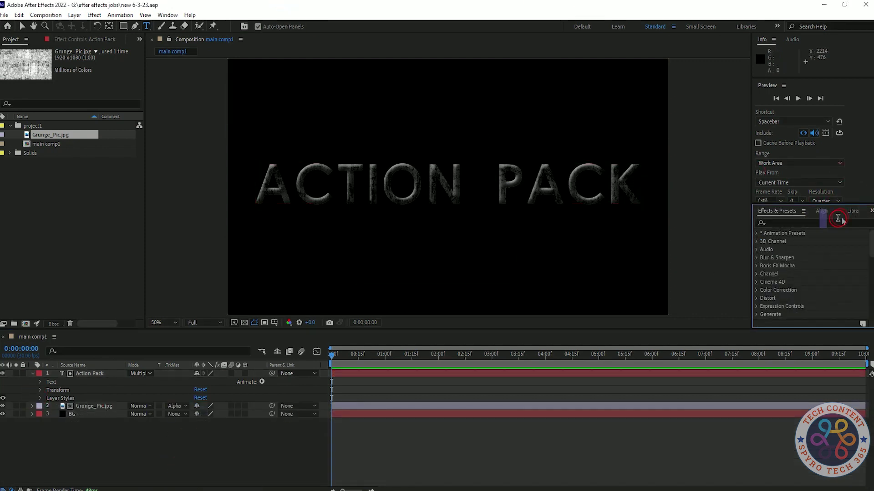
left_click_drag(772, 212, 807, 45)
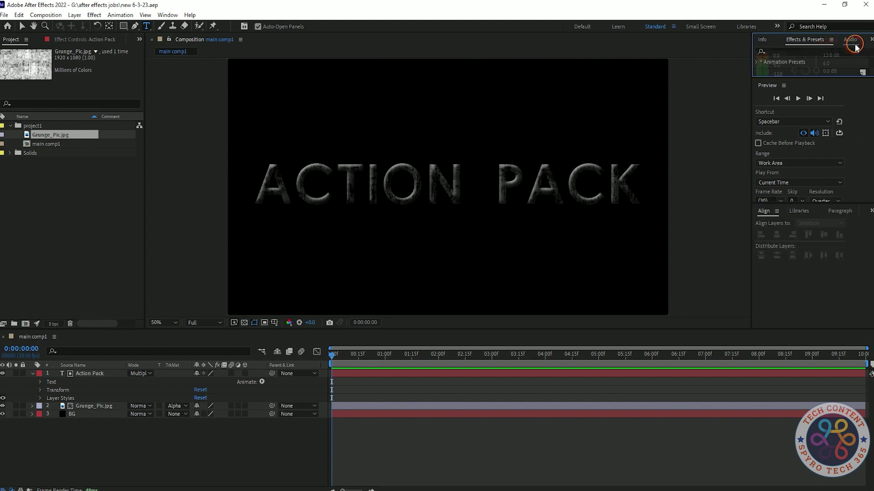
left_click(803, 42)
Enlarge the Effects & Presets area, bring up the Character settings, and rebalance the height of the Preview area
left_click_drag(795, 76, 787, 117)
left_click(861, 276)
left_click_drag(827, 269, 813, 286)
left_click_drag(810, 207, 812, 166)
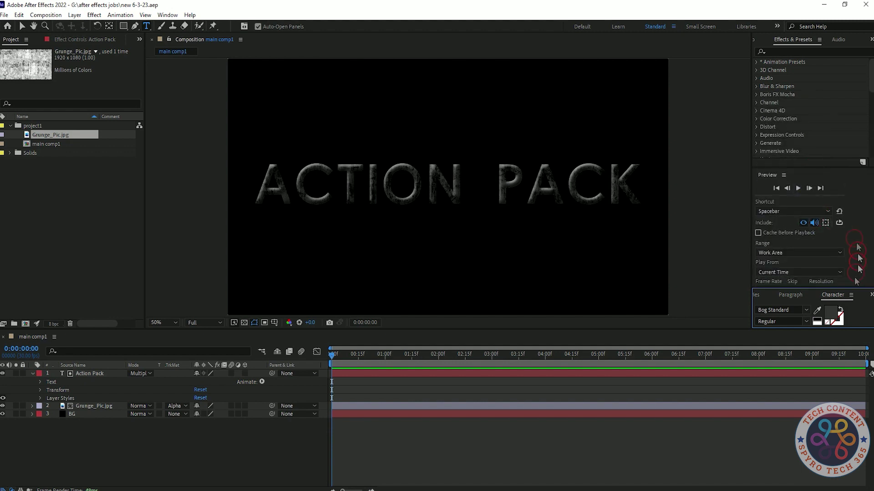
left_click_drag(842, 288, 828, 282)
left_click_drag(827, 242, 812, 157)
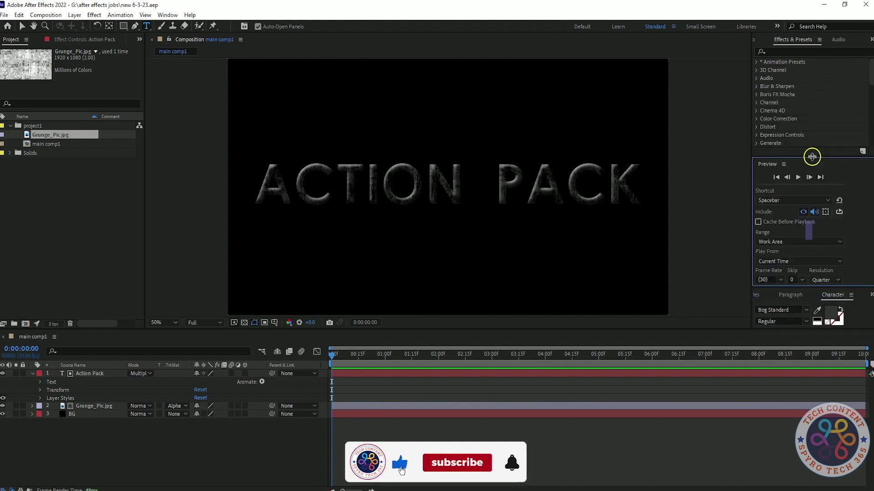
left_click_drag(808, 286, 801, 260)
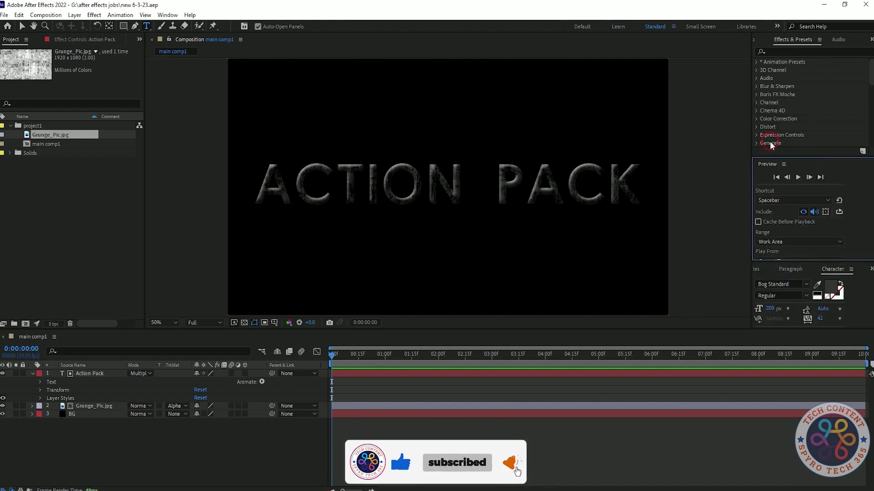
Save the project, and save the current layout as a new workspace named Untitled Workspace222
left_click(801, 51)
key("ctrl+s")
left_click(167, 15)
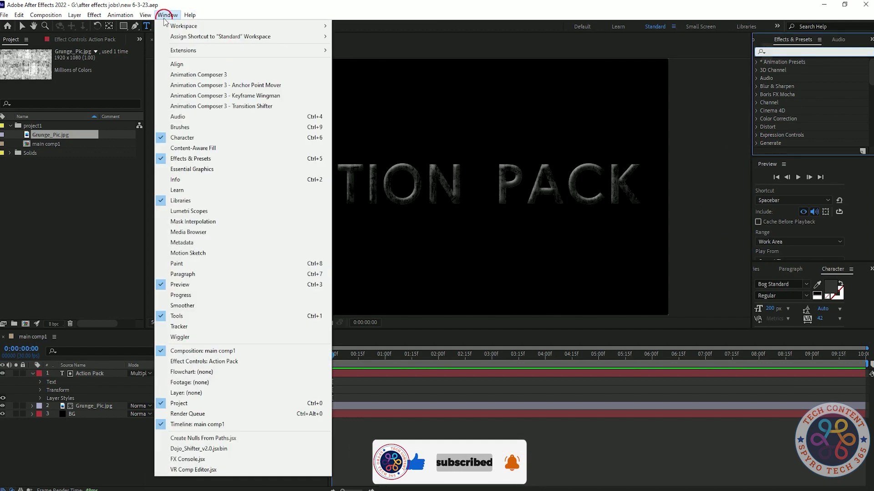
mouse_move(183, 26)
left_click(410, 196)
left_click(167, 15)
mouse_move(183, 26)
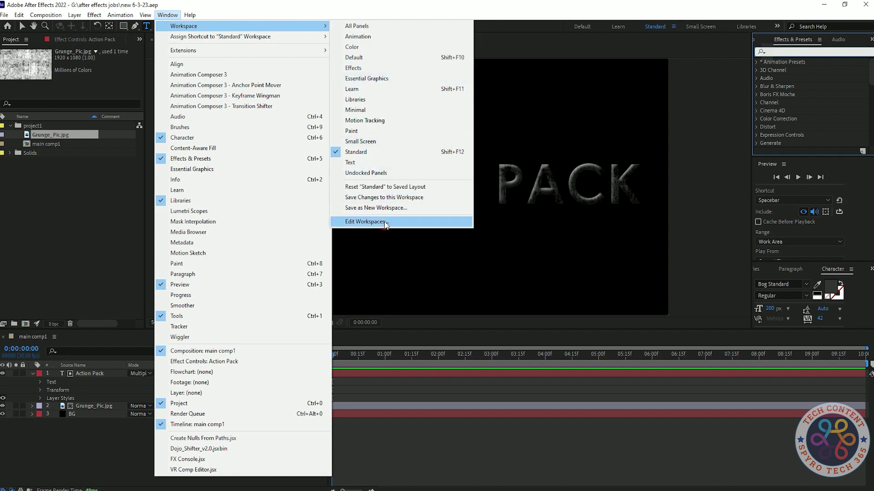
left_click(376, 208)
key("Right")
key("Return")
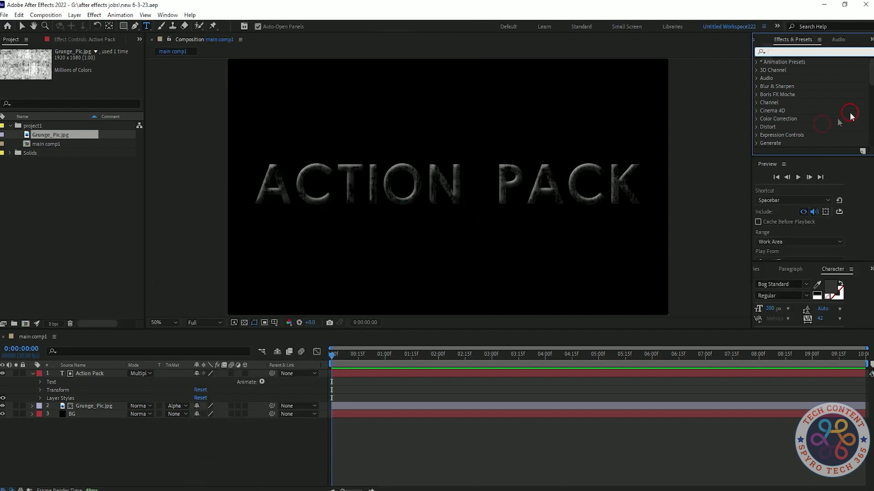
Apply the Decrease Tracking text preset to the Action Pack layer and preview its keyframed animation
type("decr")
left_click_drag(819, 94, 95, 374)
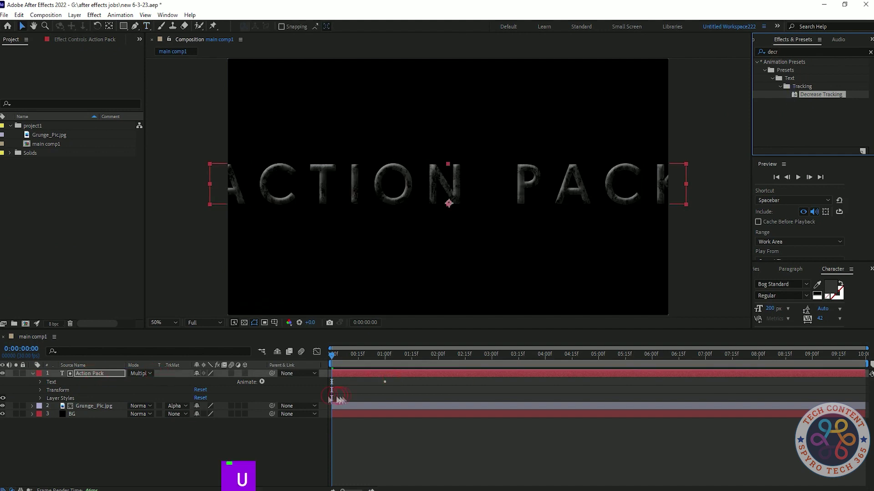
key("u")
left_click_drag(404, 416, 314, 361)
key("space")
key("space")
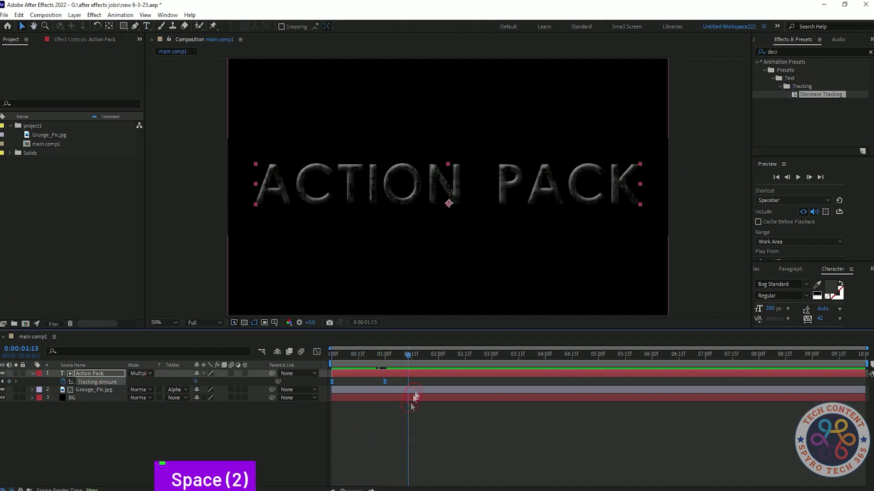
Remove the spacing between the words Action and Pack in the title text
double_click(499, 182)
left_click(499, 181)
key("BackSpace")
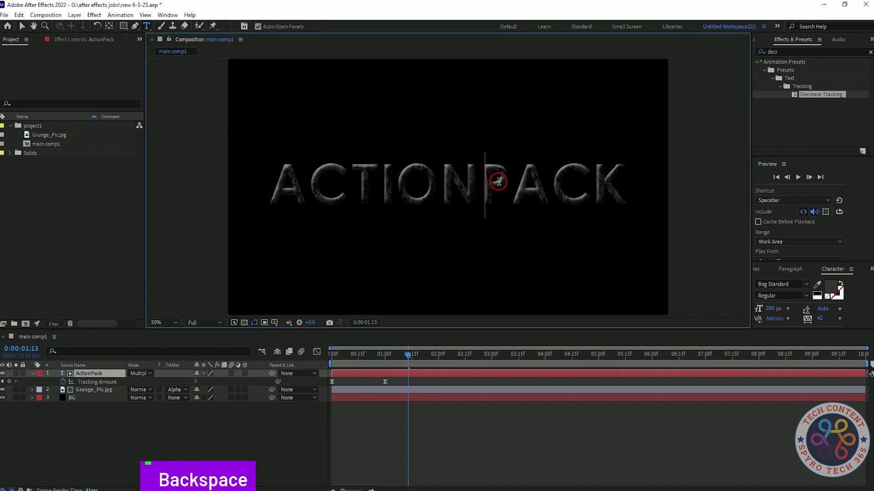
Restore the space between Action and Pack in the title and enlarge the Character settings area
key("BackSpace")
key("ctrl+z")
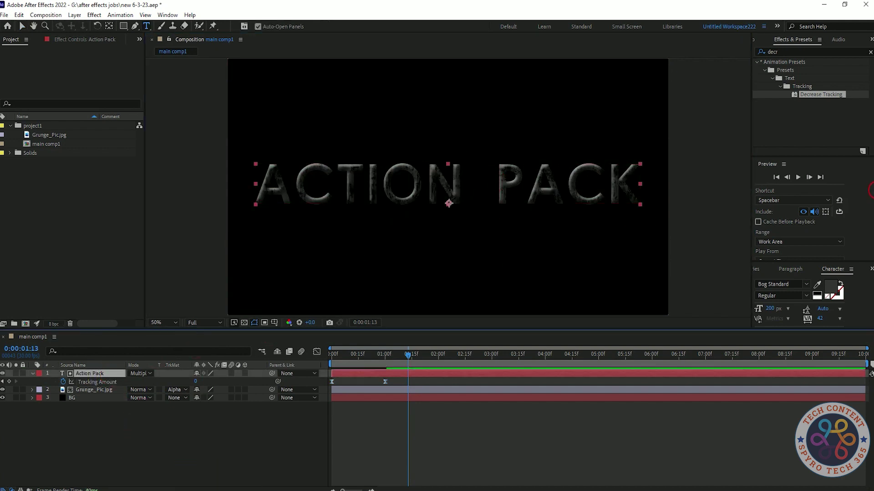
left_click_drag(799, 262, 803, 203)
left_click_drag(809, 156, 810, 101)
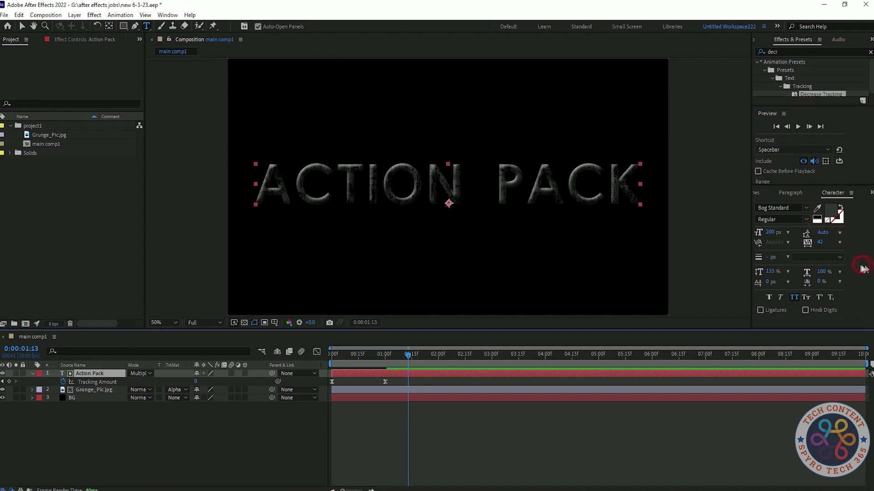
Set the title's character tracking to 0, and try a different horizontal scale before undoing that scale change
left_click_drag(820, 244, 801, 247)
left_click(819, 244)
type("0")
left_click(857, 257)
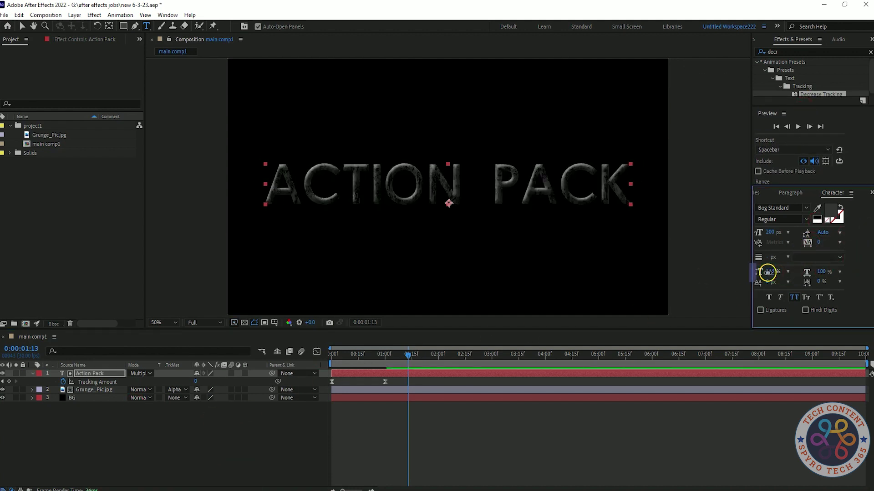
left_click_drag(821, 273, 860, 273)
key("ctrl+z")
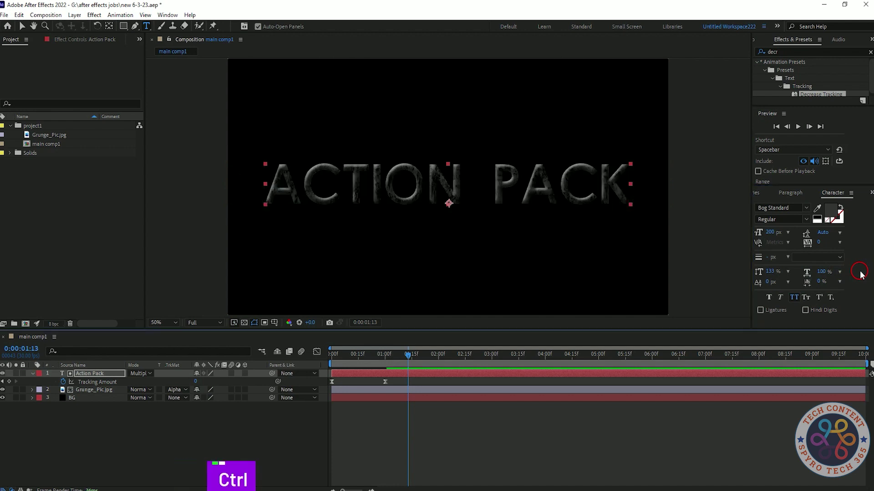
Tighten the Action Pack title's character tracking to -25
left_click_drag(388, 364, 474, 368)
left_click(485, 368)
left_click(795, 191)
left_click(837, 193)
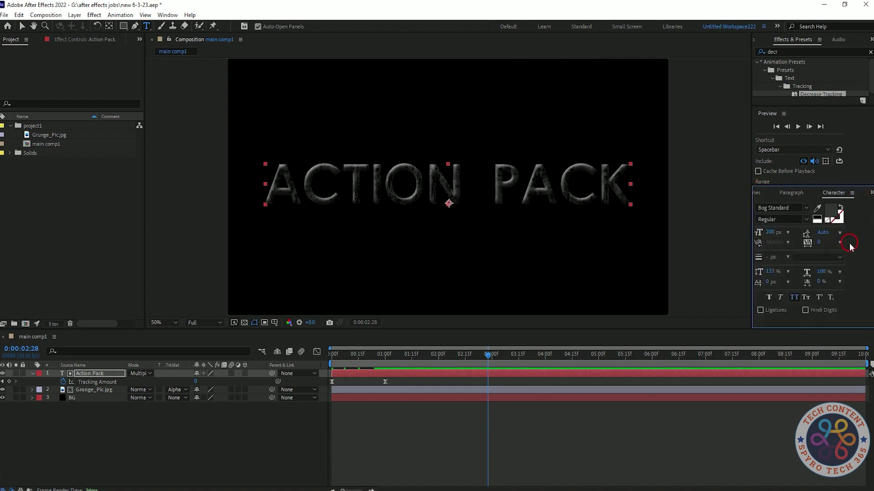
key("ctrl+z")
key("ctrl+z")
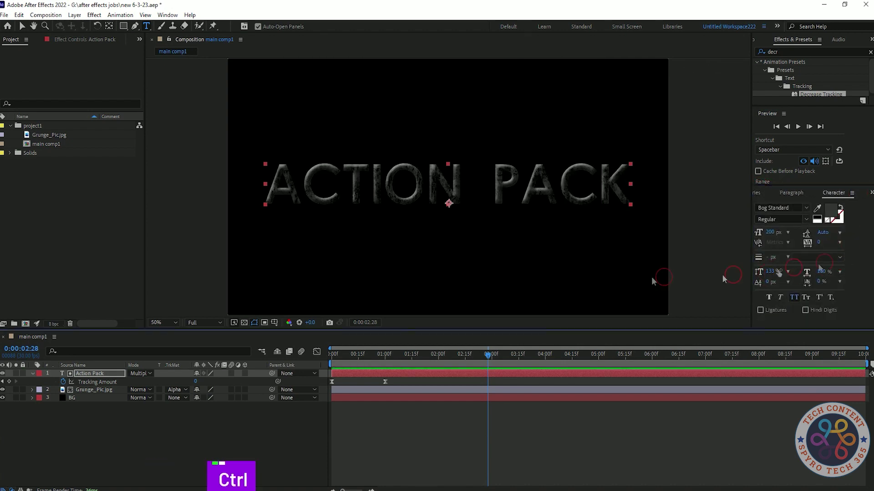
mouse_move(825, 238)
left_mouse_down()
mouse_move(776, 255)
mouse_move(808, 250)
mouse_move(810, 240)
left_mouse_up()
key("ctrl+z")
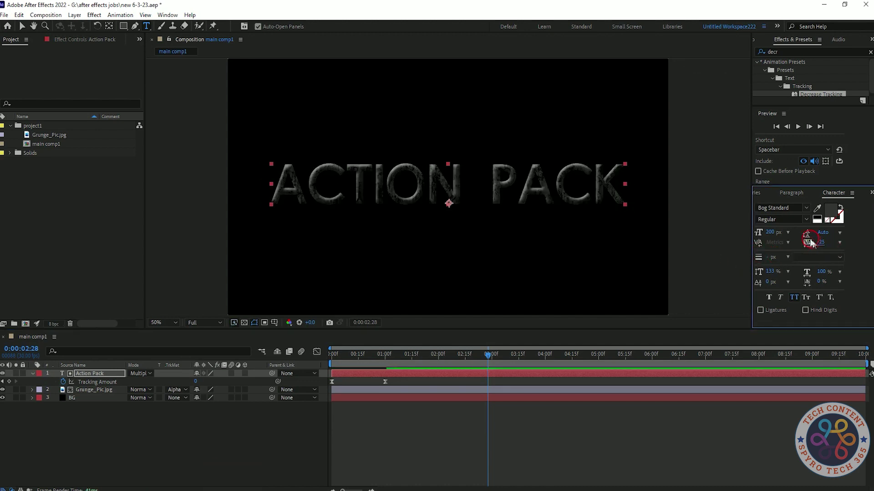
Bring up the Align settings and centre the title horizontally and vertically in the composition
left_click(757, 193)
left_click(871, 193)
left_click(843, 203)
left_click(776, 217)
left_click(823, 217)
Set the first Tracking Amount keyframe at 0:00:00:00 to 100 and preview the animation
left_click_drag(483, 355, 253, 393)
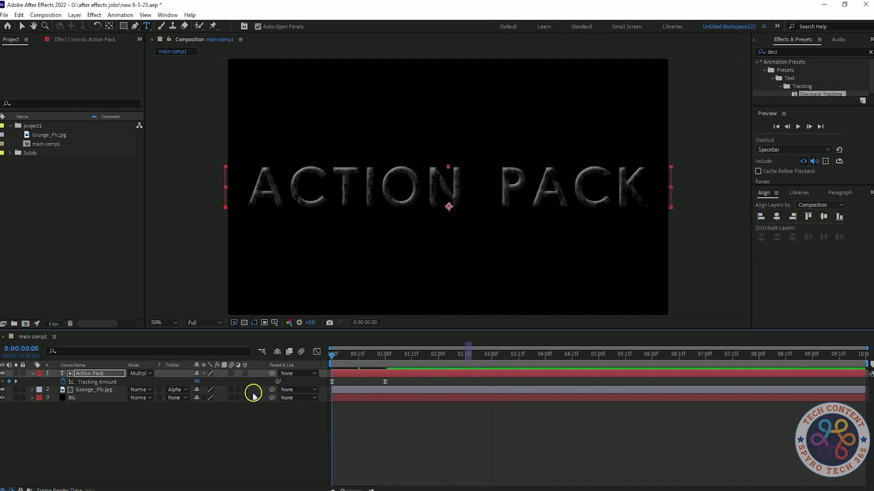
left_click(214, 378)
key("Return")
key("space")
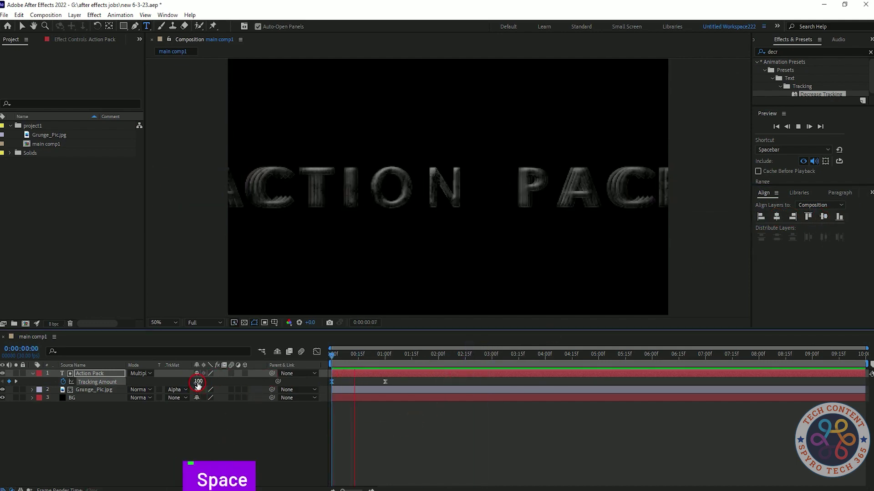
key("space")
Open Animation Composer's Keyframe Wingman and show the Tracking Amount keyframes in the graph editor
left_click(288, 350)
left_click(168, 15)
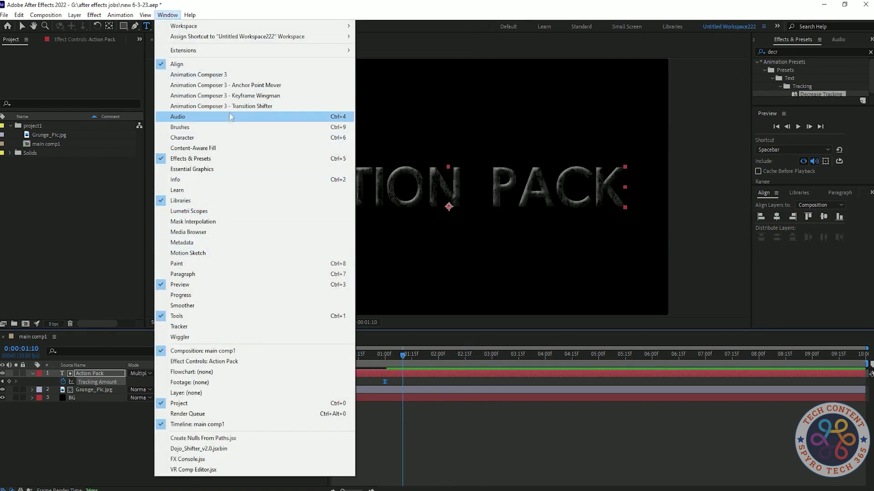
left_click(150, 99)
left_click(316, 351)
left_click(384, 378)
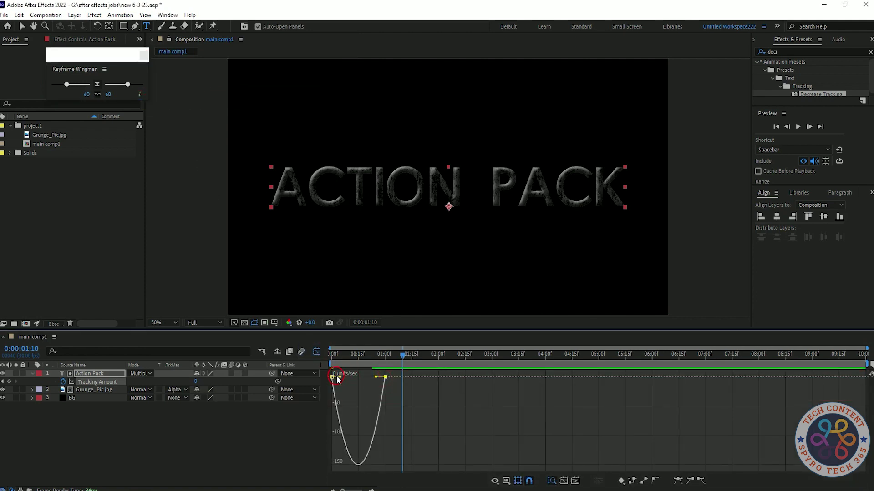
Reshape the Tracking Amount easing for a fast start and gradual finish, with 12 on the first keyframe, and preview it
left_click_drag(127, 87, 141, 89)
key("space")
key("space")
key("space")
key("space")
left_click_drag(120, 54, 83, 55)
left_click_drag(28, 87, 63, 97)
key("space")
key("space")
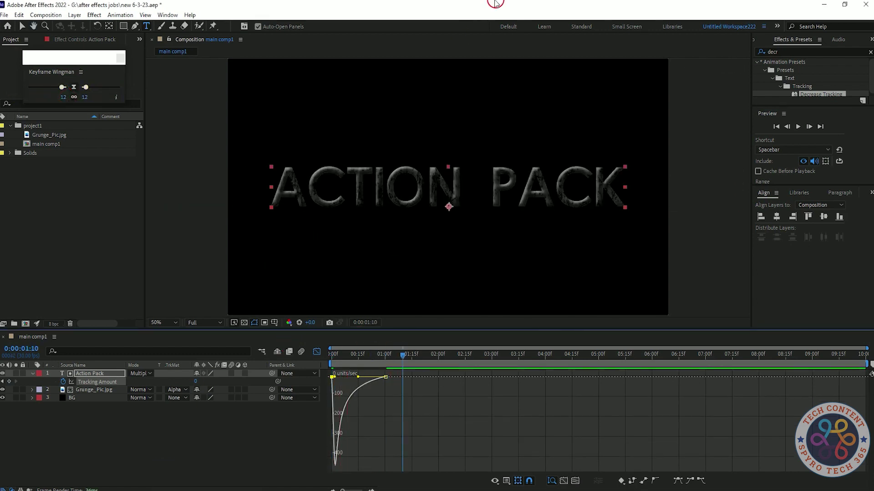
Save the project and collapse the Action Pack layer's properties
key("ctrl+s")
left_click(93, 412)
left_click(32, 373)
left_click_drag(89, 432, 108, 423)
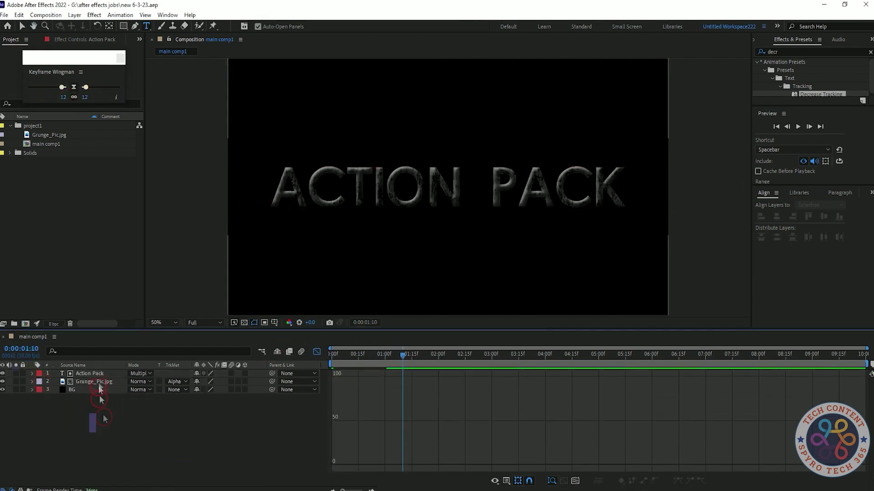
Try a Gradient Overlay on the Action Pack layer with its first colour stop at 3E3E3E, and remove the overlay
right_click(101, 373)
mouse_move(145, 229)
left_click(264, 293)
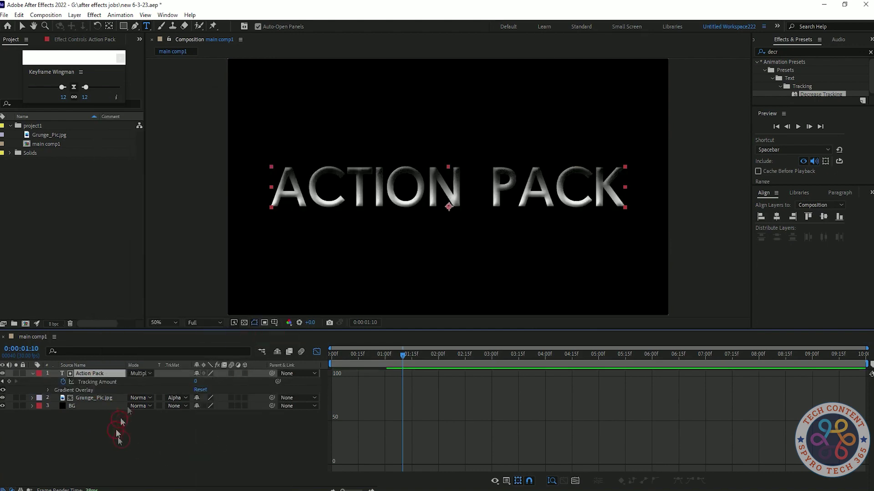
left_click(48, 390)
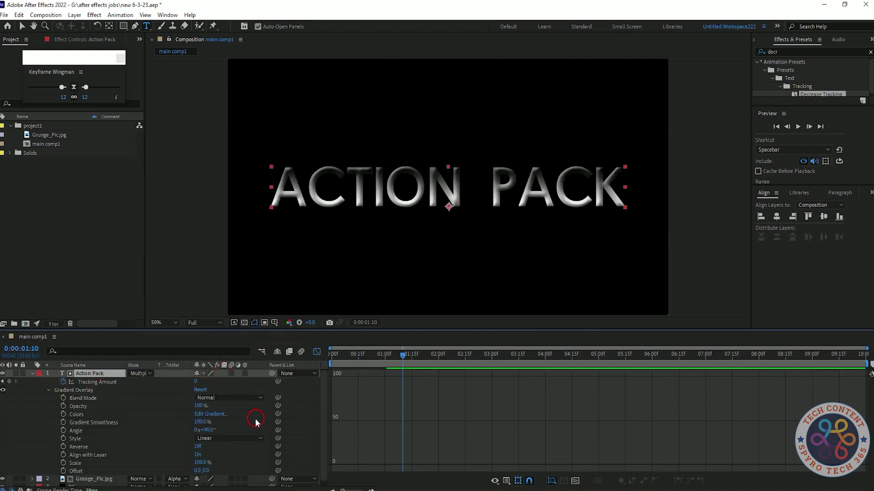
left_click(207, 414)
left_click_drag(426, 150, 203, 219)
left_click_drag(101, 296, 121, 380)
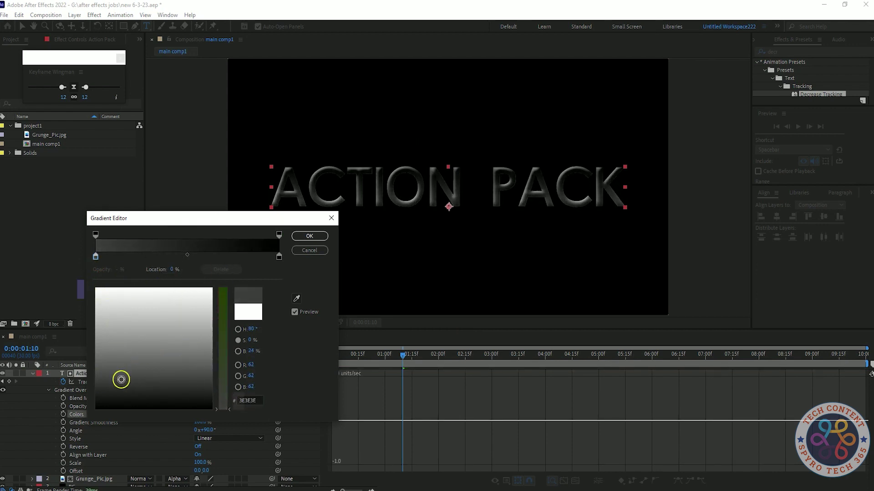
left_click(314, 252)
key("Delete")
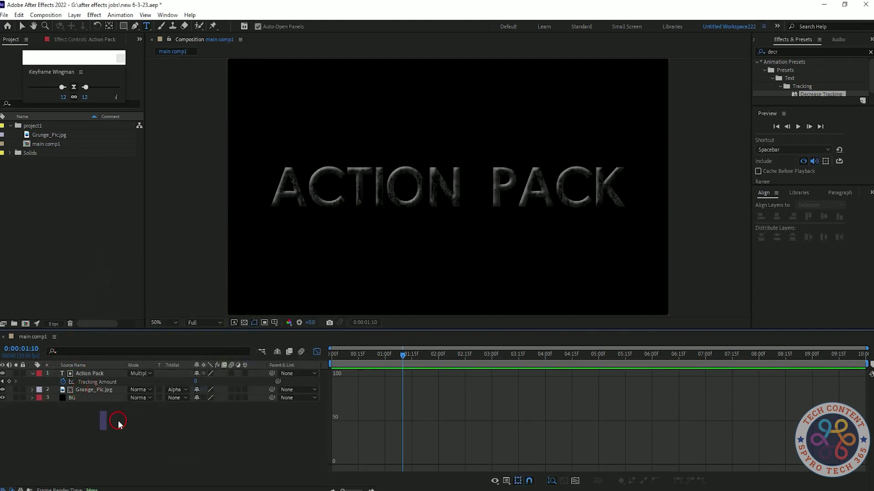
Return the timeline to the keyframe view, set the current time to 0:00:01:00 and collapse the Action Pack layer
left_click(317, 351)
left_click_drag(357, 354, 386, 374)
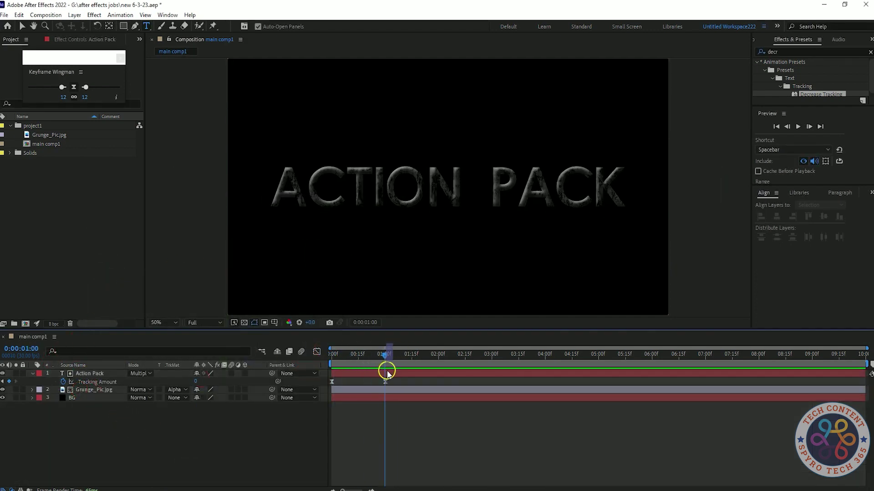
left_click(31, 373)
Try the Subtract, Linear Light, Soft Light and Lighten blending modes on the Action Pack layer
left_click(139, 373)
left_click(187, 364)
left_click(136, 374)
left_click(192, 286)
left_click(138, 374)
left_click(192, 268)
left_click(137, 374)
left_click(177, 188)
Try the Screen and Vivid Light blending modes on the Action Pack layer, and set it back to Multiply
left_click(145, 374)
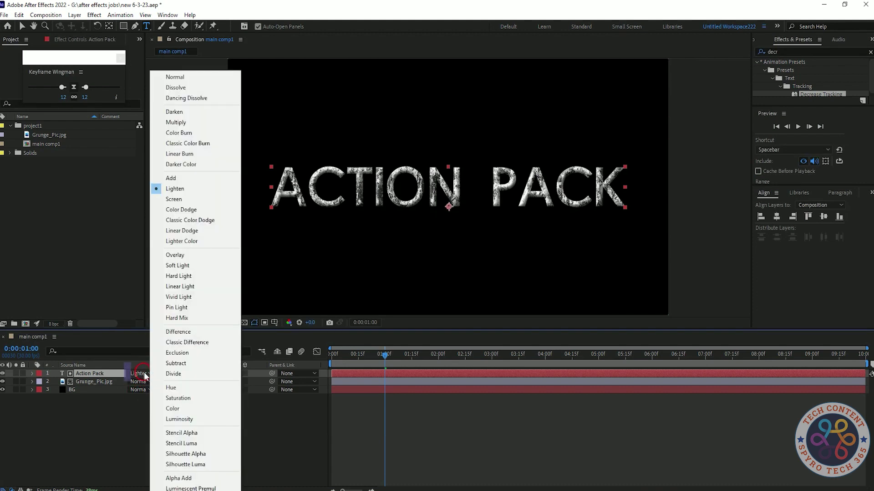
left_click(175, 198)
left_click(137, 373)
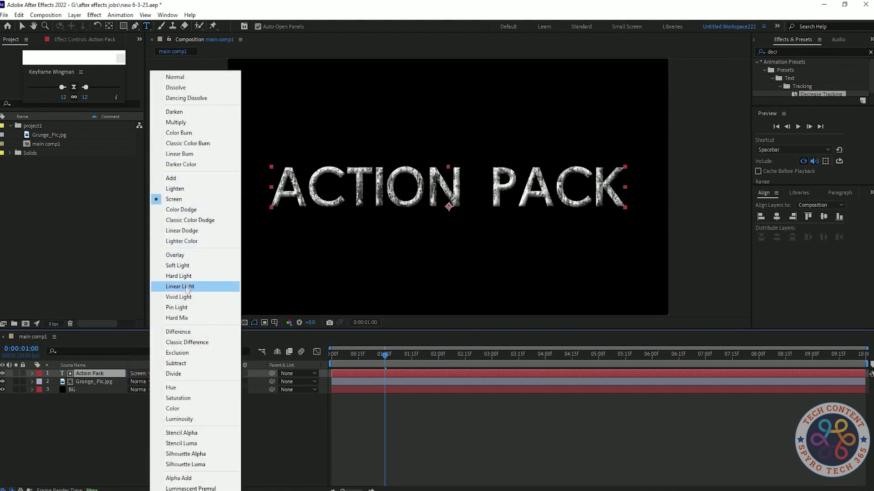
left_click(182, 296)
left_click(137, 374)
left_click(197, 123)
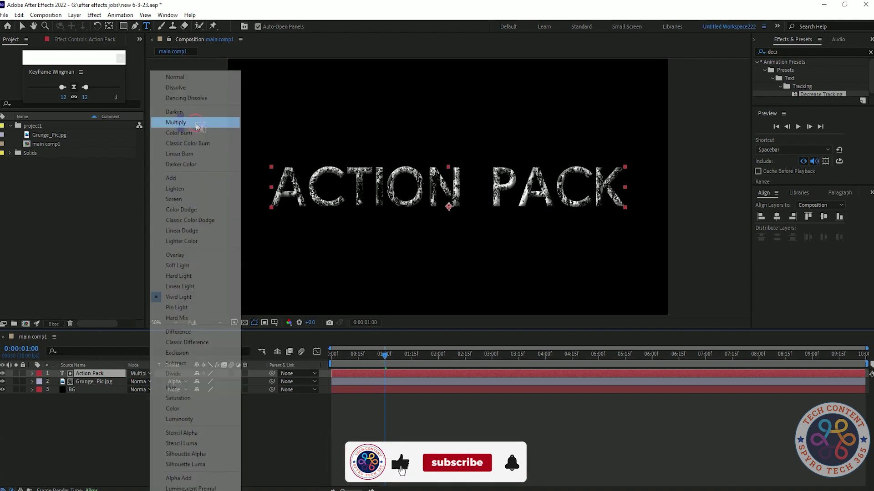
Compare the Dissolve and Difference blending modes on the Action Pack layer, and restore Multiply
left_click(138, 374)
left_click(139, 374)
left_click(175, 87)
left_click(139, 373)
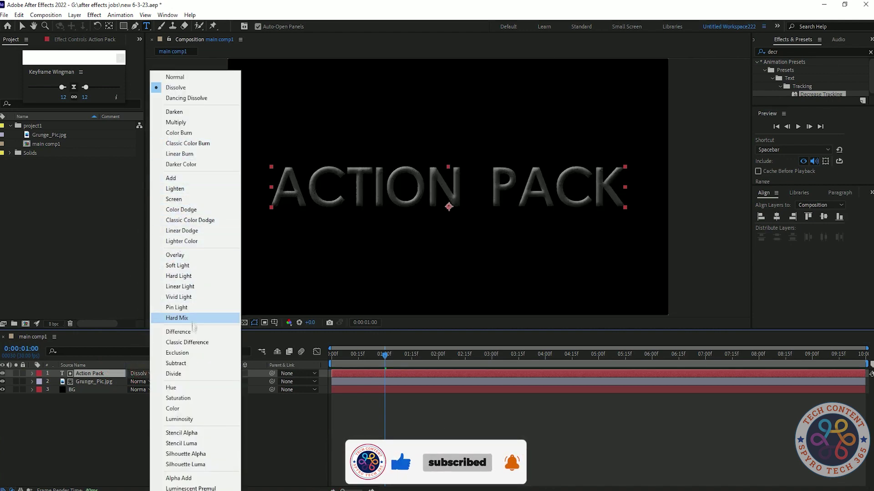
left_click(191, 332)
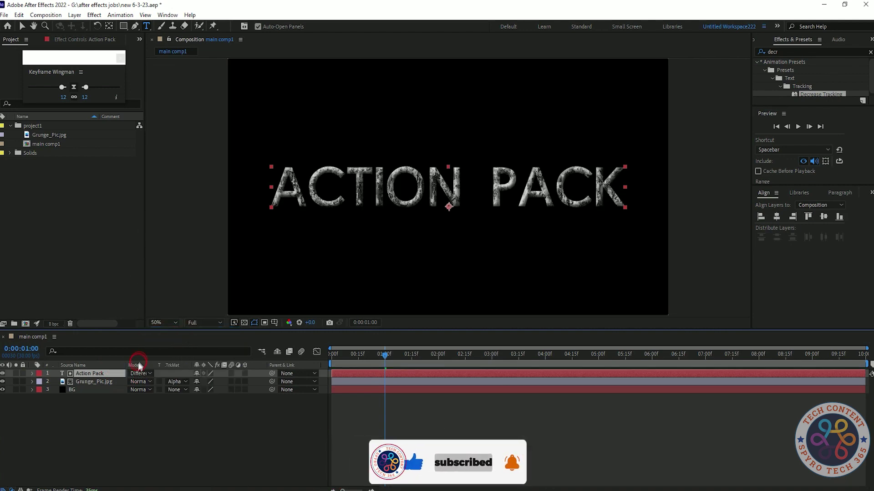
left_click(138, 373)
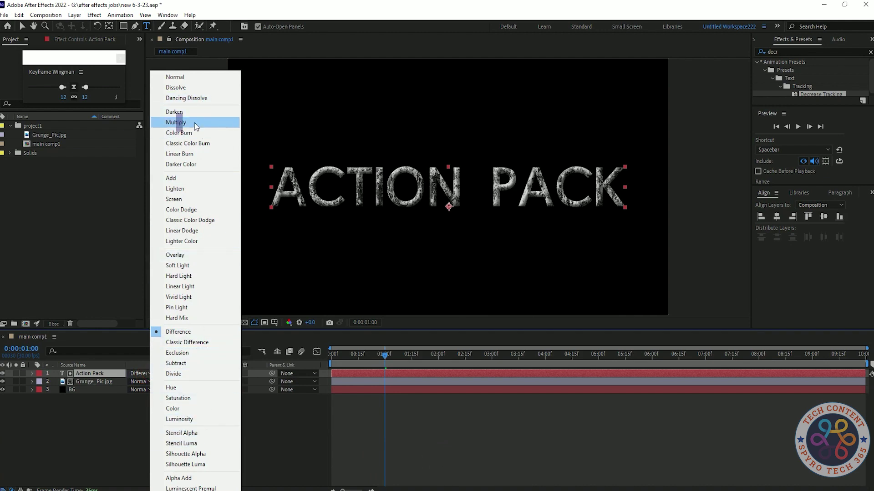
left_click(196, 126)
left_click(139, 373)
left_click(181, 123)
Shift both Tracking Amount keyframes about 18 frames later and preview the title animation
key("space")
key("space")
key("space")
key("space")
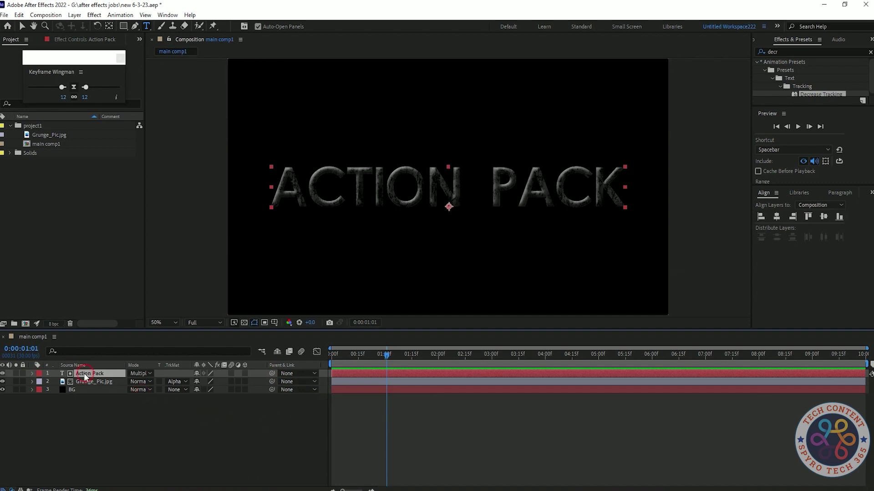
key("u")
left_click_drag(333, 382, 363, 381)
left_click(363, 355)
key("space")
key("space")
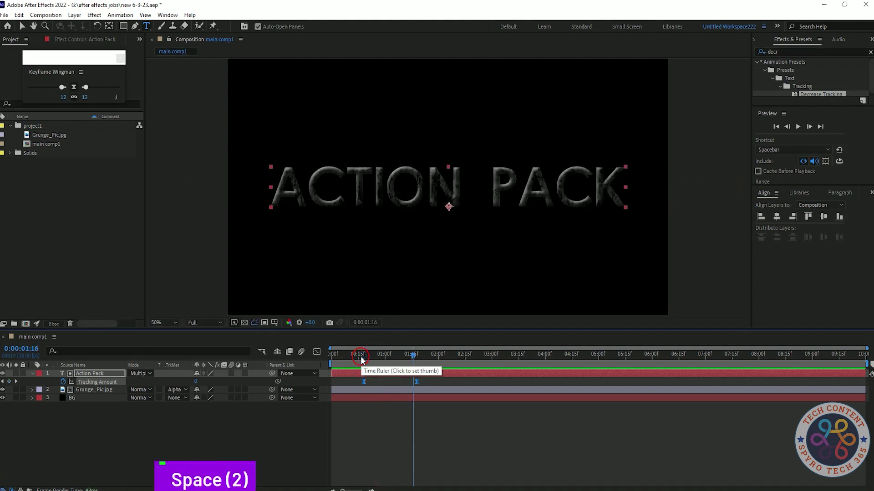
Save the project and pre-compose the Action Pack and Grunge_Pic.jpg layers into a composition named Text Comp1
left_click(212, 451)
key("ctrl+s")
left_click(93, 390)
left_click(90, 373, "ctrl")
right_click(92, 376)
left_click(147, 323)
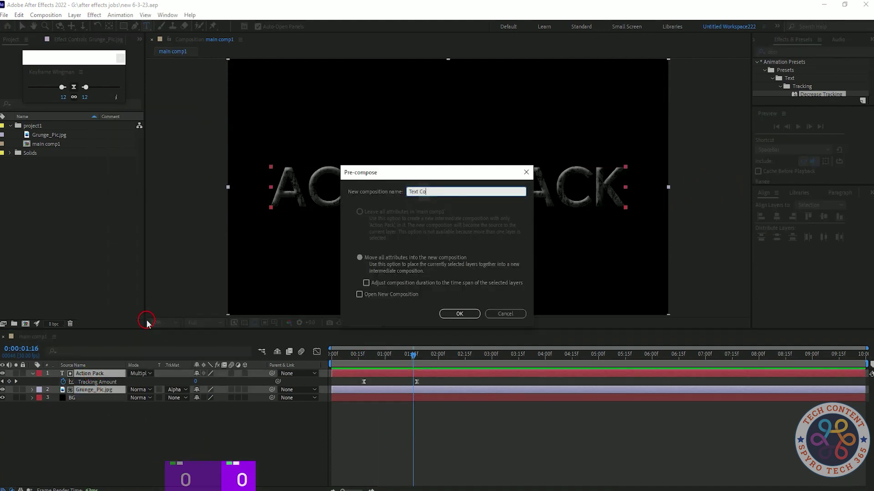
left_click(459, 313)
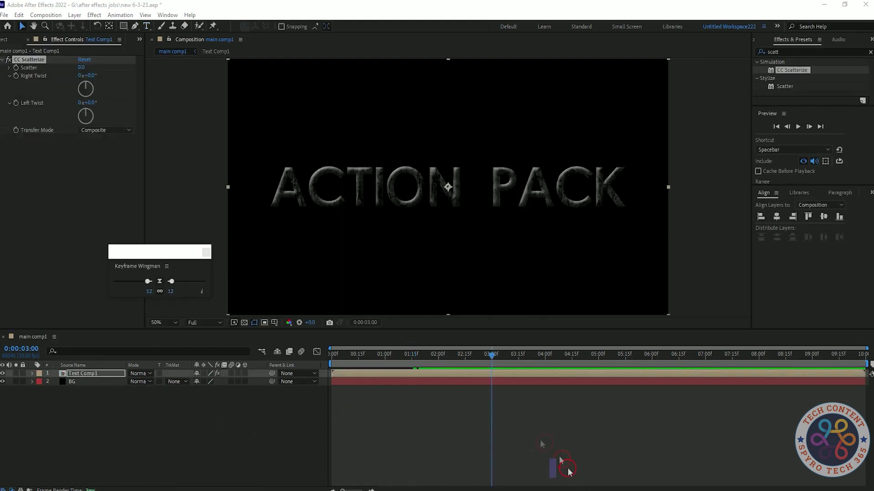
Keyframe the CC Scatterize Scatter value of Text Comp1 at 0:00:03:00 and set it to 10000 at 0:00:04:00
left_click(81, 374)
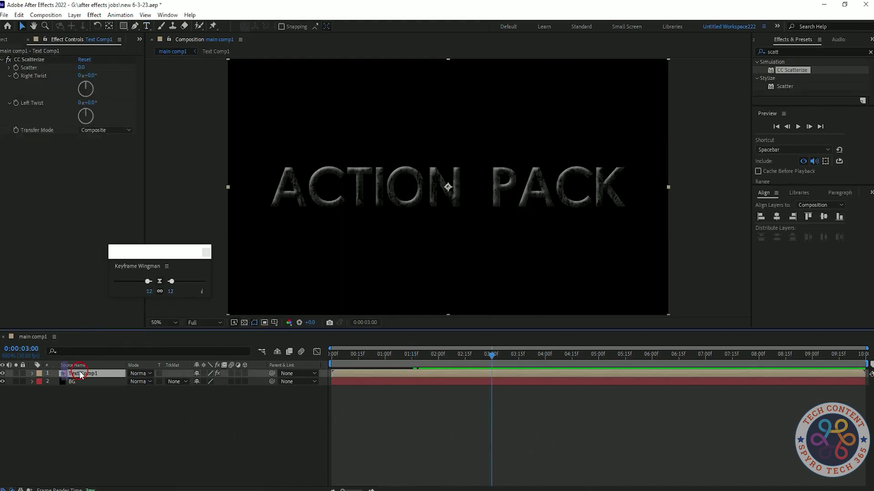
left_click(18, 67)
key("u")
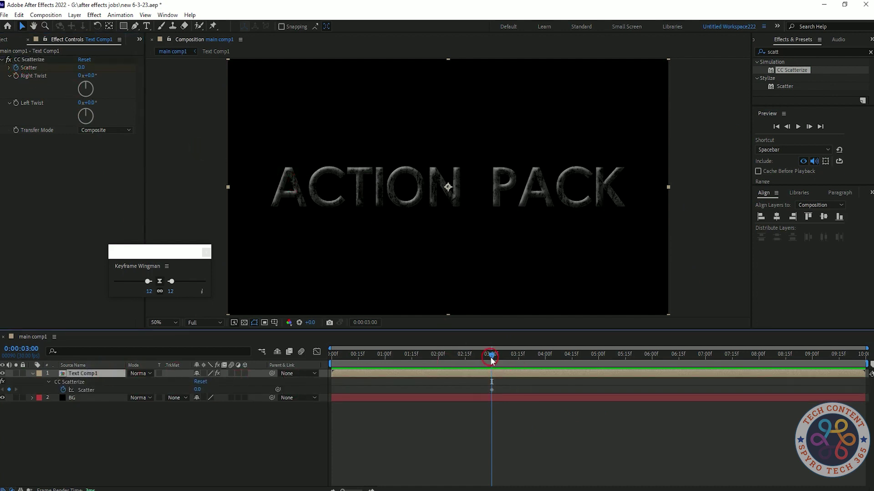
left_click(81, 67)
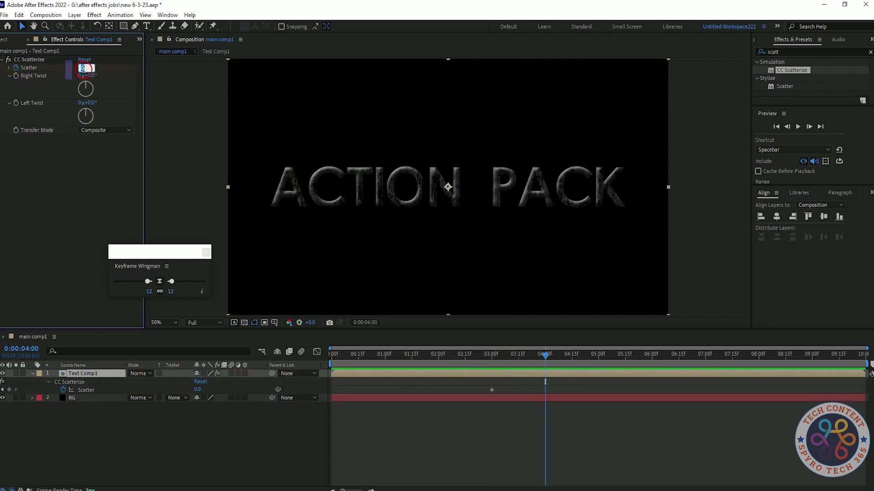
type("10000")
key("Return")
Apply Easy Ease to both Scatter keyframes and preview the scatter animation
left_click_drag(562, 404, 486, 369)
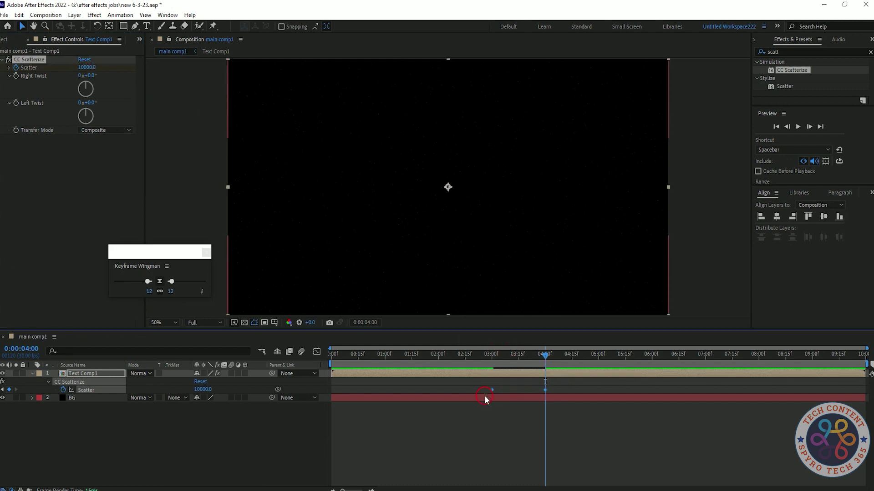
left_click_drag(537, 355, 486, 355)
key("space")
key("space")
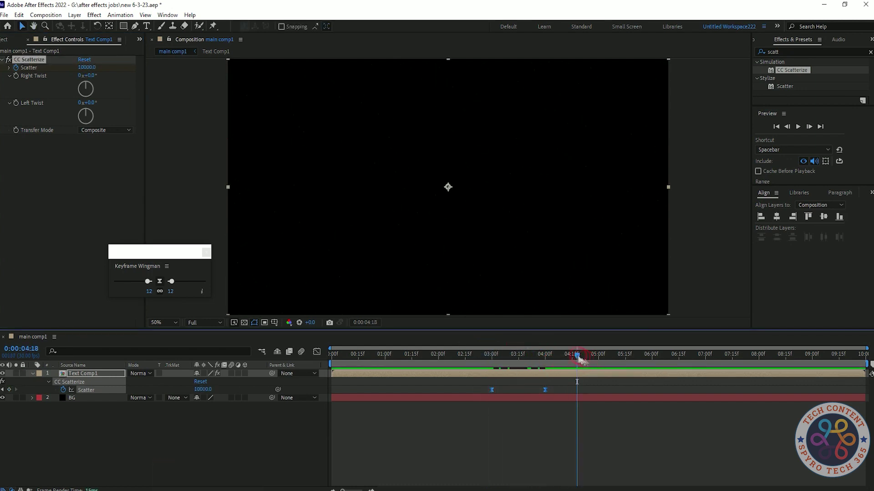
left_click_drag(579, 358, 446, 364)
key("space")
key("space")
Try an influence of 100 on both sides of the two Scatter keyframes and preview the dispersal
left_click_drag(564, 363, 555, 363)
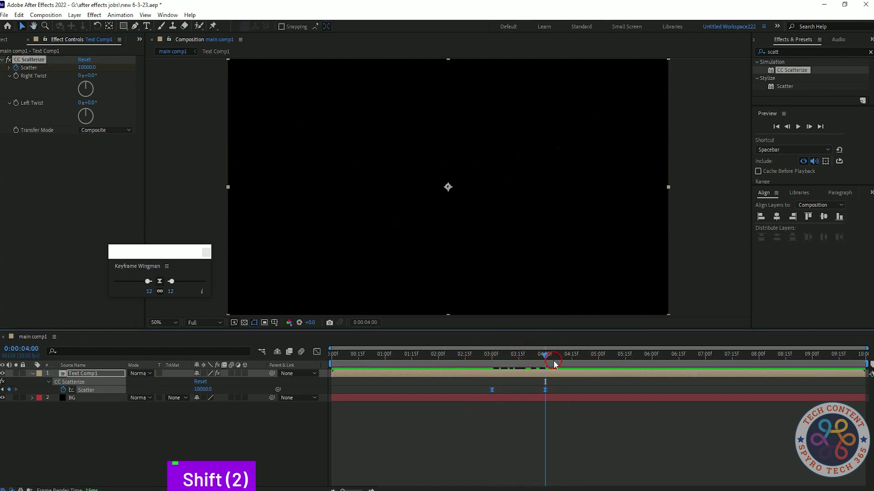
key("j")
left_click(317, 352)
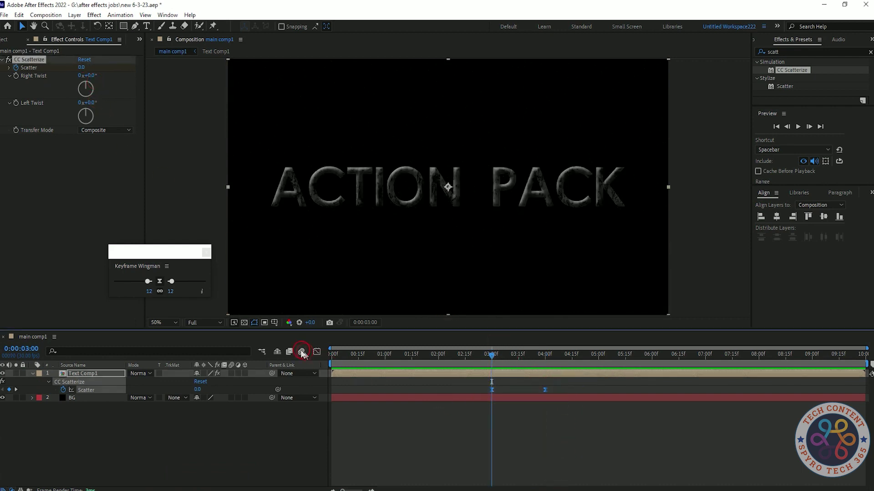
left_click_drag(479, 474, 479, 474)
left_click_drag(171, 282, 206, 283)
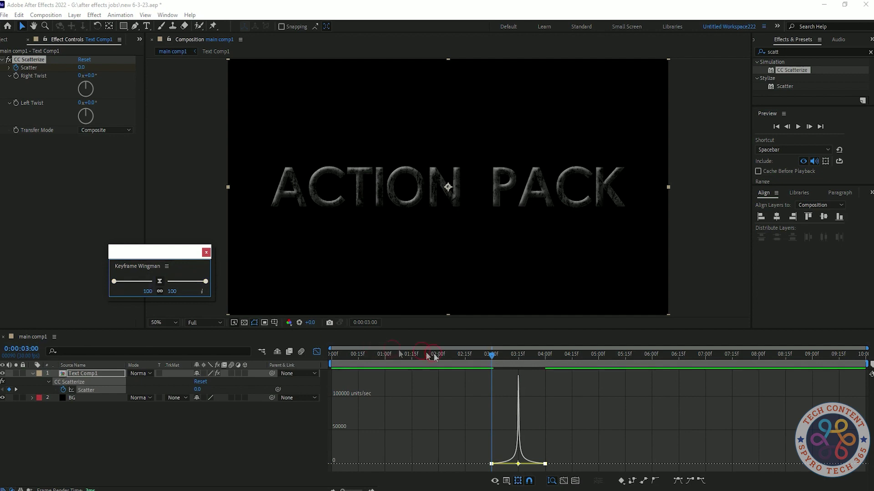
left_click(378, 349)
key("space")
key("space")
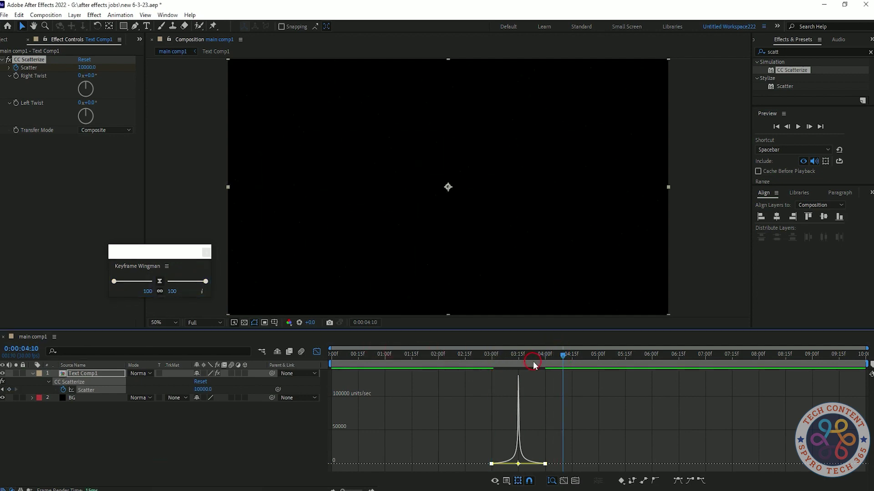
Undo the last easing changes to the Scatter keyframes and leave the speed graph
key("ctrl+z")
key("ctrl+shift+z")
key("ctrl+z")
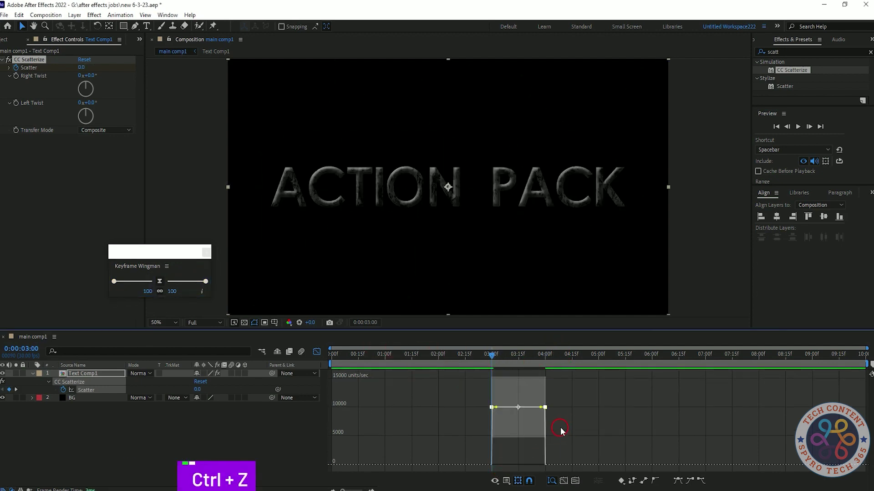
left_click(316, 352)
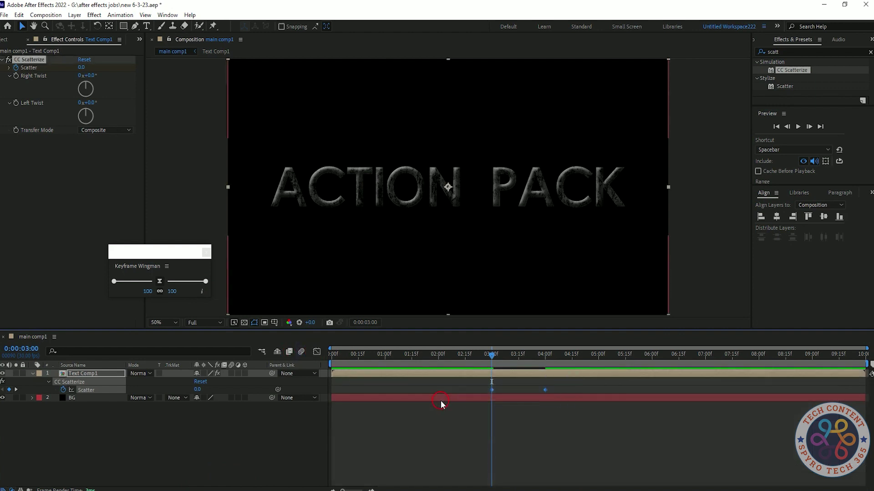
Set the first Scatter keyframe's influence to 100 and the last one's to 3, then preview the dispersal
left_click(310, 354)
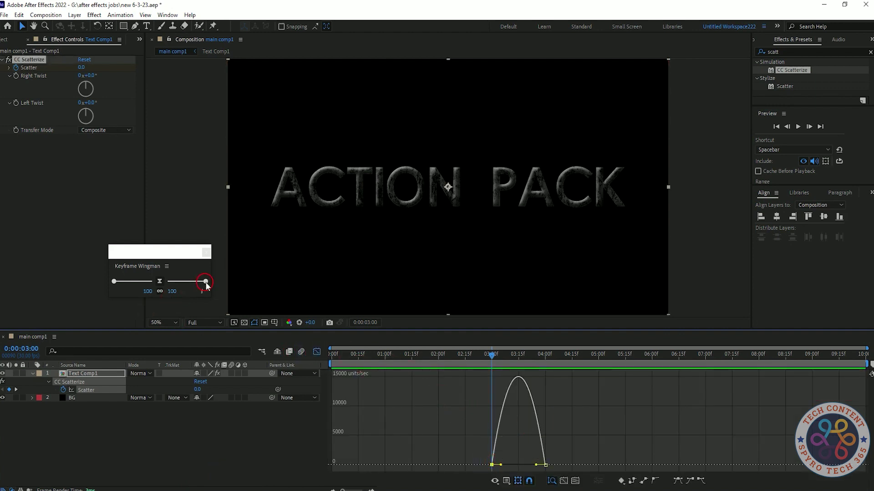
left_click_drag(206, 285, 222, 289)
left_click(552, 464)
left_click_drag(114, 281, 154, 285)
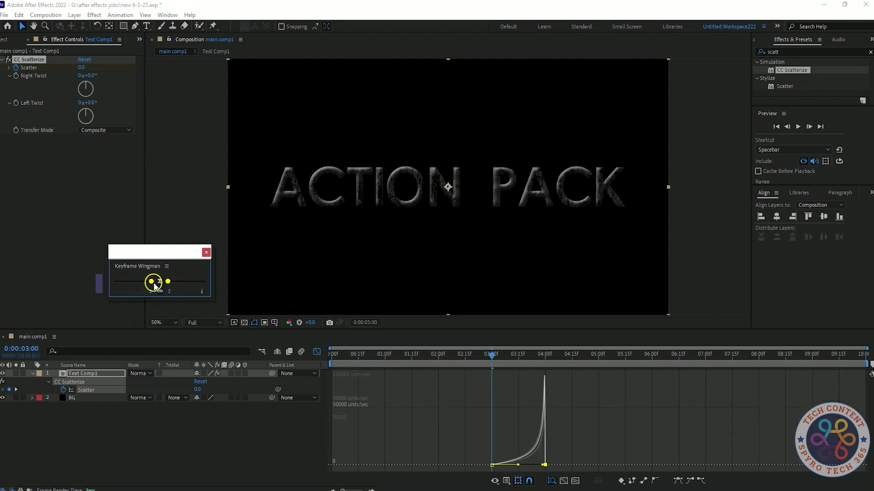
key("space")
key("space")
left_click(579, 355)
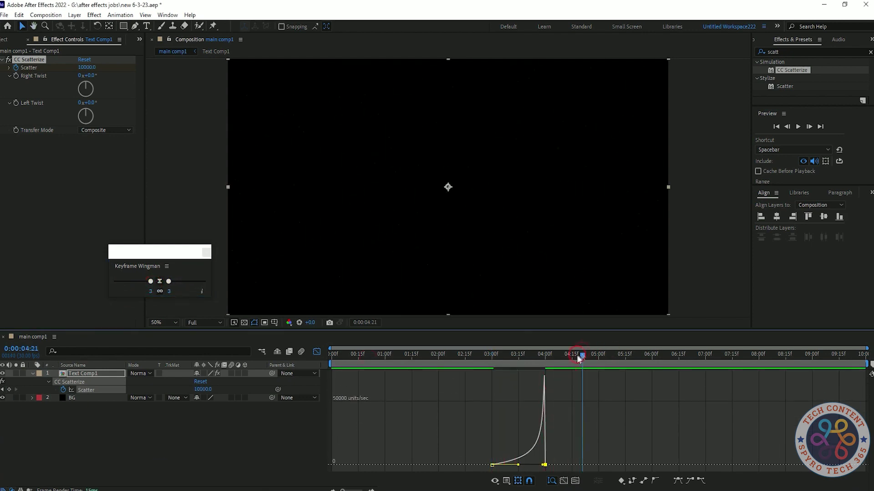
Reduce the last Scatter keyframe's influence to 1 and preview the dispersal again
left_click_drag(160, 293, 155, 288)
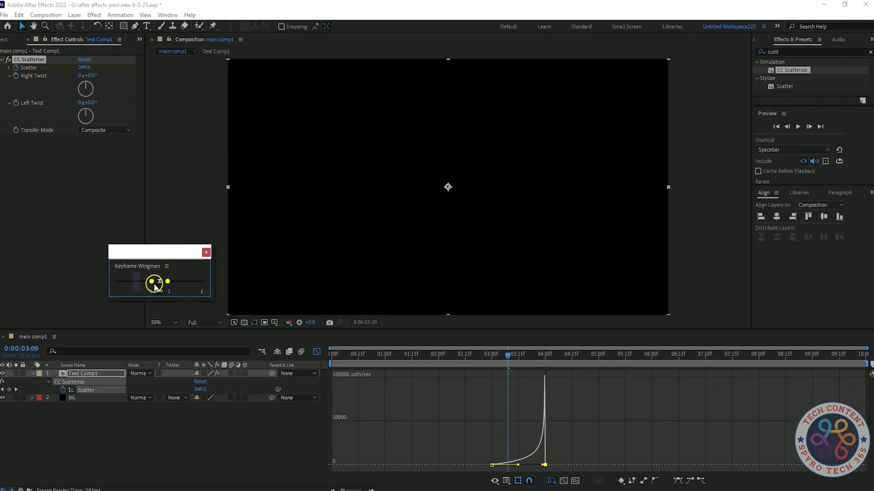
left_click(477, 355)
key("space")
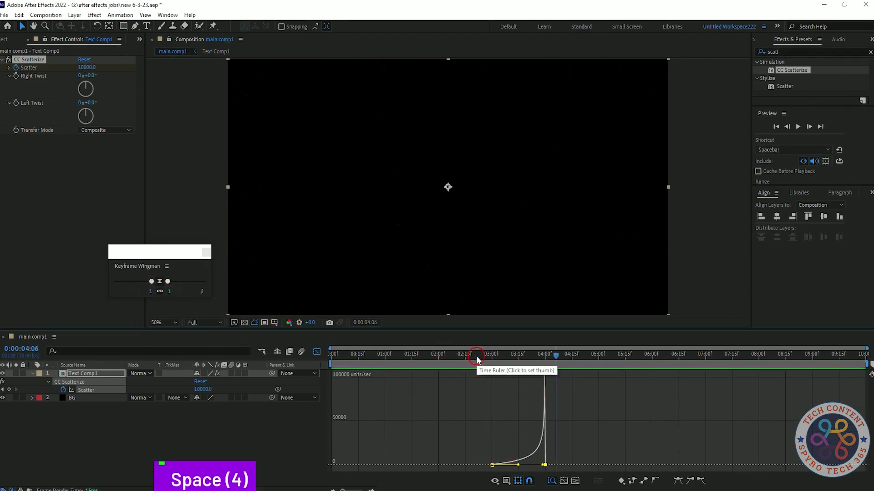
left_click(317, 352)
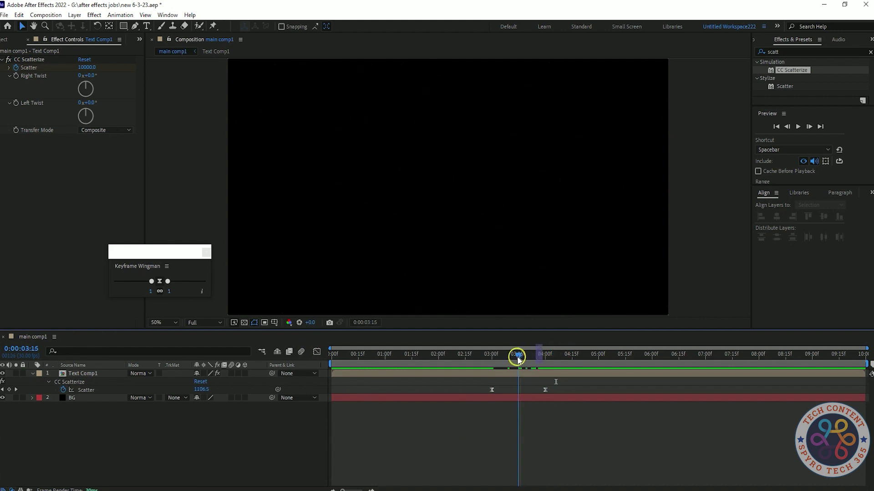
Move the first Scatter keyframe to 0:00:03:15 and preview the whole title animation
left_click_drag(491, 387, 520, 390)
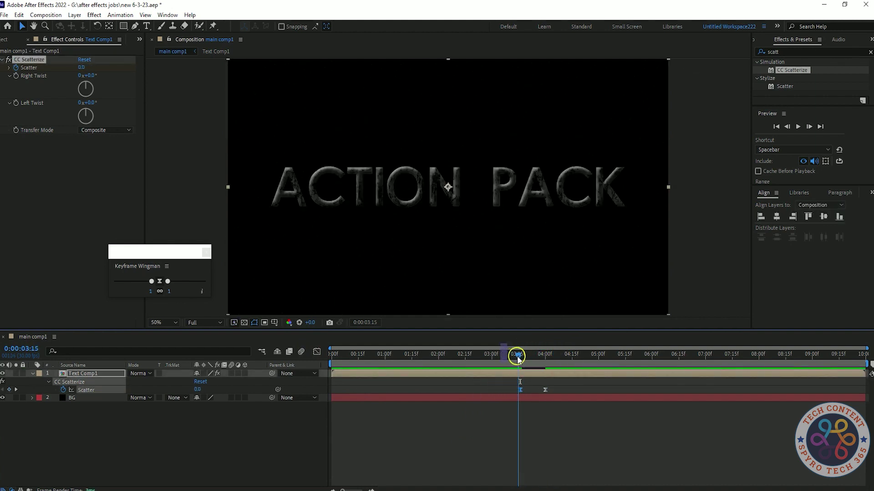
key("space")
key("space")
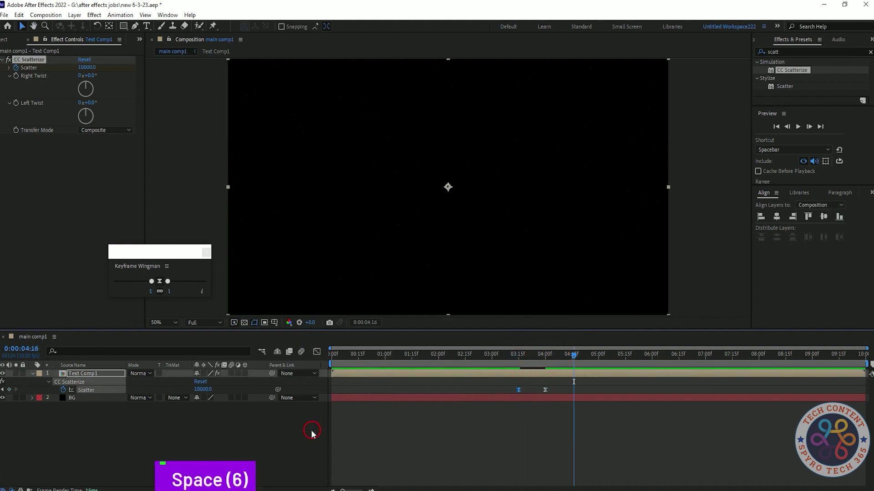
key("space")
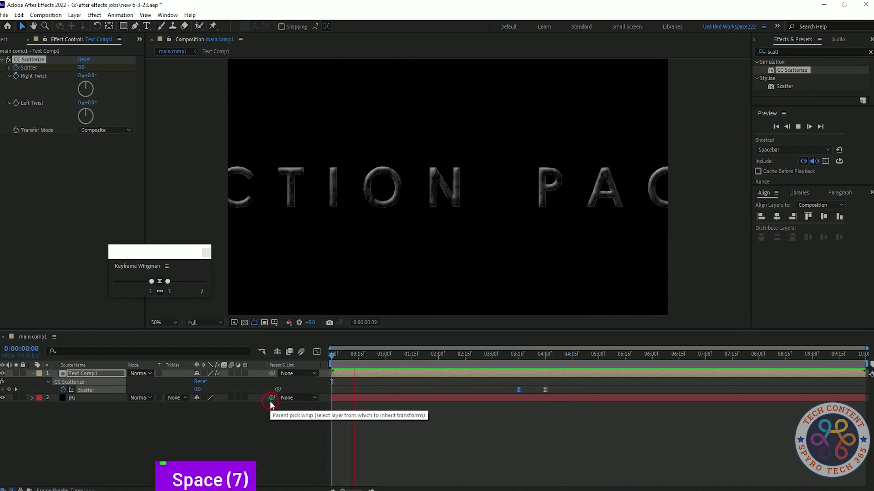
key("space")
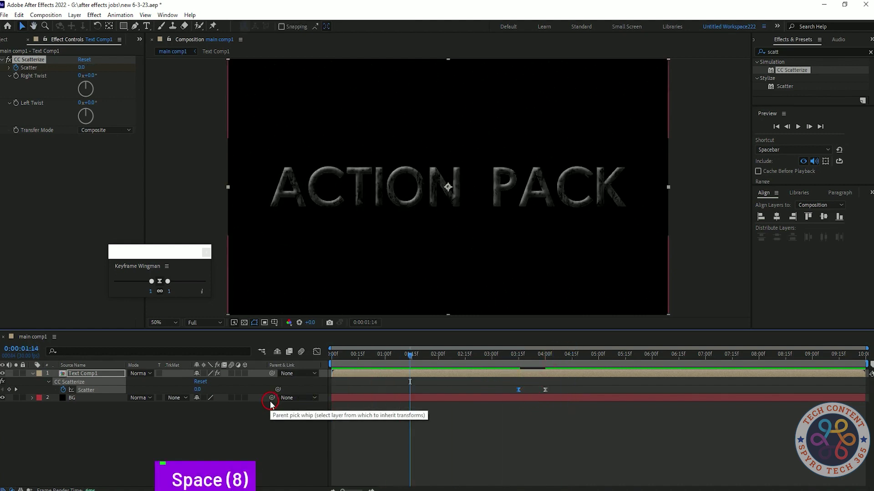
Make Text Comp1 a 3D layer and show its keyframed properties
left_click(32, 374)
left_click(244, 373)
left_click(172, 412)
left_click(66, 373)
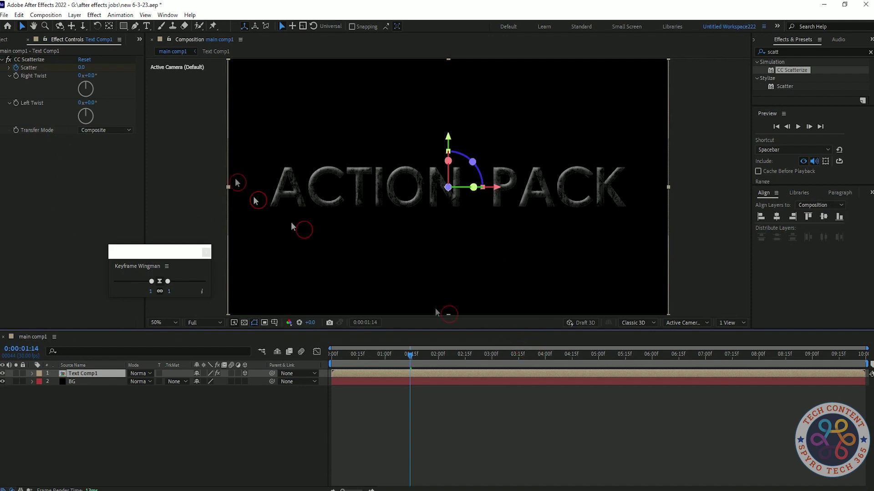
key("u")
Try a CC Scatterize Right Twist of 354° at 0:00:03:19, preview it and undo it
left_click_drag(410, 355, 526, 356)
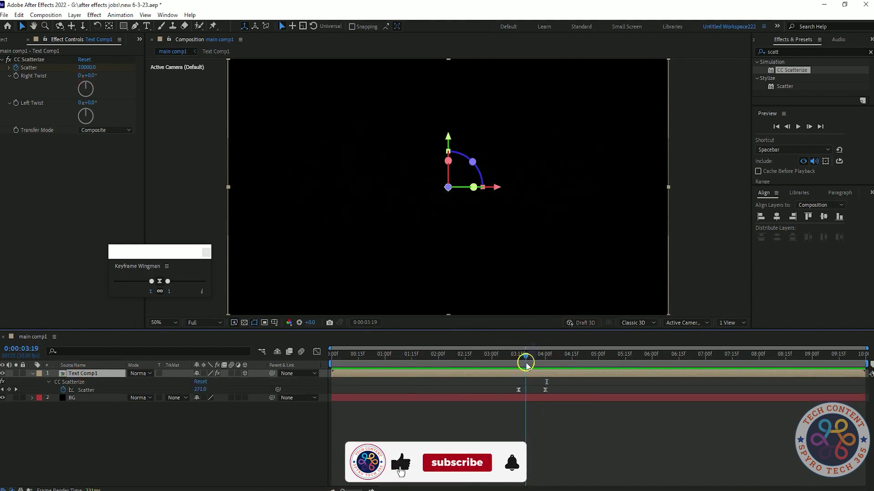
left_click(268, 90)
key("space")
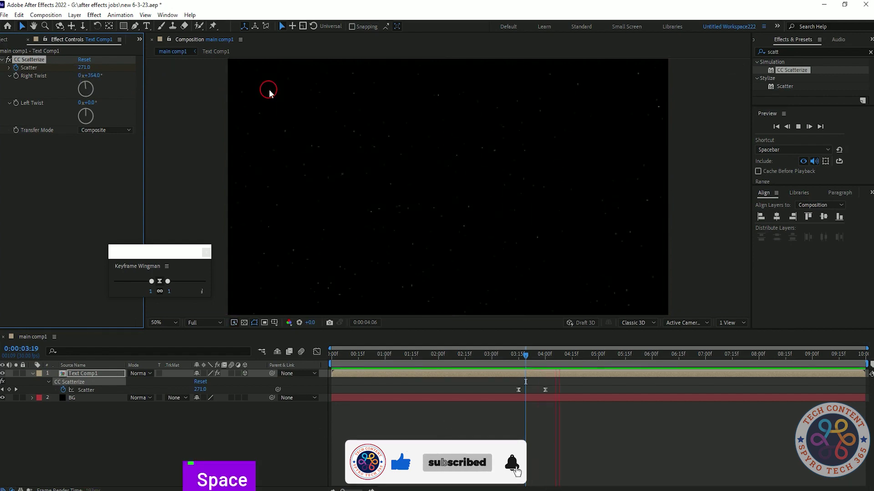
key("ctrl+z")
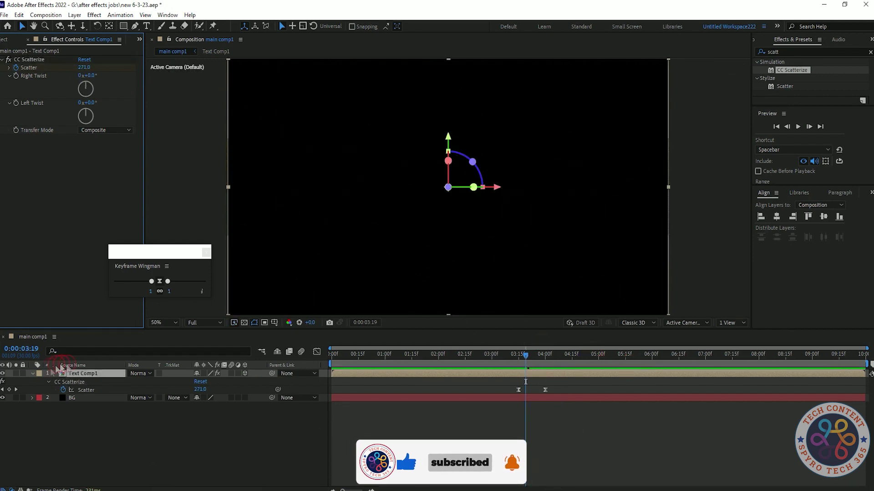
Place Background.mp4 below Text Comp1 in main comp1 and preview the composition
left_click(32, 374)
left_click_drag(132, 413, 152, 423)
left_click(6, 39)
left_click_drag(52, 135, 119, 378)
left_click_drag(510, 356, 488, 366)
key("space")
key("space")
Delete the BG solid layer from main comp1
left_click(243, 383)
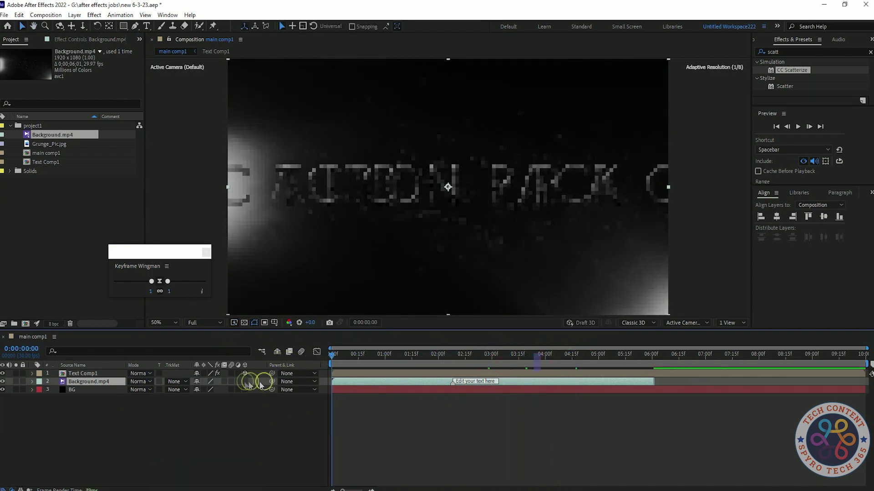
left_click(77, 392)
key("Delete")
left_click(204, 416)
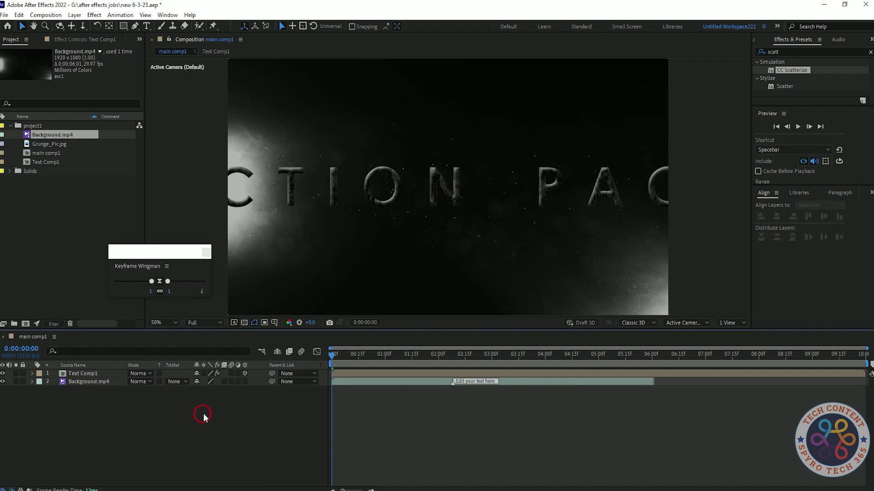
Apply the Curves effect to the Background.mp4 layer
left_click(817, 49)
type("curve")
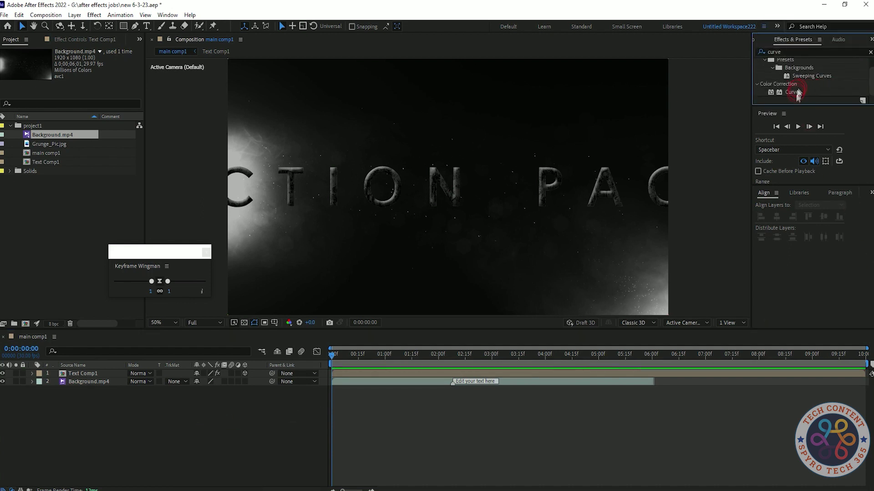
left_click_drag(796, 92, 89, 381)
Shape the RGB curve of Background.mp4 into an S-curve for more contrast and preview it
left_click_drag(49, 180, 54, 189)
left_click_drag(88, 139, 92, 132)
left_click_drag(55, 190, 57, 187)
left_click_drag(92, 133, 96, 129)
key("space")
left_click(431, 463)
key("space")
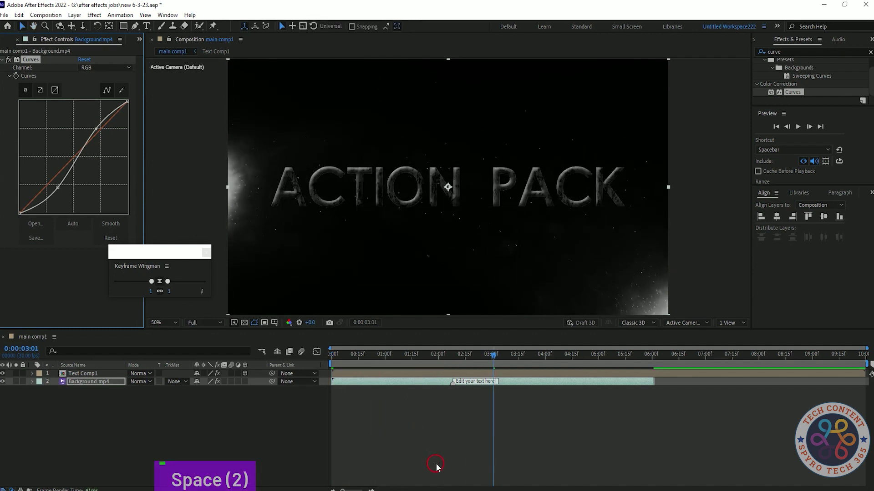
Shape the Red channel curve of Background.mp4 into an S with lowered shadows and preview the teal tint
left_click(104, 67)
left_click(91, 80)
left_click_drag(53, 176, 60, 193)
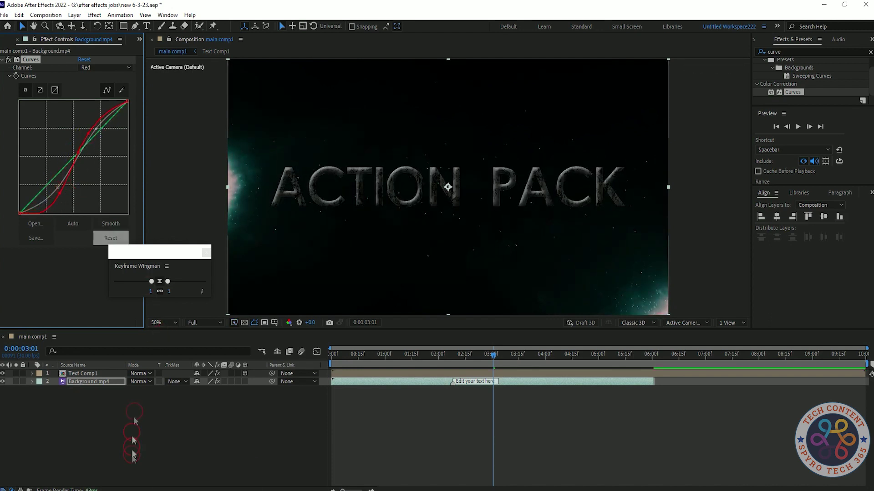
key("space")
key("space")
left_click(590, 354)
key("space")
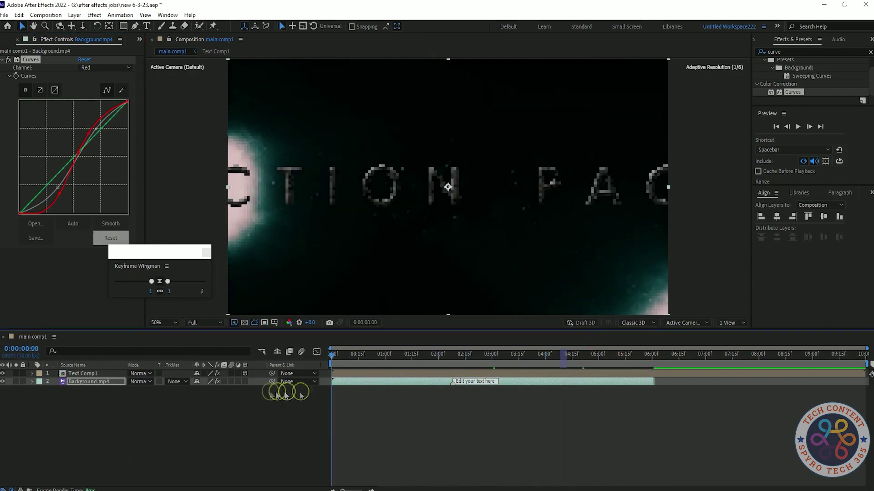
key("space")
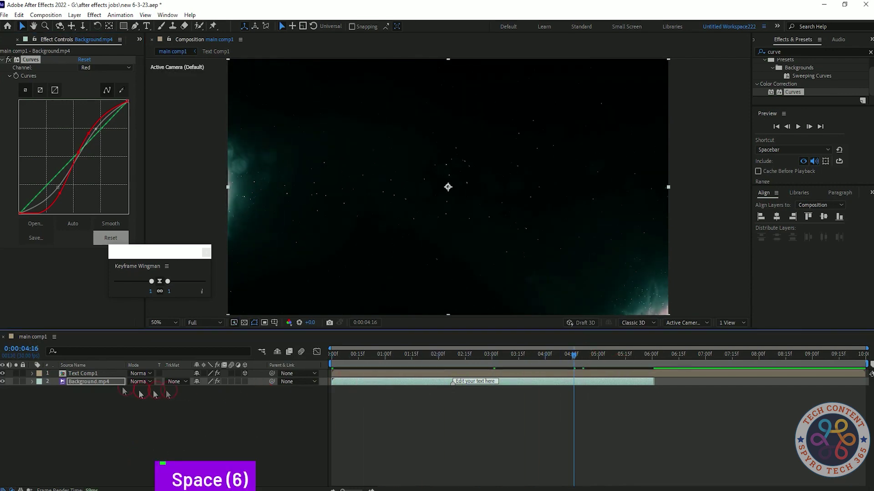
Move Text Comp1's last Scatter keyframe to about 0:00:04:16, preview the dispersal and check its graph
left_click(83, 373)
key("u")
left_click(539, 354)
left_click_drag(546, 390, 568, 389)
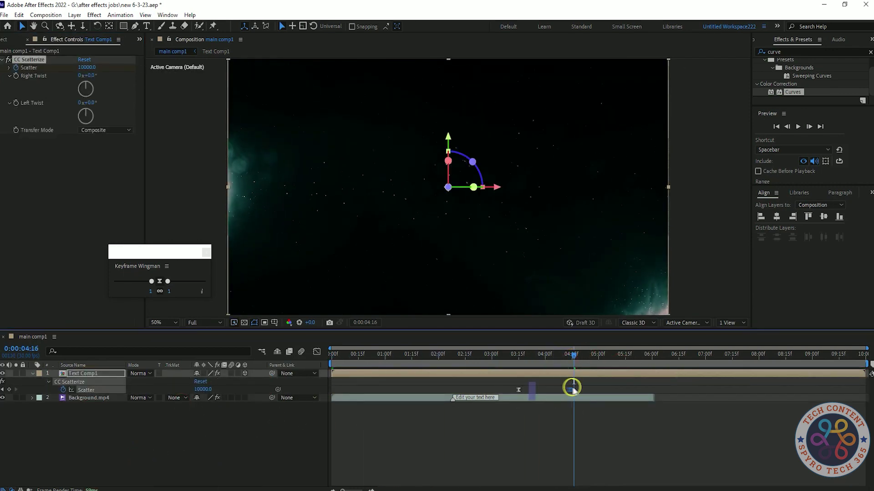
left_click(514, 356)
key("space")
key("space")
left_click(317, 351)
left_click(316, 351)
Preview the title from the start and switch the Background.mp4 Curves channel to Green
left_click(94, 397)
left_click_drag(585, 355, 331, 356)
key("space")
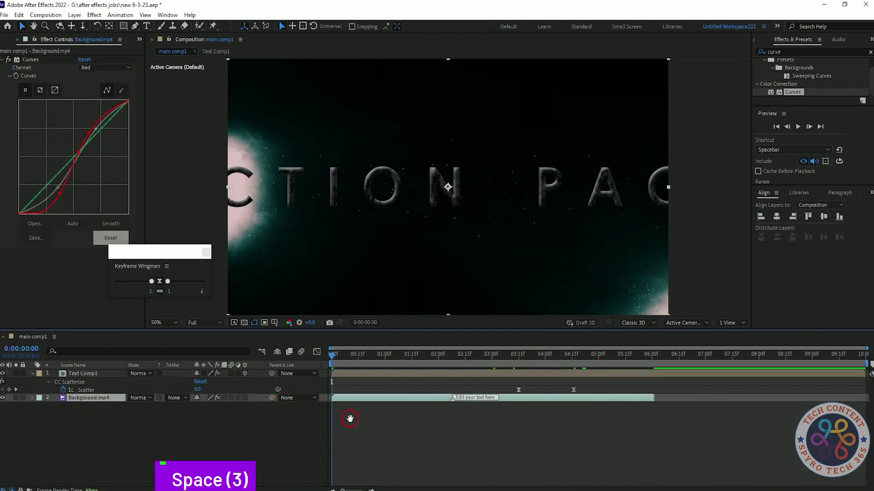
key("space")
left_click(91, 68)
left_click(98, 98)
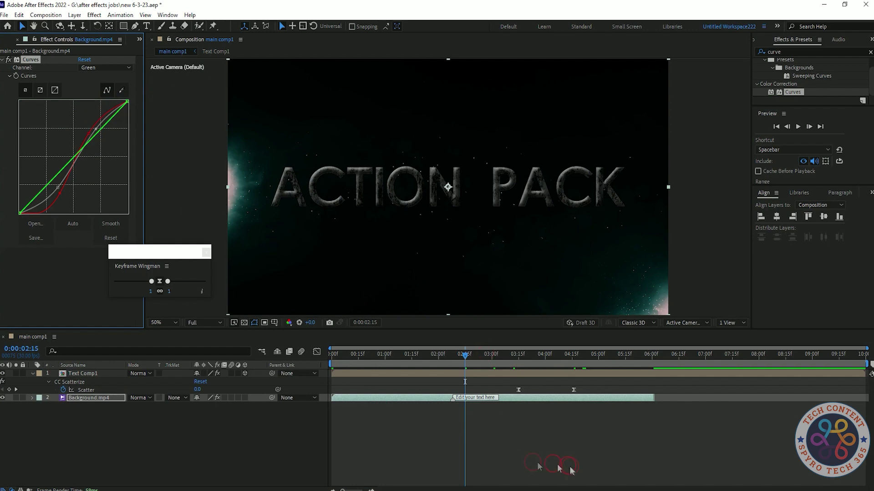
left_click(567, 468)
Place Light.png above Text Comp1 in main comp1 and set its blending mode to Add
left_click(7, 40)
left_click_drag(28, 133, 57, 241)
left_click_drag(82, 373, 81, 373)
left_click(138, 373)
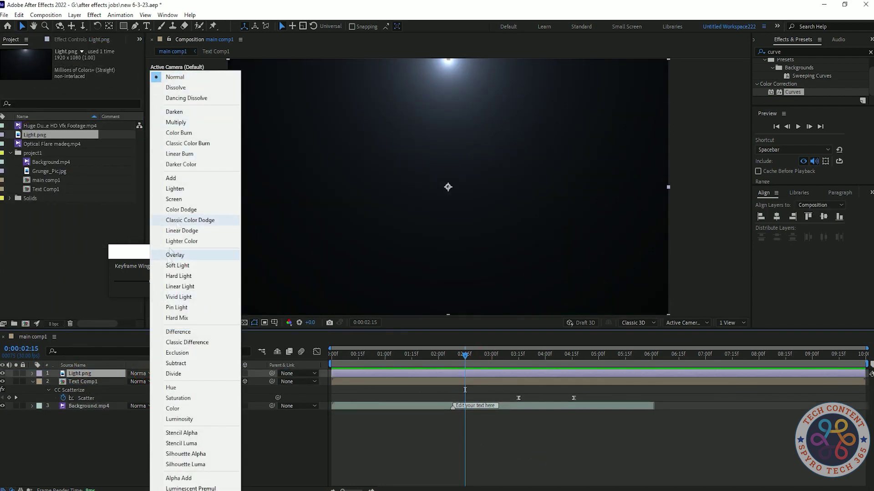
left_click(186, 185)
Lower the opacity of the Light.png layer and scale it to 115%
left_click_drag(199, 382, 174, 389)
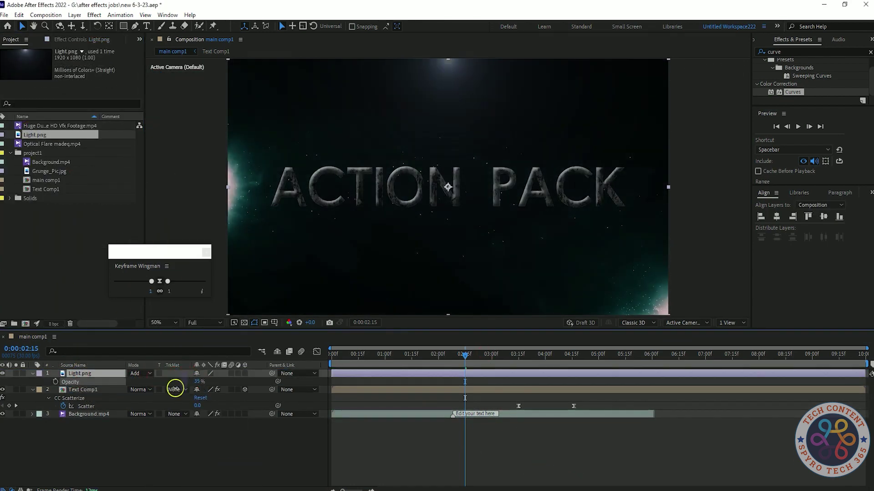
key("s")
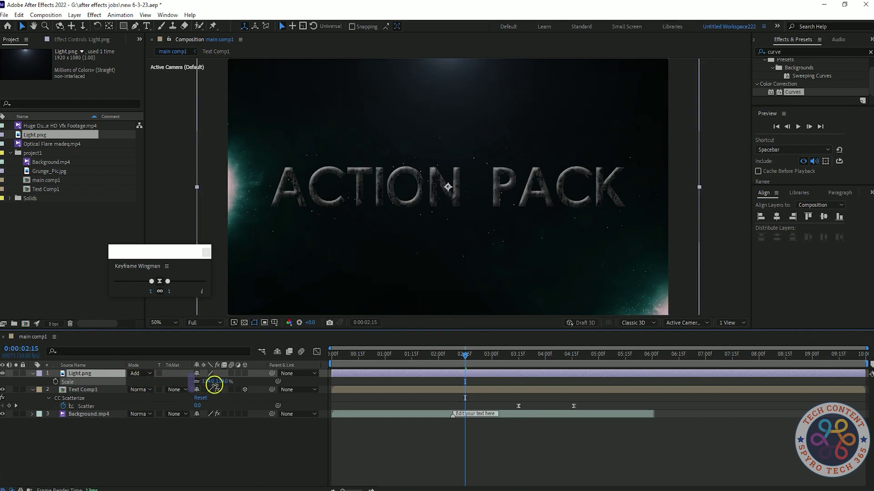
left_click_drag(214, 382, 249, 399)
left_click(207, 428)
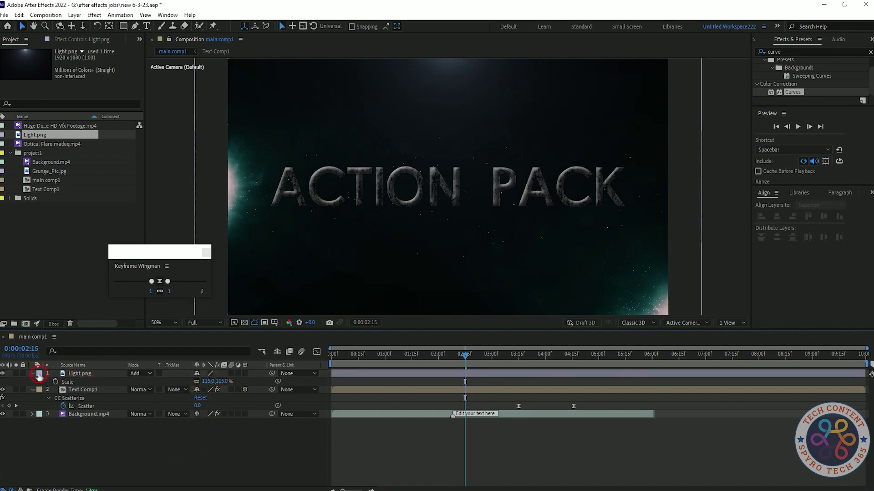
left_click(36, 373)
Place the huge dust footage above Light.png, set its blending mode to Add and its opacity to 60%
left_click_drag(59, 126, 100, 371)
left_click(142, 374)
left_click(146, 179)
key("t")
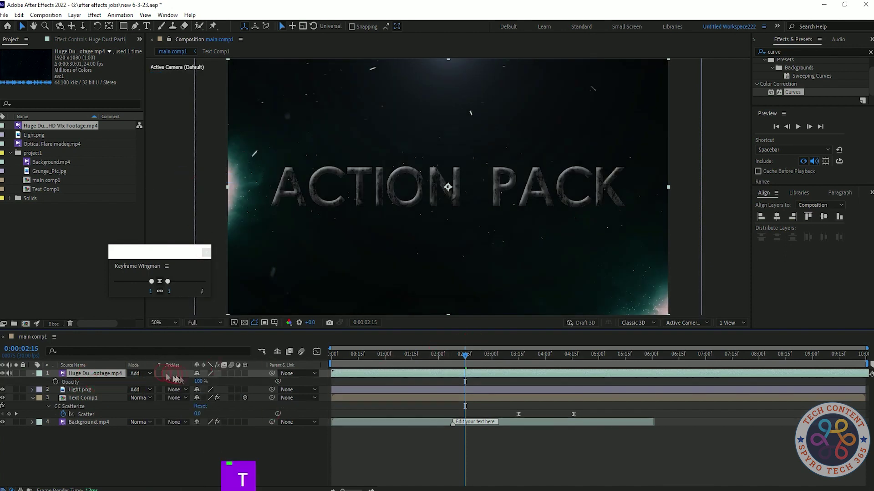
key("Return")
Preview the title with the dust overlay from the start and save the project
key("space")
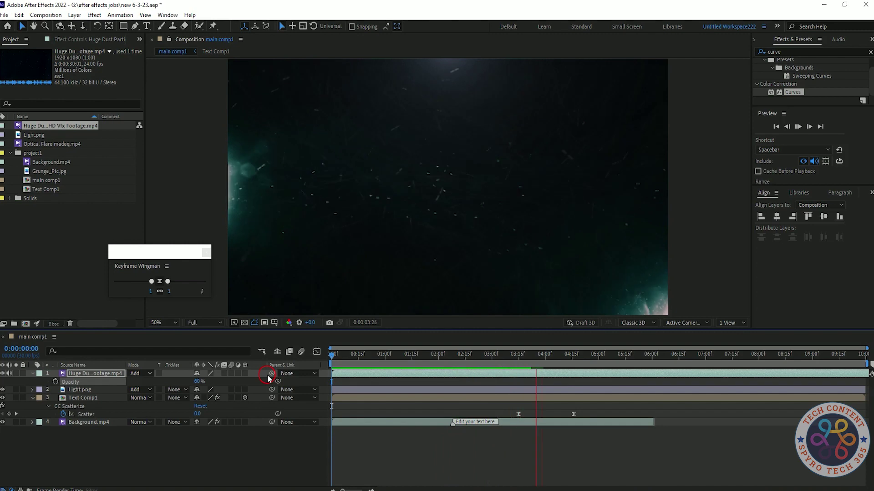
key("space")
key("ctrl+s")
left_click_drag(635, 355, 227, 403)
left_click(186, 434)
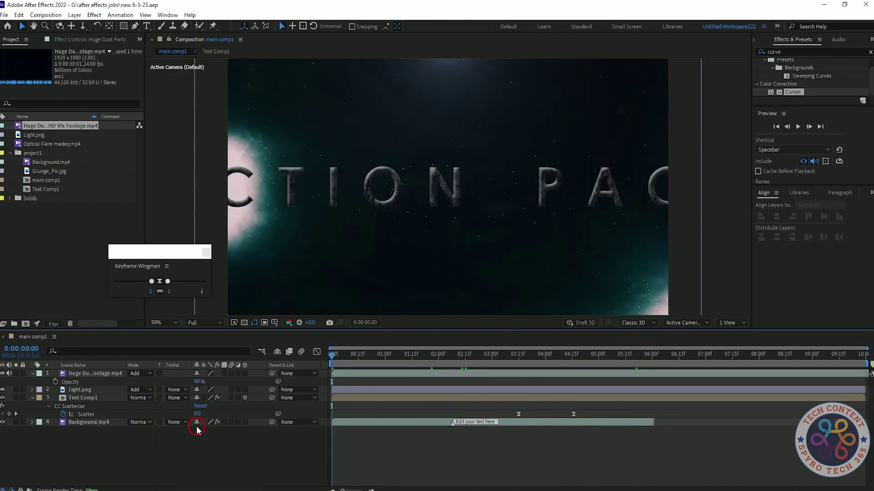
key("space")
Place Optical Flare madeq.mp4 above all layers, set its blending mode to Add and check the flare at 0:00:02:17
left_click(40, 144)
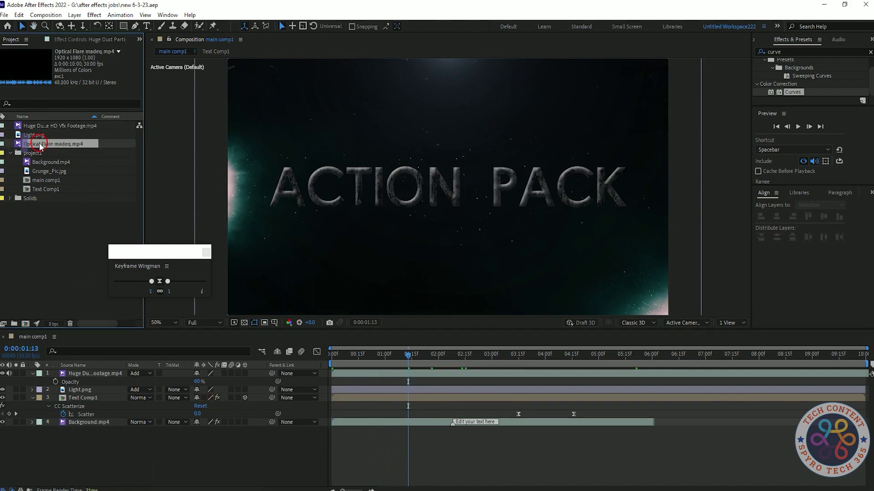
left_click_drag(93, 375, 93, 373)
left_click(142, 374)
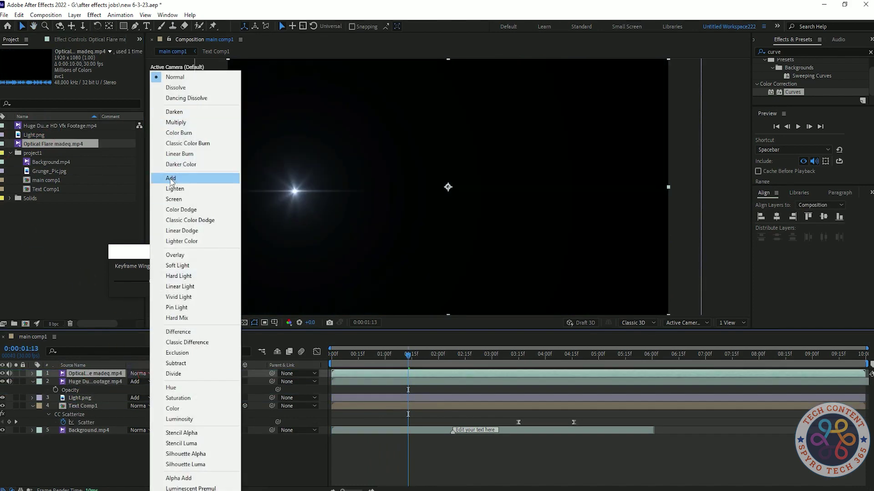
left_click(173, 176)
left_click(408, 355)
left_click_drag(408, 356, 466, 359)
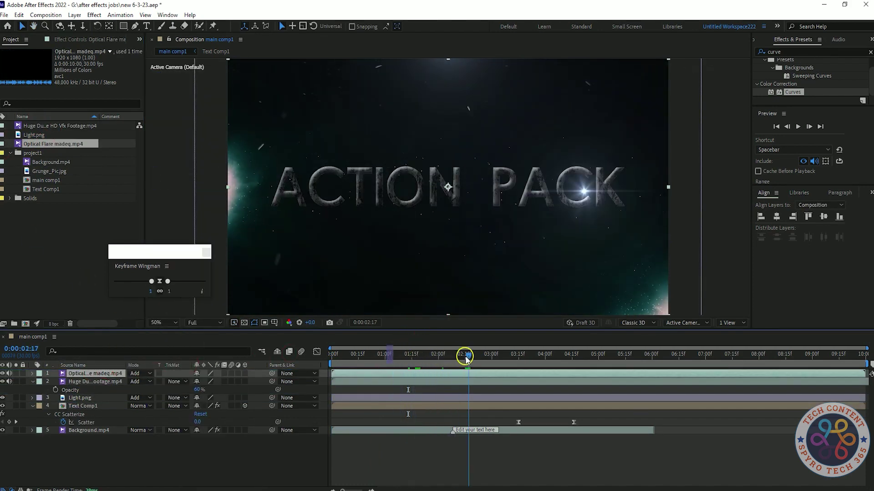
Try enlarging the Optical Flare layer with its scale proportions linked
key("s")
left_click(206, 382)
mouse_move(224, 381)
left_mouse_down()
mouse_move(258, 377)
mouse_move(231, 381)
left_mouse_up()
key("ctrl+z")
Unlink the Optical Flare layer's scale proportions, stretch it vertically and lower it to position 960, 611
left_click(196, 381)
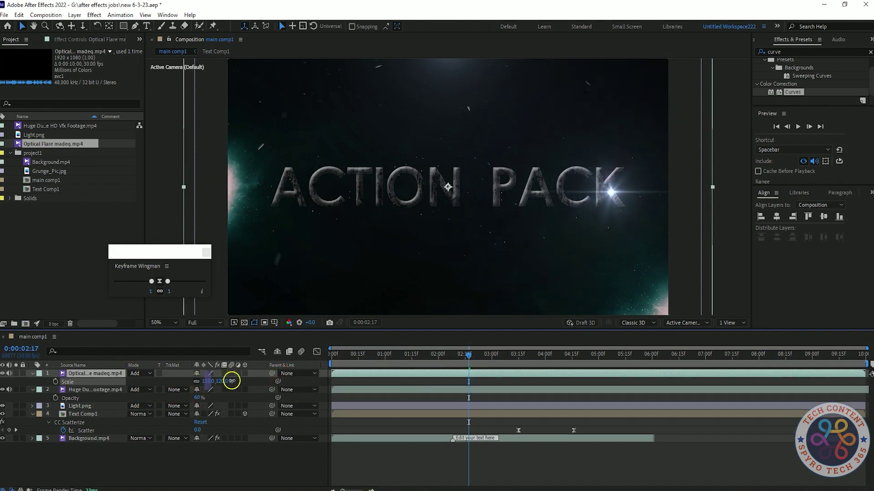
key("ctrl+z")
key("ctrl+z")
key("ctrl+z")
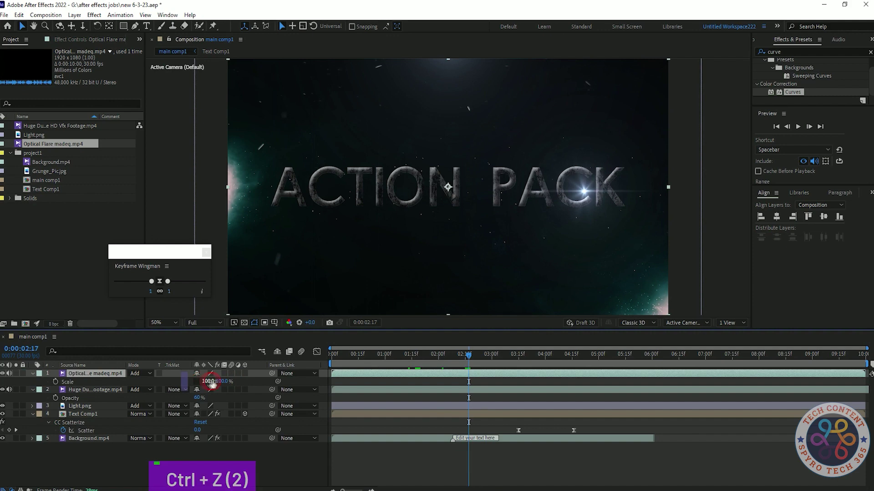
left_click_drag(226, 380, 264, 375)
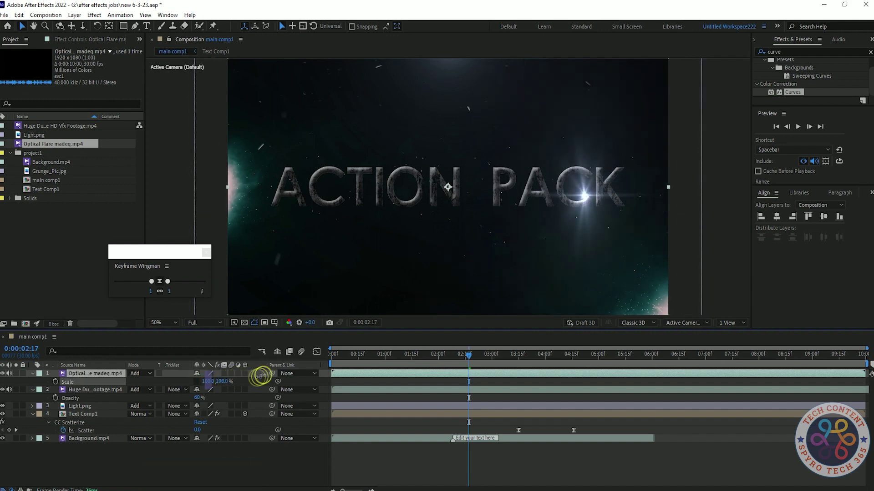
key("p")
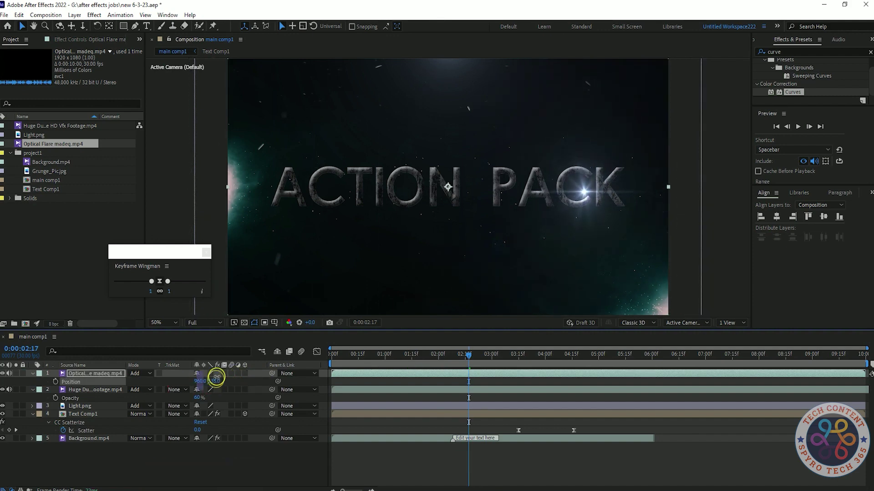
left_click_drag(216, 381, 225, 406)
Trim and shift the Optical Flare layer so it runs from about 0:00:00:15 to 0:00:03:05
left_click_drag(489, 359, 383, 399)
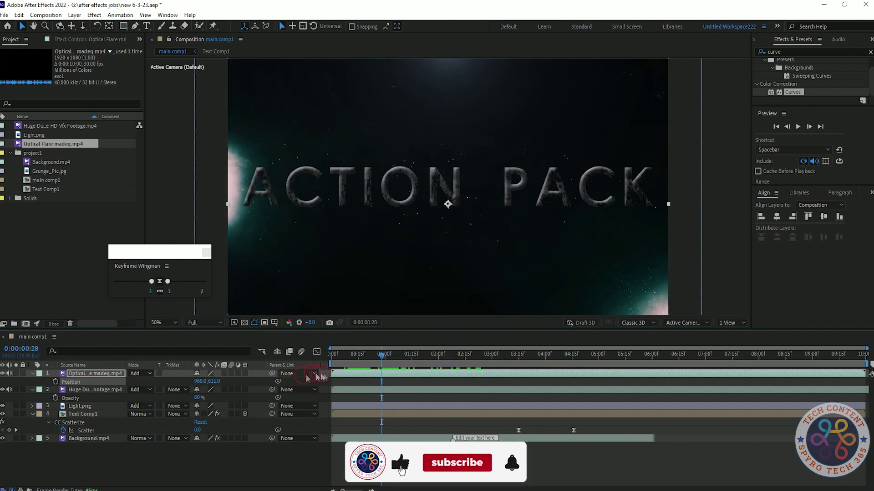
key("alt+bracketleft")
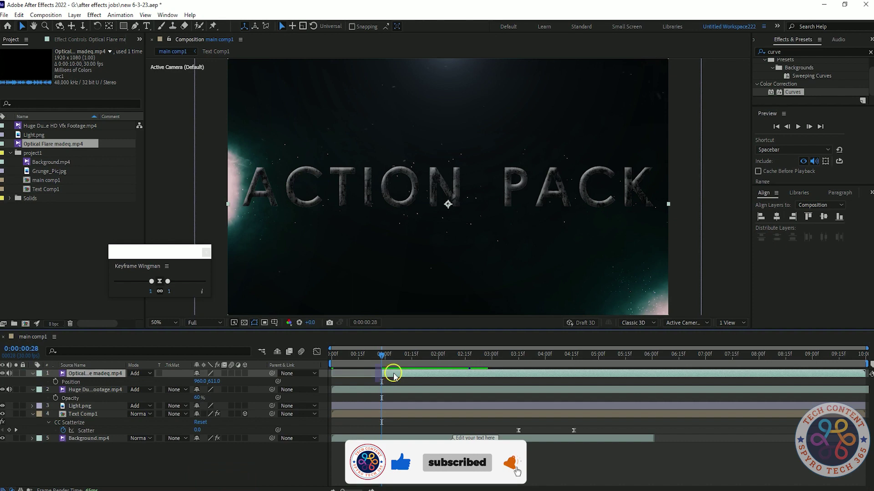
left_click_drag(382, 356, 495, 369)
key("alt+bracketright")
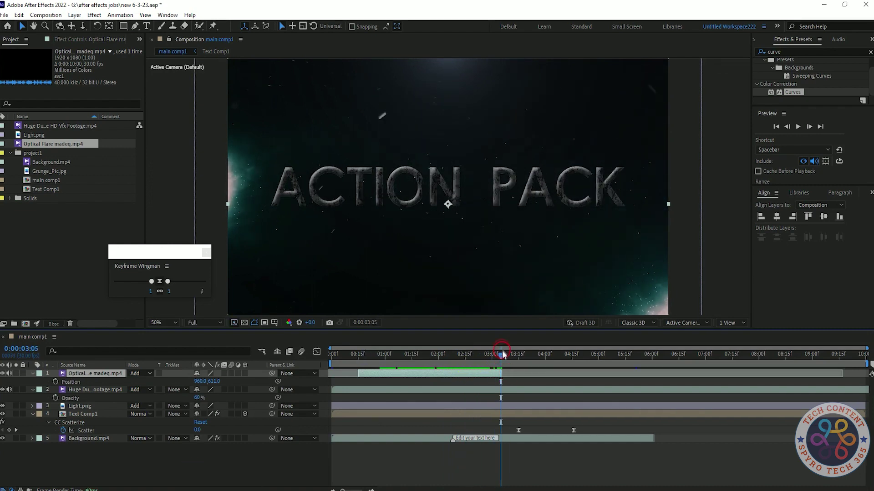
Shorten the work area to end just past the last Scatter keyframe, at about 0:00:04:20, and preview the title
left_click(593, 366)
left_click(216, 348)
key("space")
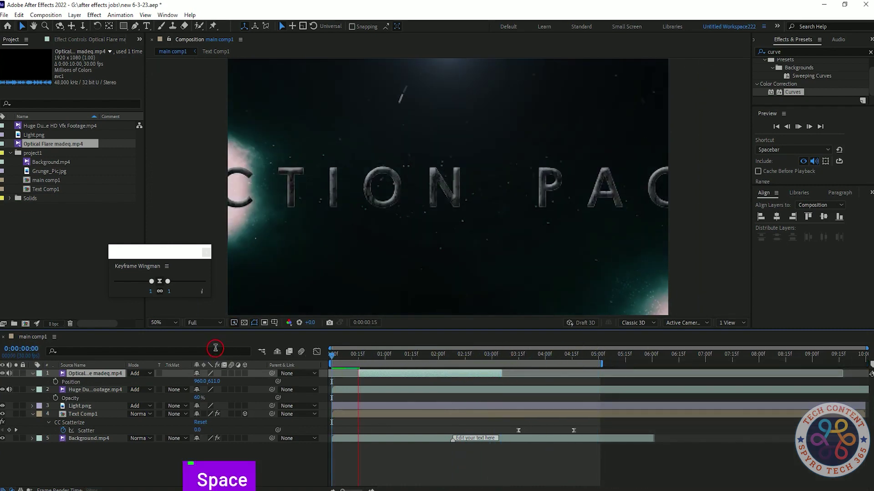
key("space")
key("space")
key("space")
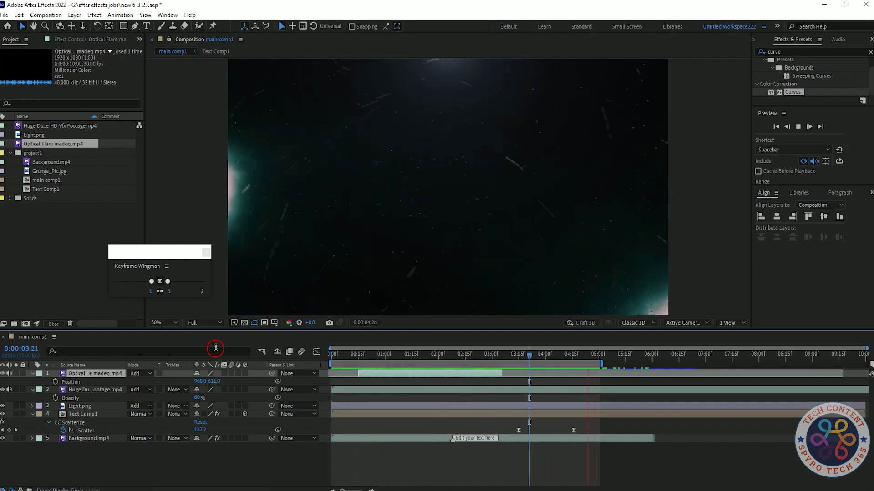
left_click_drag(603, 365, 581, 367)
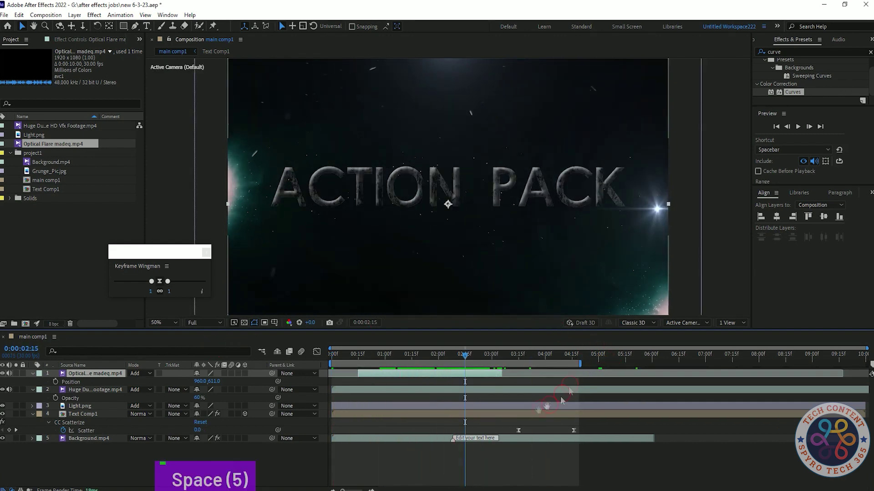
key("space")
key("space")
Collapse the open layer properties in main comp1 and save the project
left_click(160, 471)
left_click(38, 390)
left_click(32, 373)
left_click(32, 381)
left_click(31, 398)
left_click(161, 456)
key("ctrl+s")
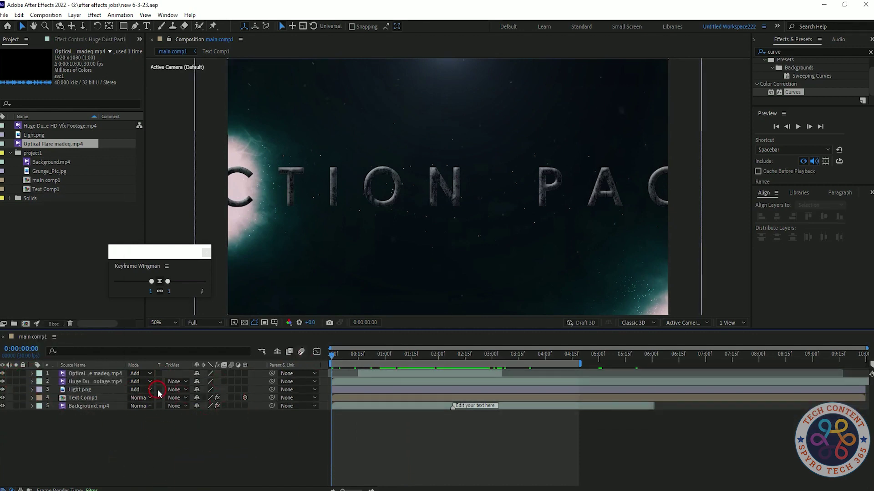
Add a camera layer to main comp1 and place it between Light.png and Text Comp1
right_click(148, 436)
mouse_move(225, 318)
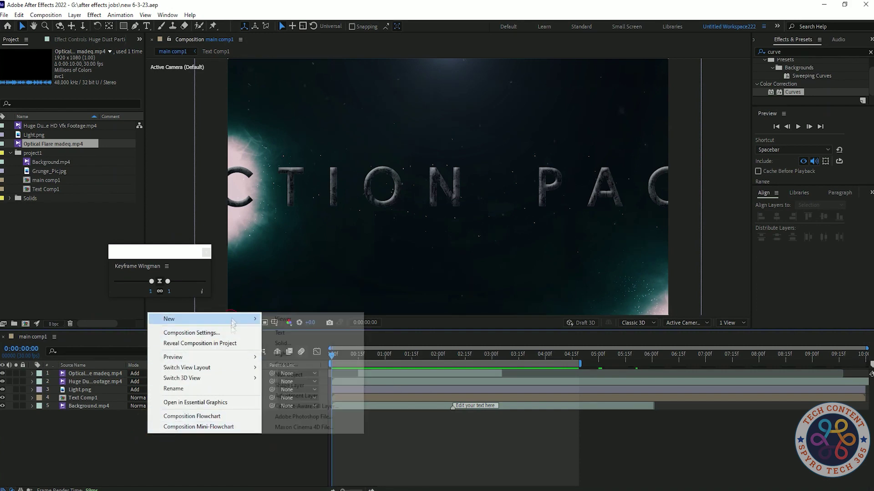
left_click(285, 364)
key("Return")
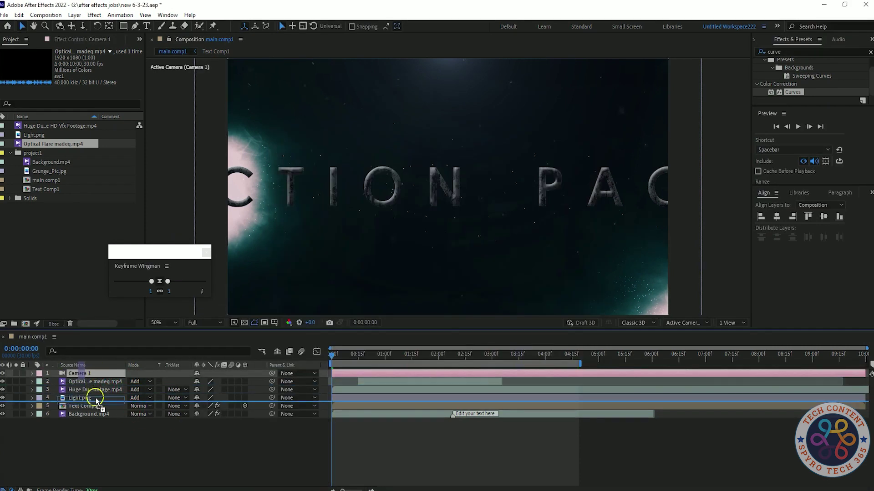
Keyframe the camera's Position at 0:00:00:00 and 0:00:00:12, set the starting Z to -212.7 and preview the move
key("p")
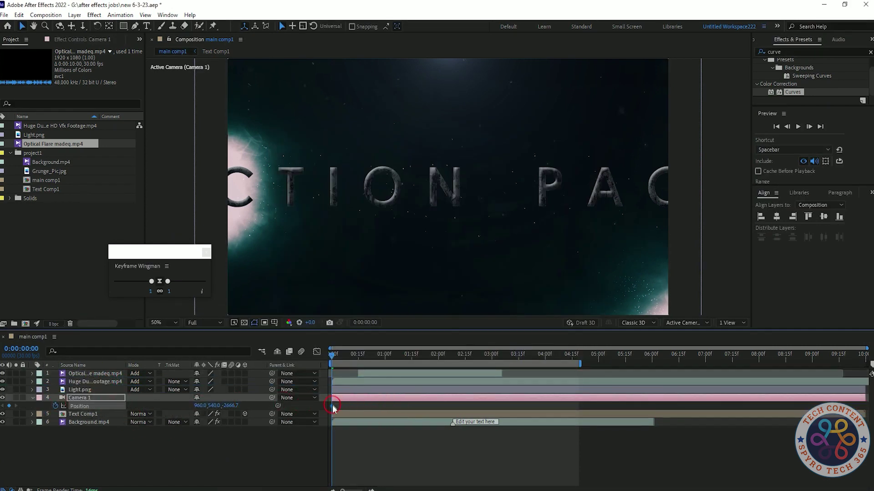
left_click_drag(227, 407, 844, 339)
left_click_drag(246, 406, 626, 406)
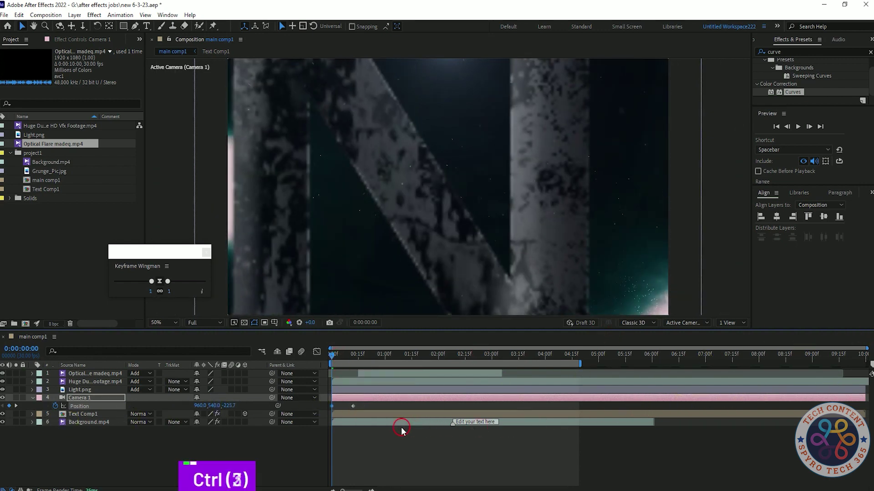
key("ctrl+z")
left_click_drag(231, 406, 514, 391)
key("space")
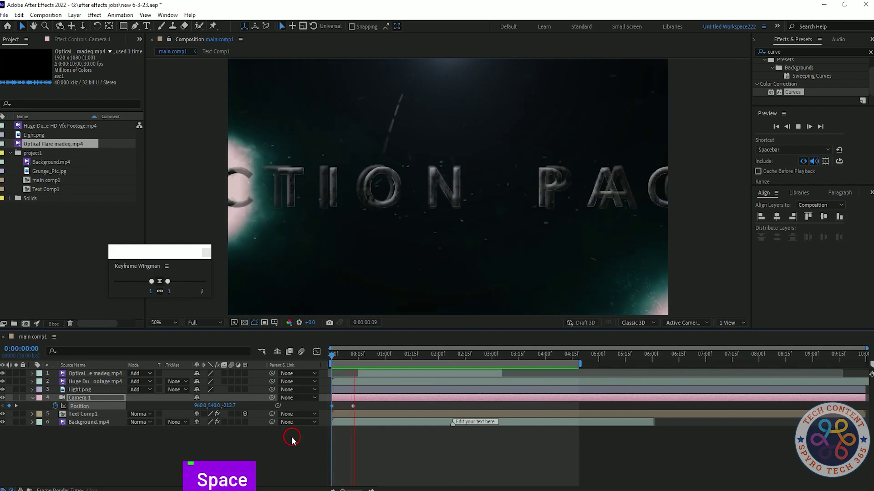
key("space")
Push the camera's starting Z position in to 12.3, preview it and apply Easy Ease to the Position keyframes
left_click_drag(227, 405, 326, 412)
key("space")
key("space")
key("F9")
left_click(317, 352)
left_click(333, 488)
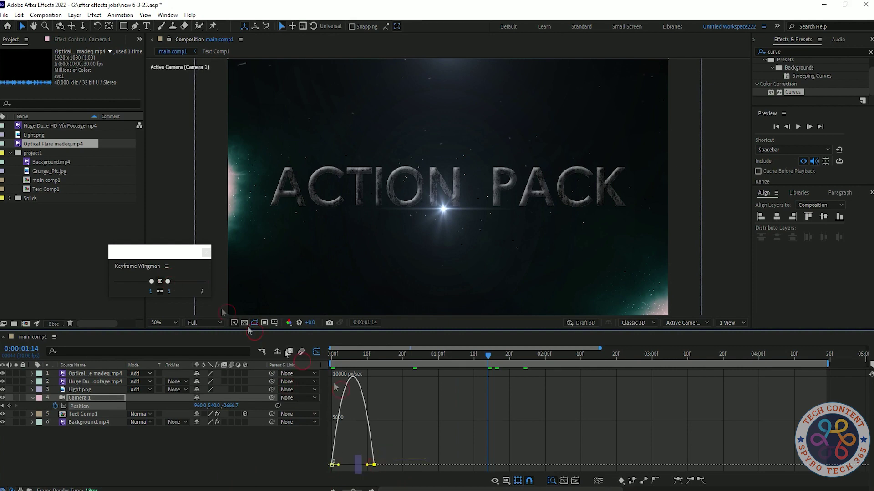
Try reshaping the camera's Position easing with Keyframe Wingman at an influence of 5 and preview it
left_click_drag(168, 282, 175, 281)
left_click(333, 465)
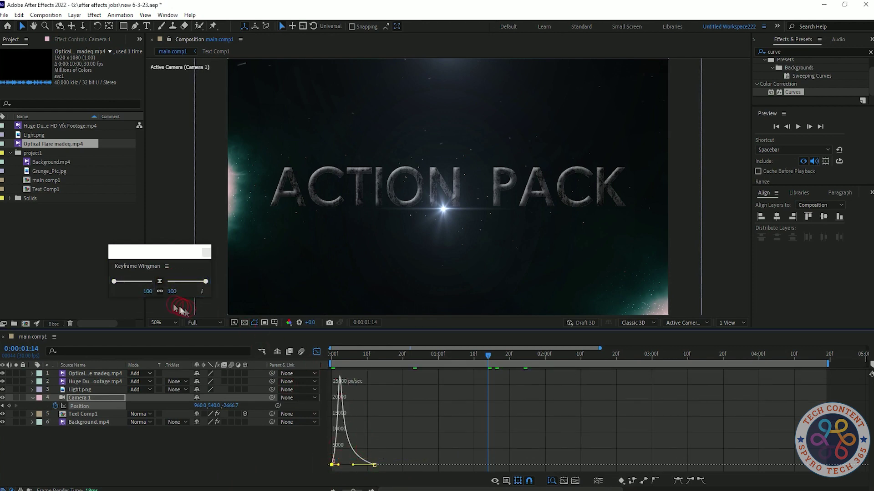
left_click_drag(113, 282, 145, 284)
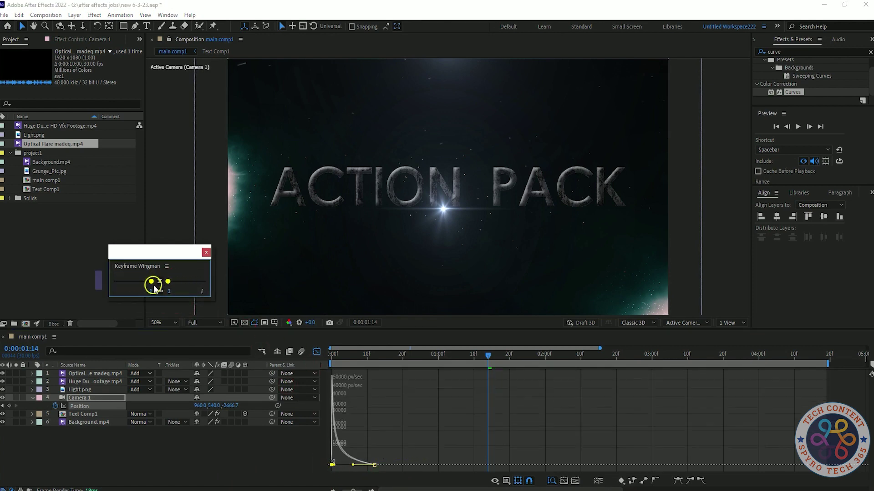
key("space")
left_click(317, 351)
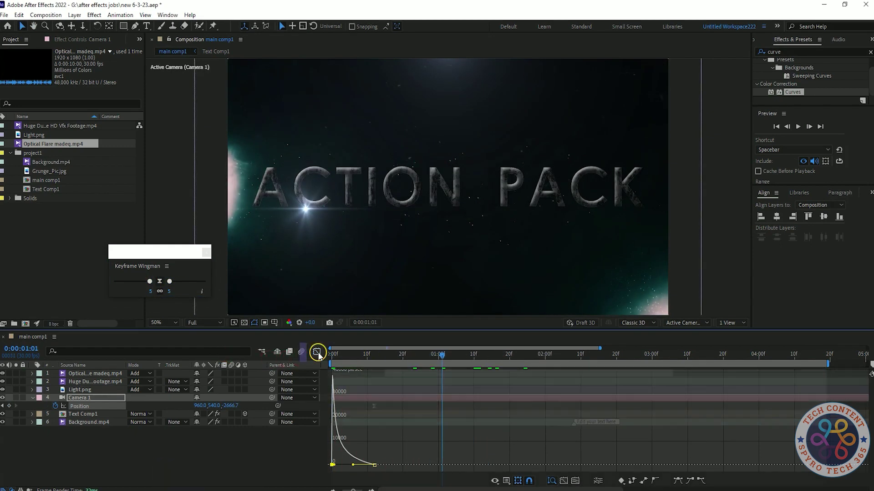
key("space")
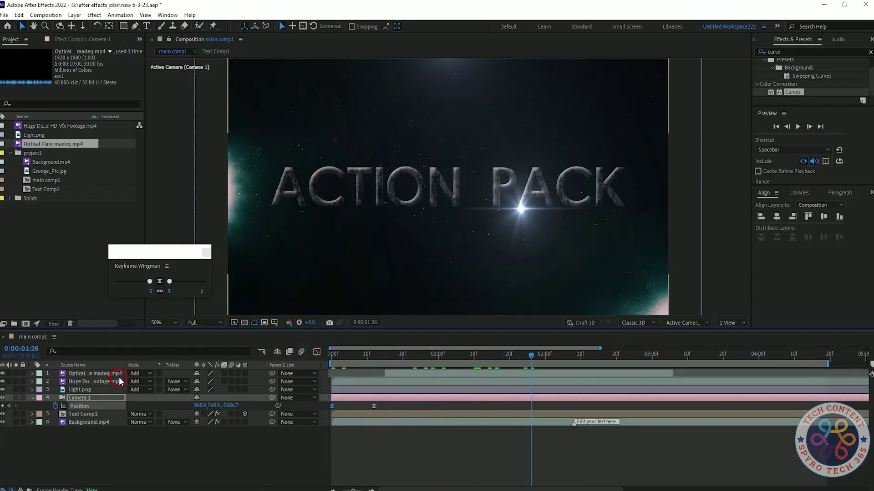
key("ctrl+z")
key("space")
key("ctrl+z")
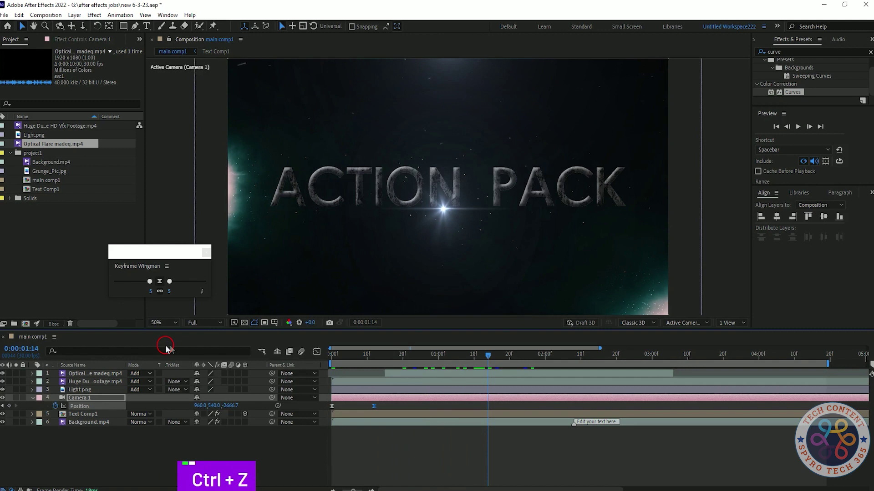
Set camera Position keyframes with Z -1797.7 at 0:00:00:12 and Z -2666.7 at 0:00:00:22, and preview the motion
left_click(207, 359)
key("space")
left_click_drag(473, 354, 325, 379)
left_click(316, 351)
key("space")
key("space")
key("space")
key("space")
key("space")
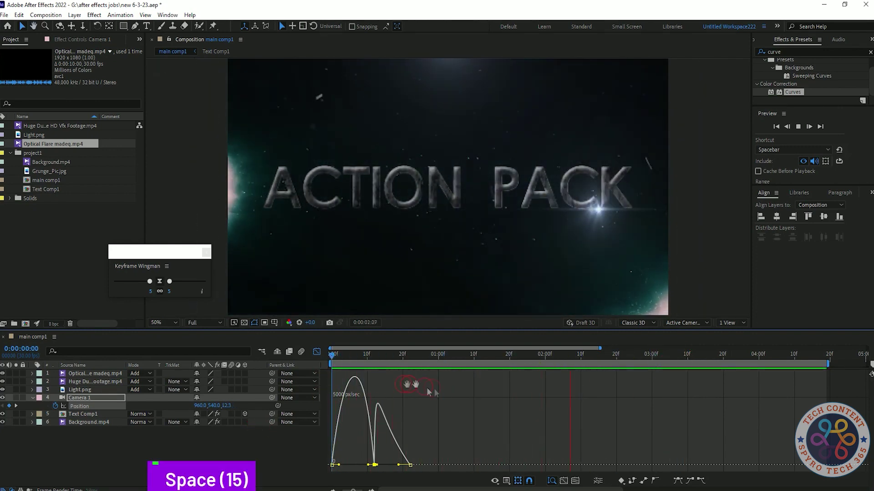
Scrub and preview the camera move to examine the frames around the 0:00:00:12 Position keyframe
left_click(317, 352)
left_click_drag(569, 356, 375, 386)
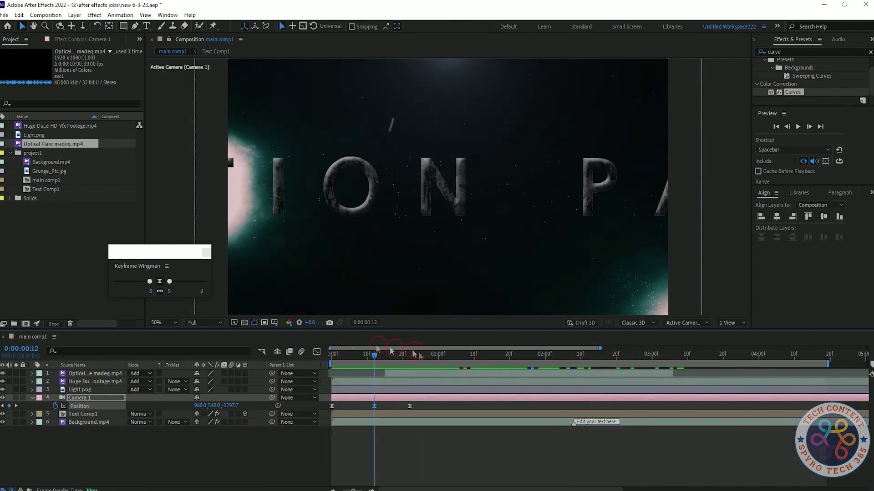
left_click(412, 366)
left_click_drag(426, 371, 550, 369)
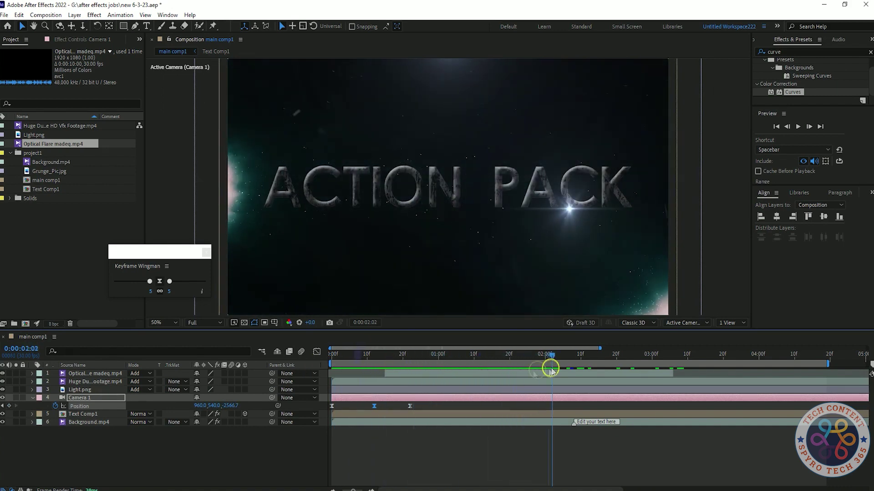
key("space")
key("space")
left_click_drag(405, 372, 374, 375)
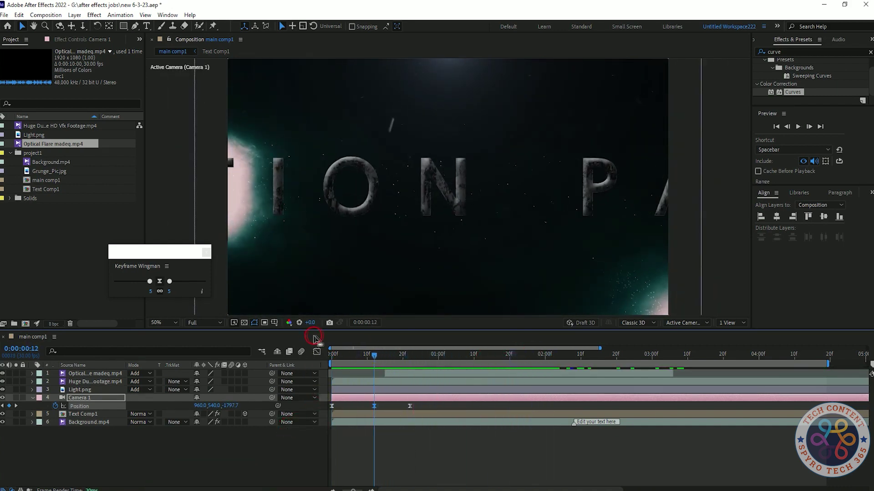
Adjust the speed curve at the camera's 0:00:00:12 Position keyframe, preview it and undo the last change
left_click(316, 351)
left_click_drag(377, 465, 374, 469)
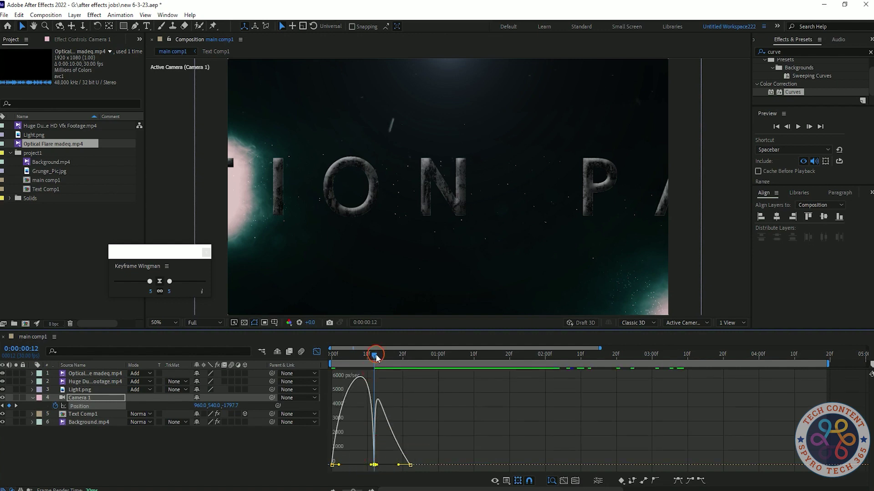
key("space")
key("space")
key("space")
left_click(316, 351)
left_click_drag(559, 356, 407, 374)
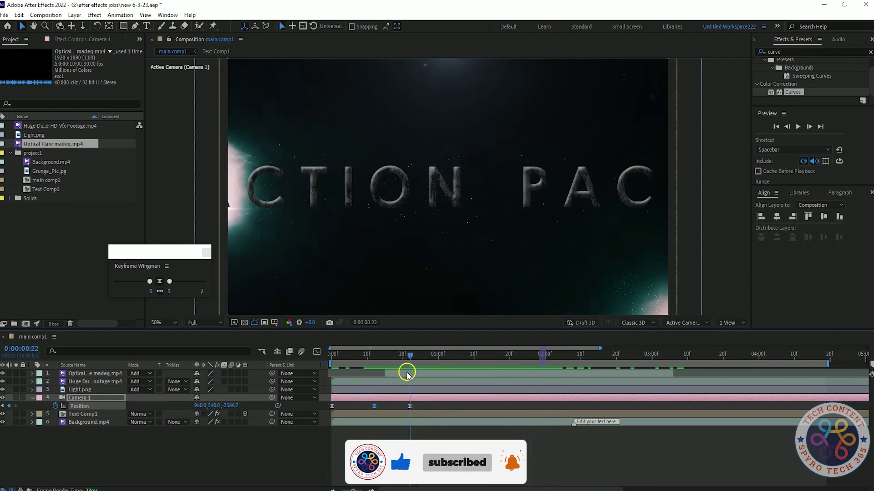
key("ctrl+z")
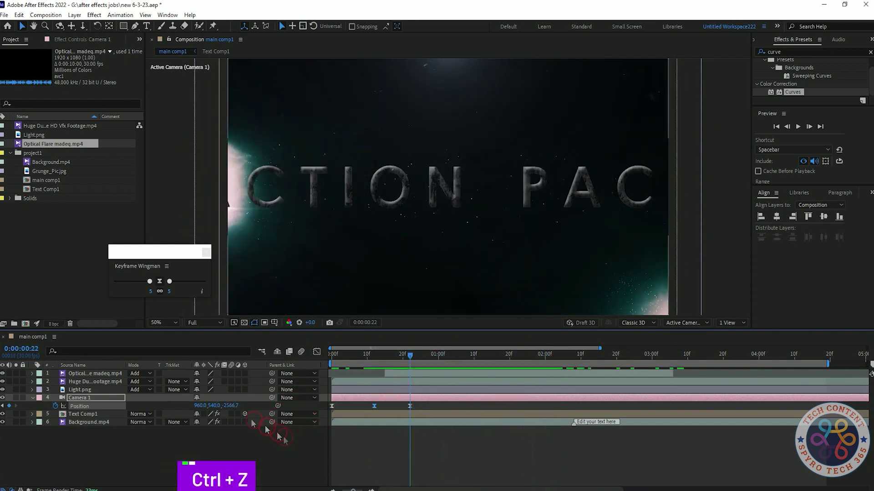
Add a camera Position keyframe at 0:00:04:00 with Z about -2503.7 and preview the motion
left_click_drag(411, 350, 757, 360)
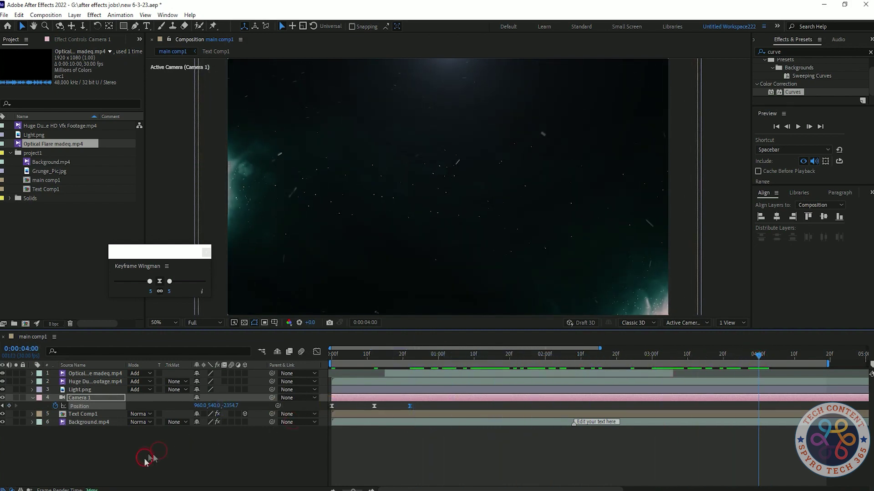
left_click_drag(237, 405, 153, 442)
key("space")
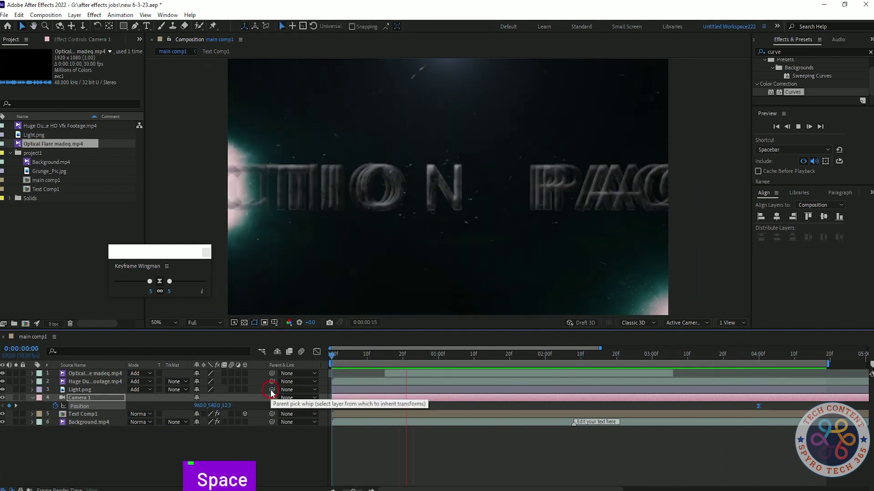
key("space")
left_click_drag(405, 403, 763, 405)
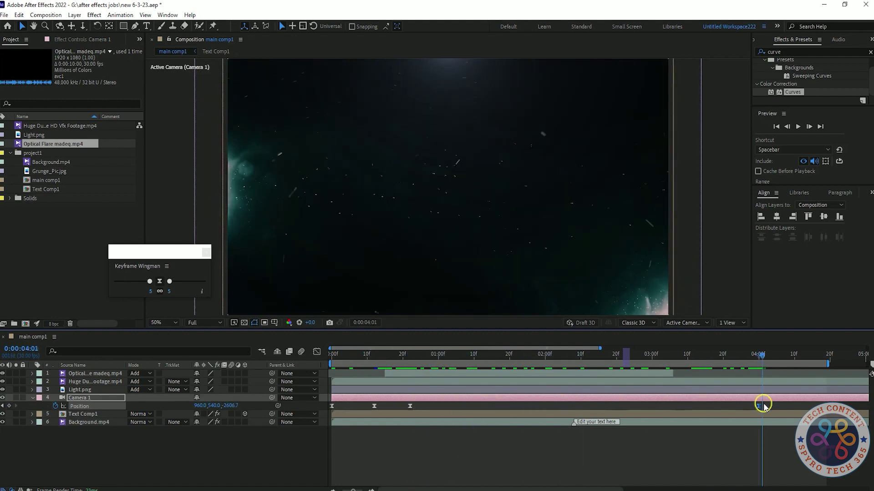
left_click_drag(232, 406, 259, 404)
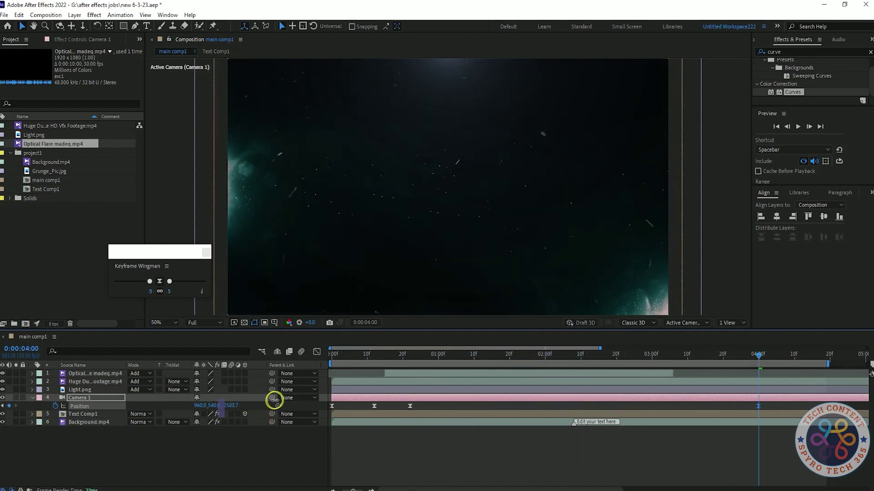
key("space")
key("space")
key("space")
key("space")
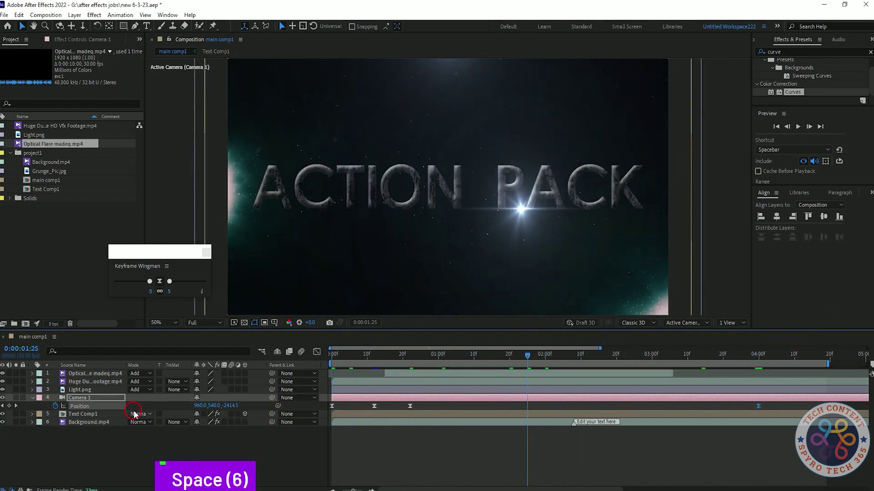
Try lowering the optical flare layer's opacity, preview the result and undo the opacity changes
left_click(95, 383)
left_click(99, 375)
key("t")
left_click_drag(199, 382, 183, 386)
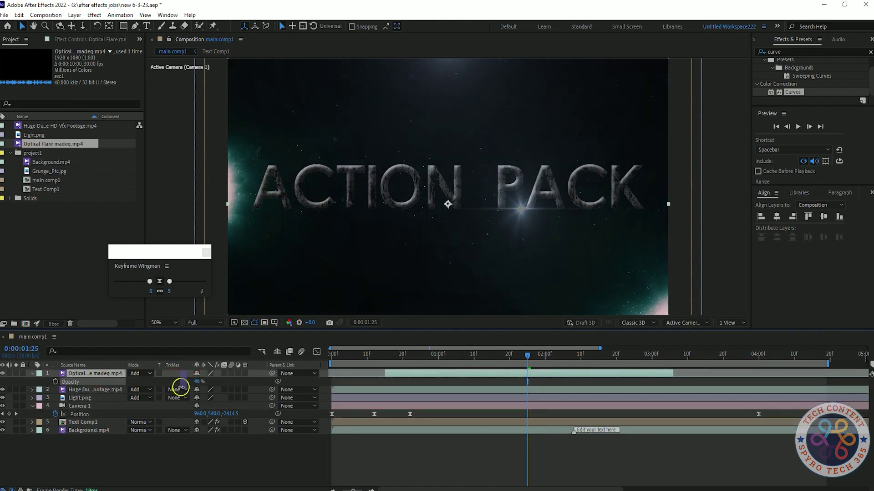
left_click(164, 437)
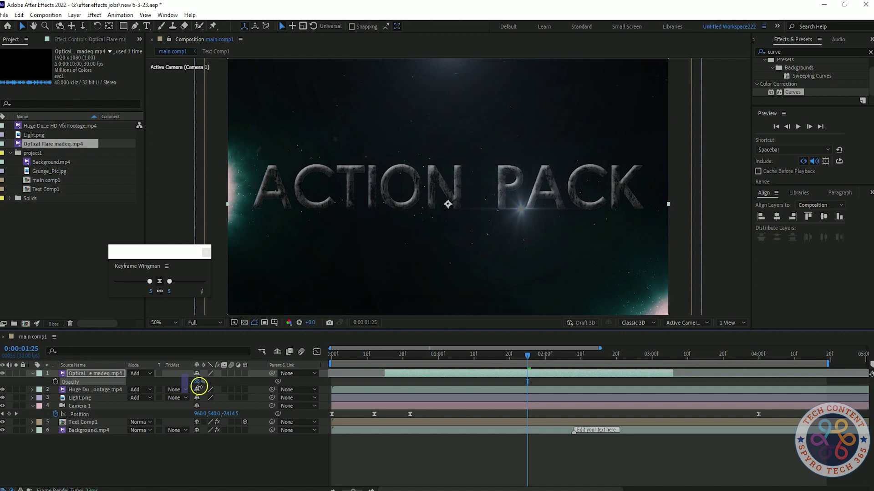
key("space")
key("space")
key("ctrl+z")
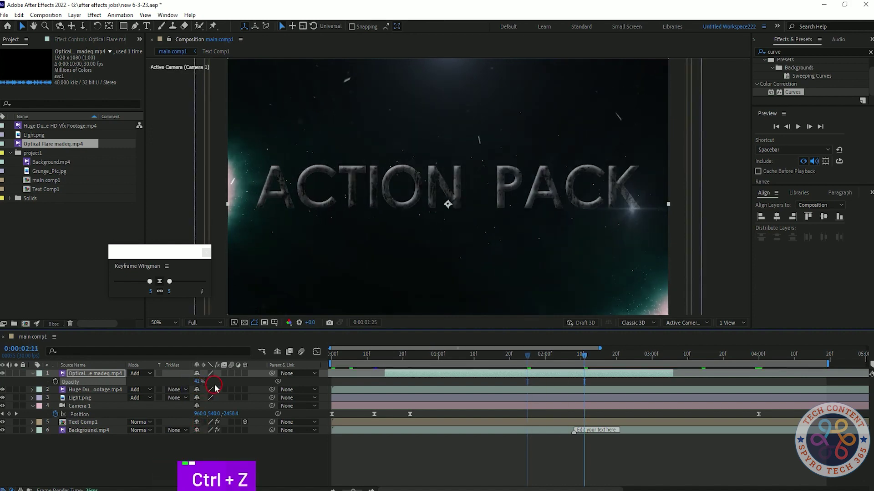
key("ctrl+z")
key("ctrl+z")
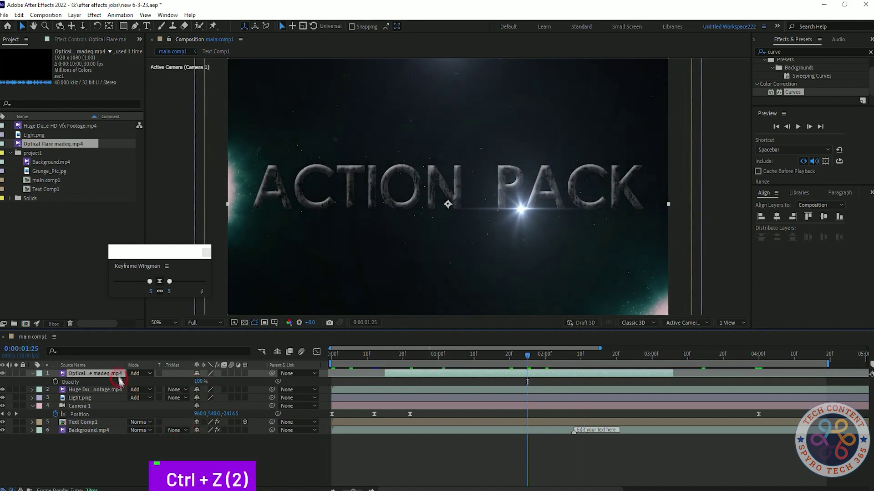
Find the Brightness & Contrast effect and apply it to the optical flare layer
left_click(817, 48)
type("bri")
key("BackSpace")
key("BackSpace")
key("Home")
key("Right")
key("Right")
key("Right")
type("ht")
key("BackSpace")
type("t")
key("BackSpace")
key("BackSpace")
key("BackSpace")
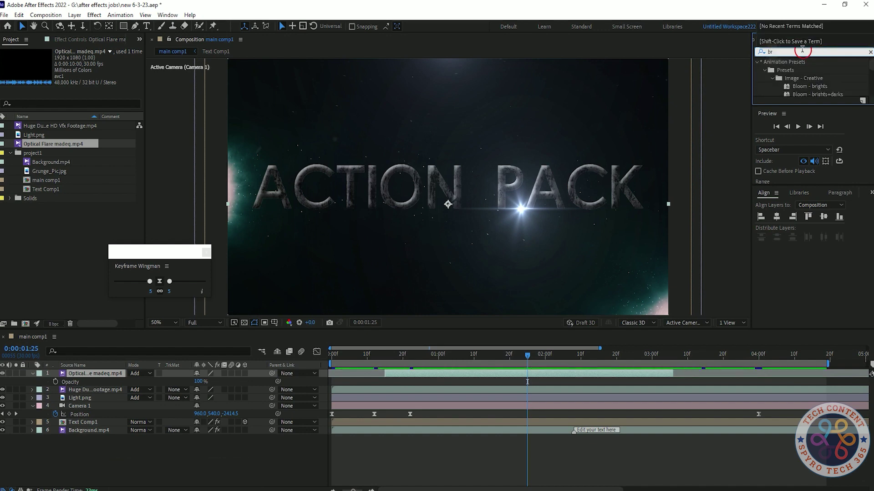
left_click(809, 106)
left_click_drag(822, 108, 821, 166)
left_click_drag(810, 135, 118, 375)
Try a Brightness of -48 on the optical flare layer and preview it
mouse_move(83, 68)
left_mouse_down()
mouse_move(63, 73)
mouse_move(110, 78)
mouse_move(22, 100)
left_mouse_up()
key("ctrl+z")
key("ctrl+z")
key("ctrl+z")
left_click_drag(82, 67, 75, 67)
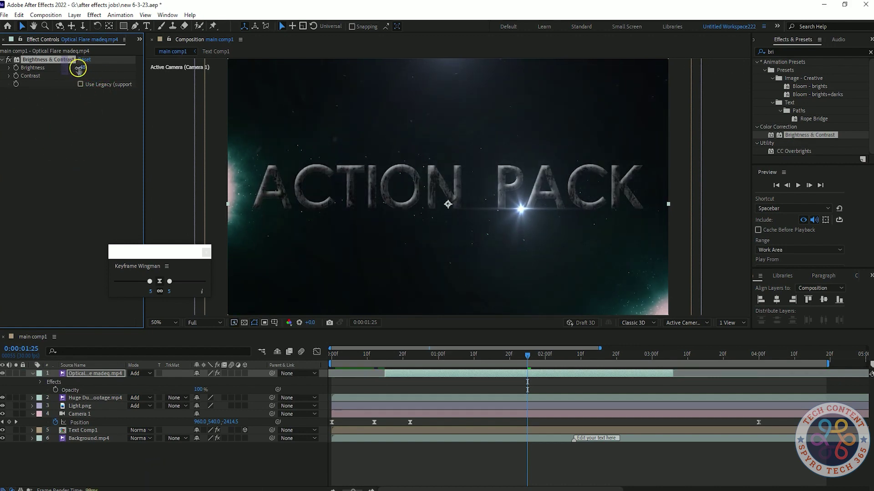
key("space")
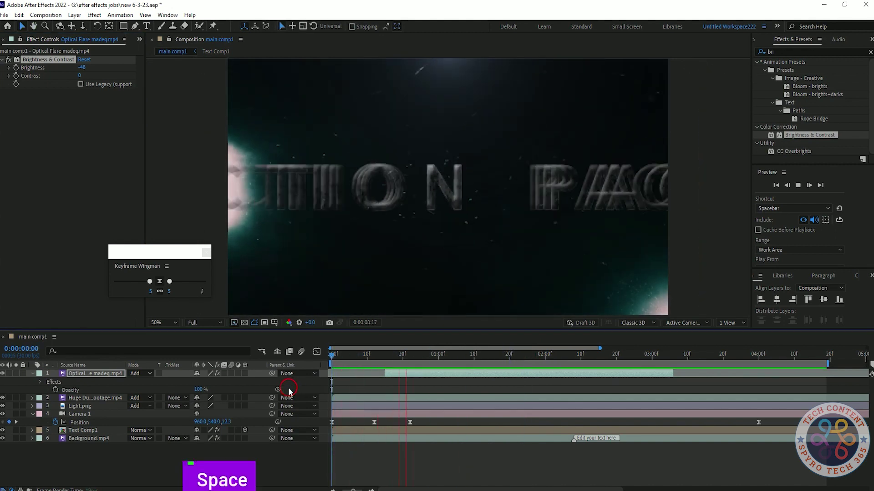
key("space")
Try a Brightness of -30 on the optical flare layer and preview the composition
left_click_drag(83, 68, 95, 68)
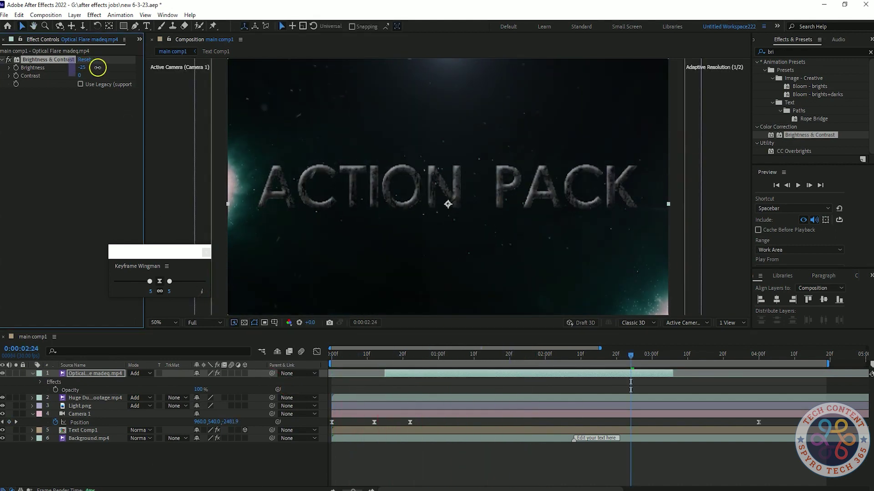
left_click(636, 362)
key("space")
key("space")
key("space")
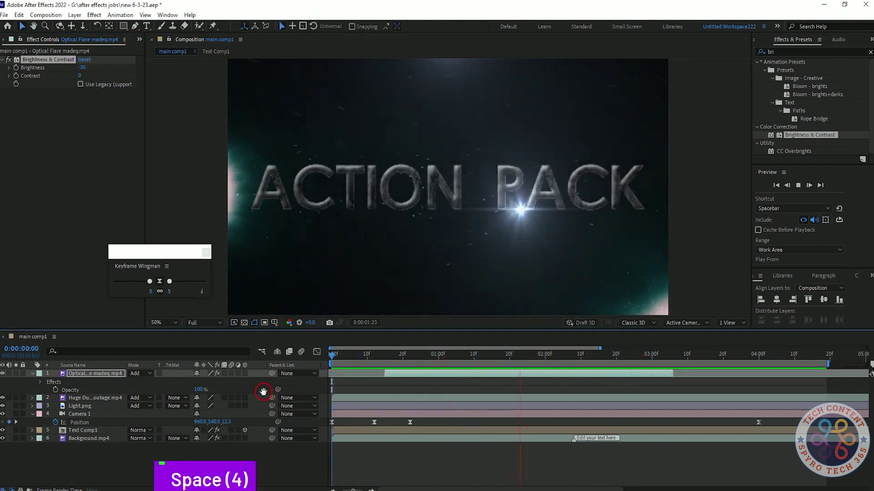
key("space")
left_click_drag(705, 356, 621, 364)
right_click(597, 374)
mouse_move(686, 231)
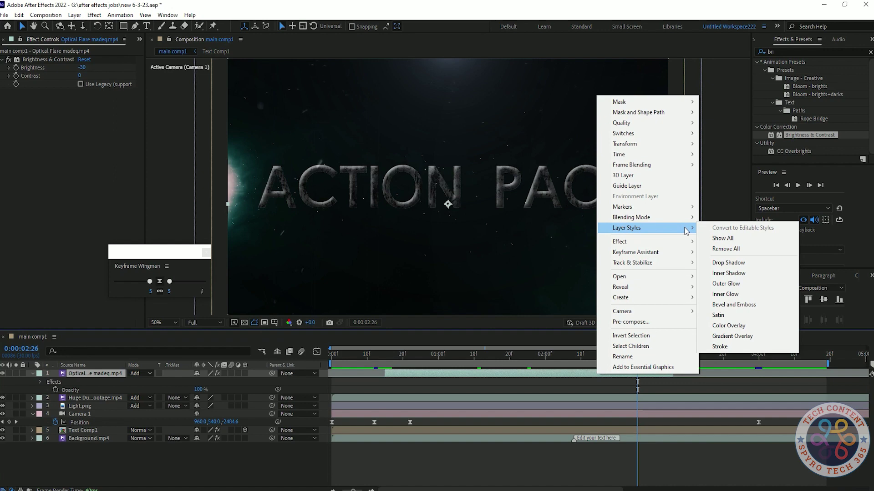
left_click(714, 140)
Apply Posterize Time to the optical flare layer with a Frame Rate of 16.8 and preview the flare
left_click(814, 51)
left_click(472, 373)
left_click(824, 51)
type("poste")
left_click_drag(794, 86, 139, 94)
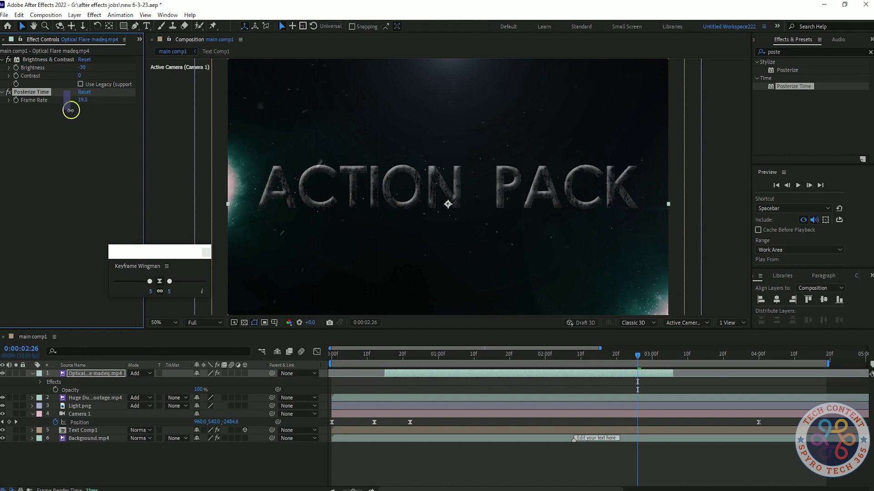
key("space")
key("space")
key("space")
key("space")
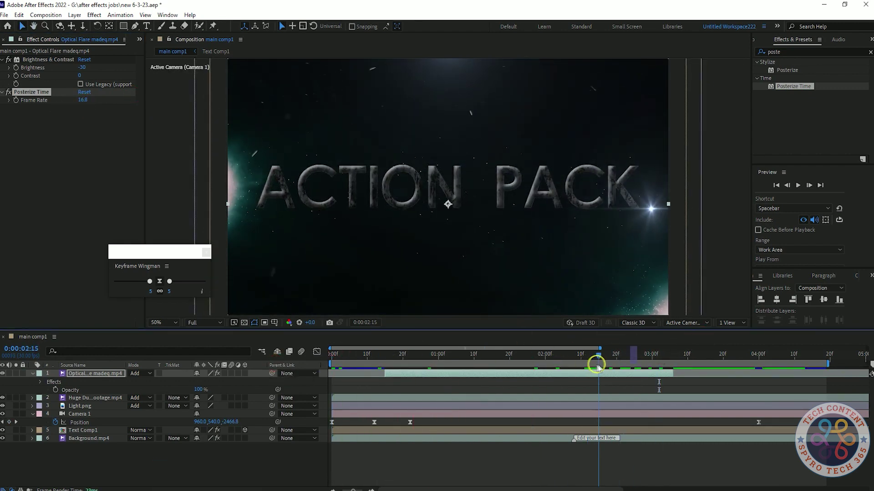
key("space")
key("space")
key("space")
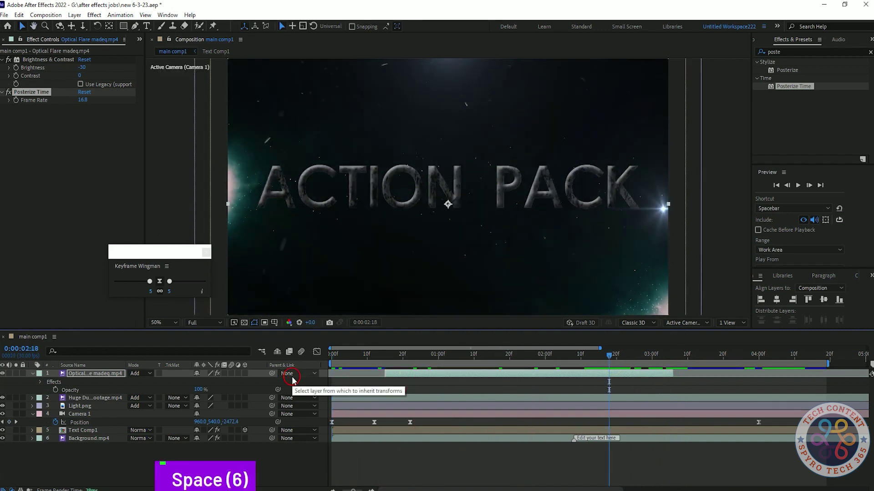
key("space")
Set the flare's Posterize Time Frame Rate to 17.3 and Brightness to -19, and preview from the start
left_click_drag(595, 360, 549, 374)
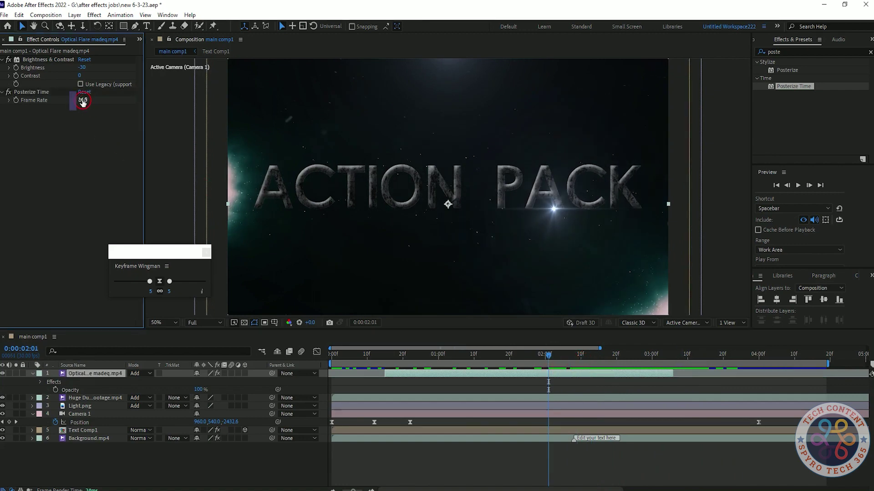
left_click_drag(82, 99, 86, 102)
left_click_drag(83, 68, 81, 72)
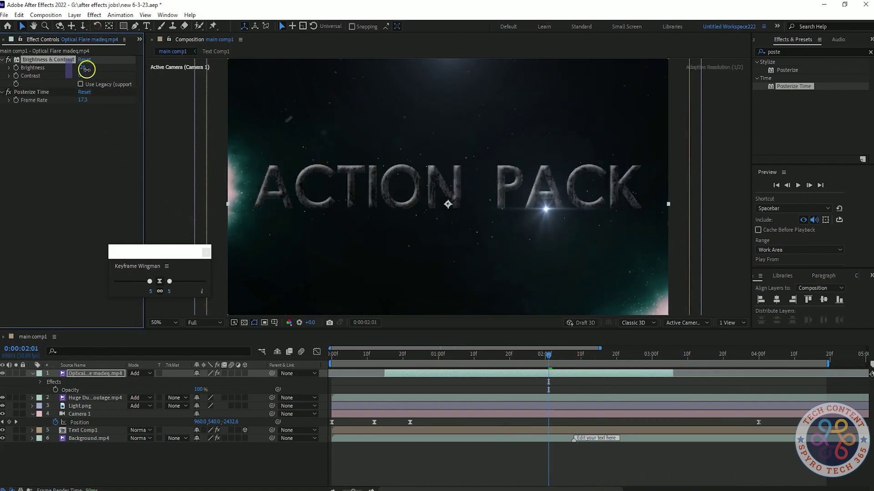
left_click_drag(553, 353, 287, 374)
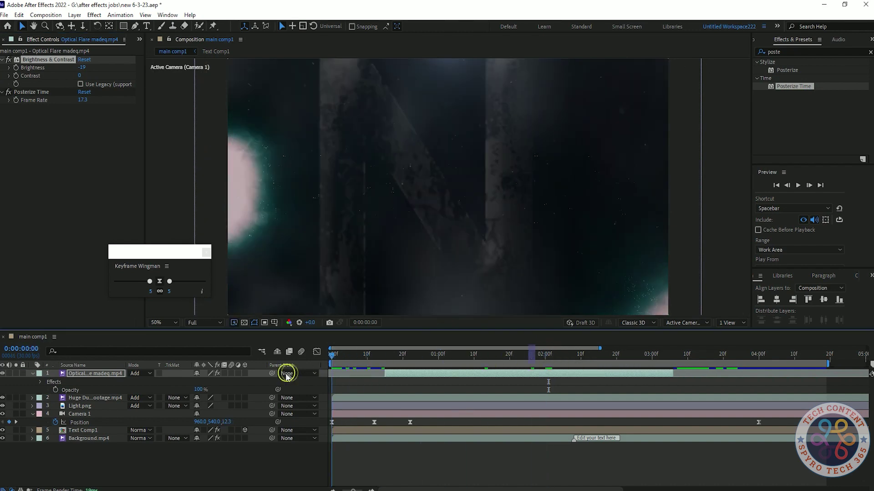
key("space")
key("space")
key("space")
left_click(463, 249)
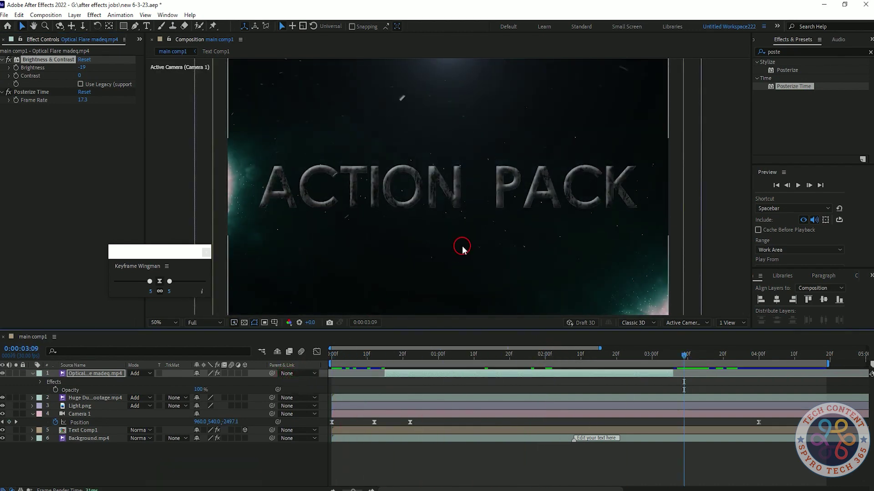
Check the dust footage layer's opacity and collapse the open properties of the flare, dust and camera layers
left_click(371, 306)
key("t")
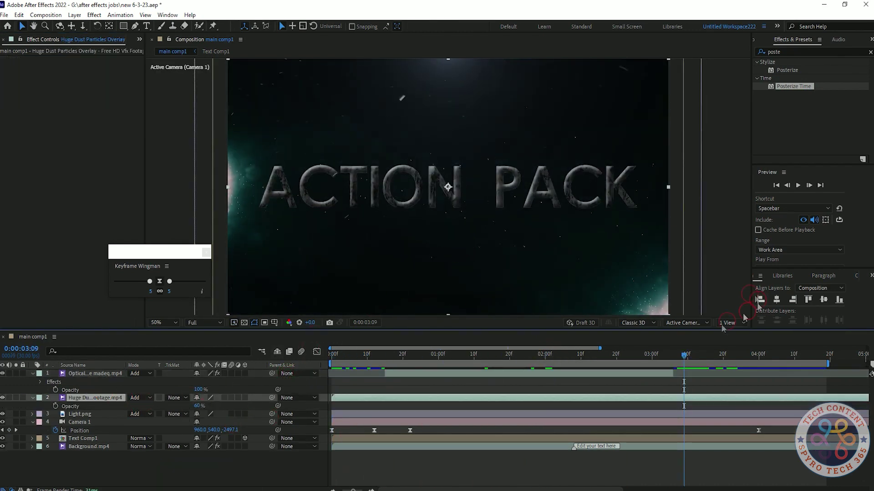
left_click(33, 374)
left_click(33, 381)
left_click(34, 398)
key("F2")
End the work area at 0:00:04:00, preview it and save the project
left_click_drag(685, 357, 758, 384)
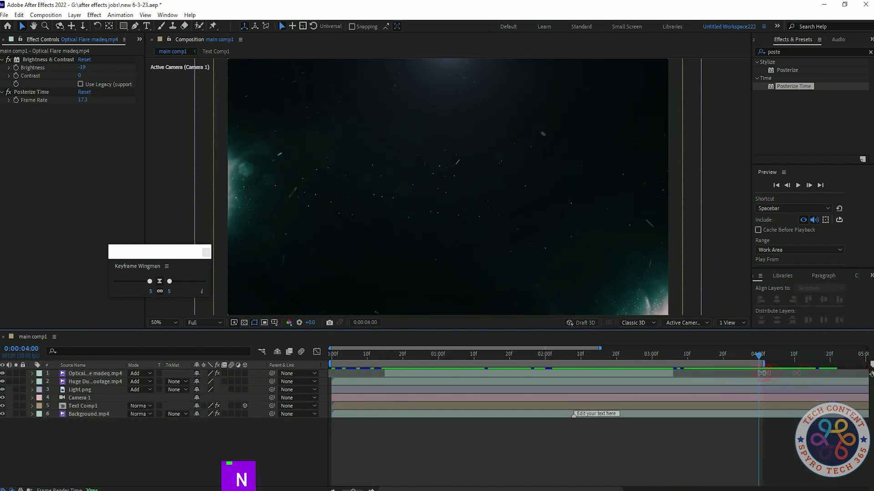
key("space")
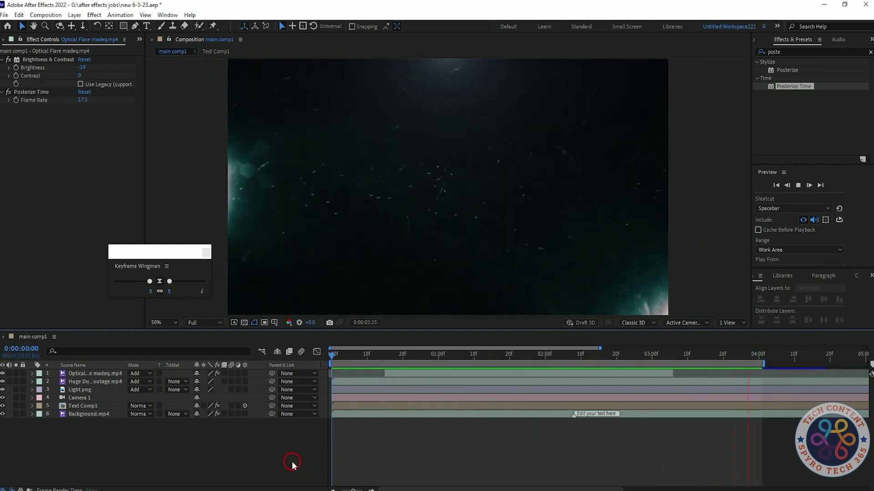
key("space")
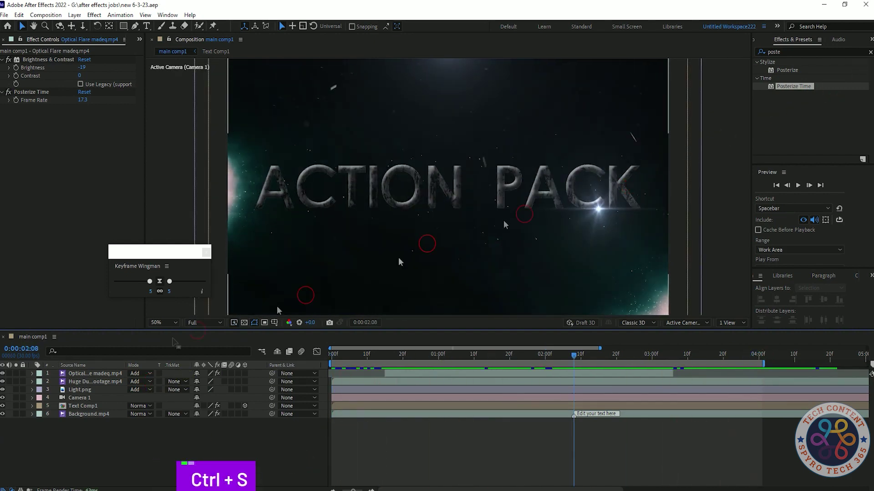
Add an adjustment layer above all layers in main comp1 and apply the Transform effect to it
left_click_drag(574, 357, 272, 378)
right_click(145, 440)
mouse_move(169, 325)
left_click(291, 402)
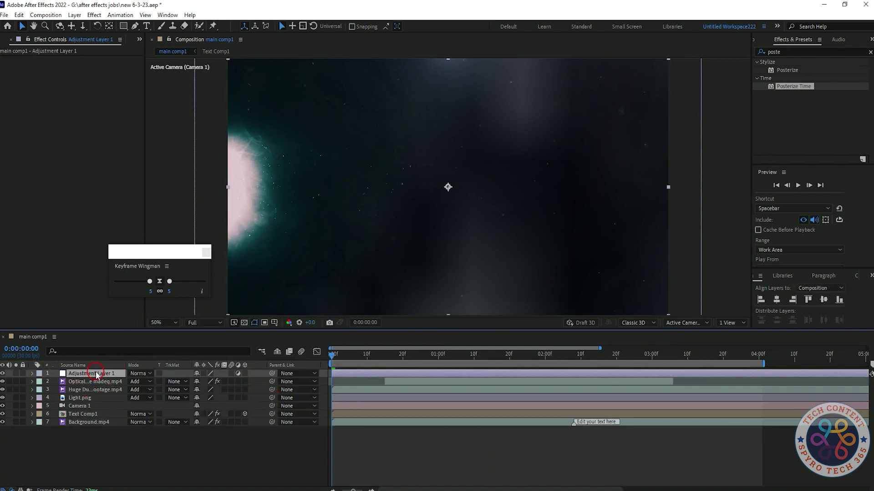
left_click(796, 52)
type("tran")
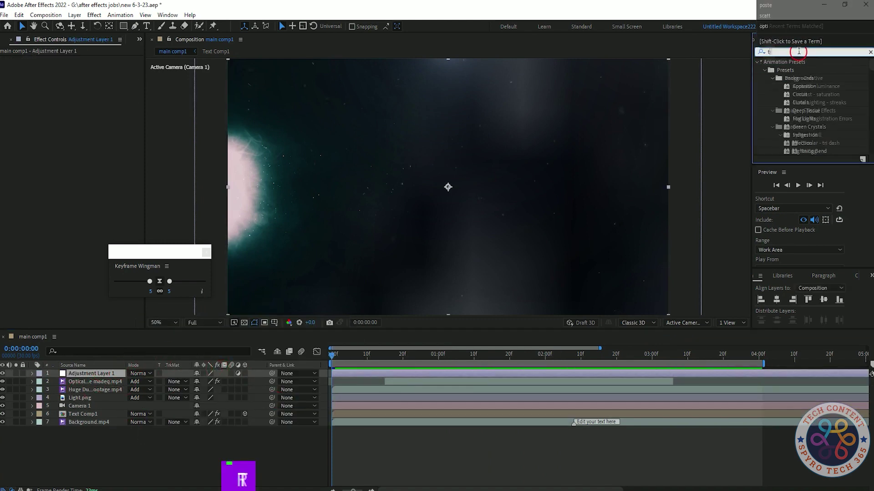
left_click_drag(796, 110, 94, 374)
Keyframe the adjustment layer's Transform Opacity from 0 at 0:00:00:00 to 100 at 0:00:00:03 and preview the fade-in
left_click_drag(332, 354, 342, 355)
left_click_drag(85, 170, 1, 167)
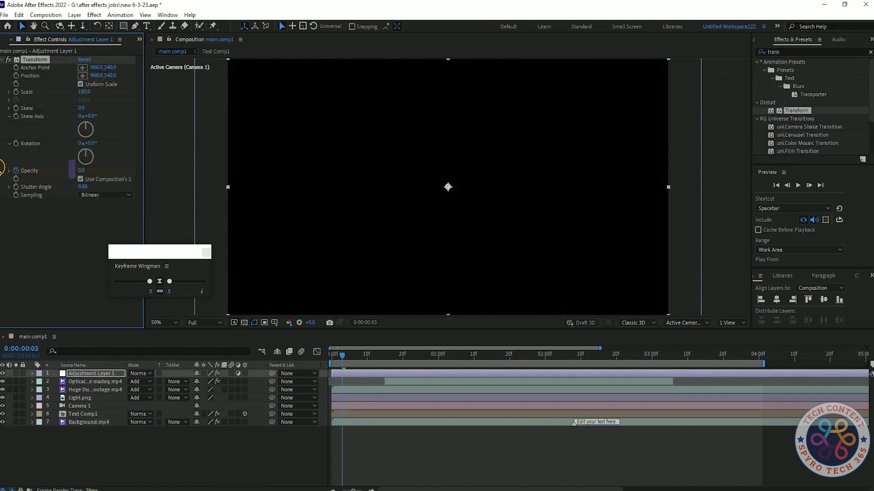
left_click(108, 374)
key("u")
mouse_move(343, 359)
left_mouse_down()
mouse_move(332, 358)
mouse_move(342, 357)
left_mouse_up()
left_click(342, 390)
left_click_drag(349, 390, 342, 390)
key("space")
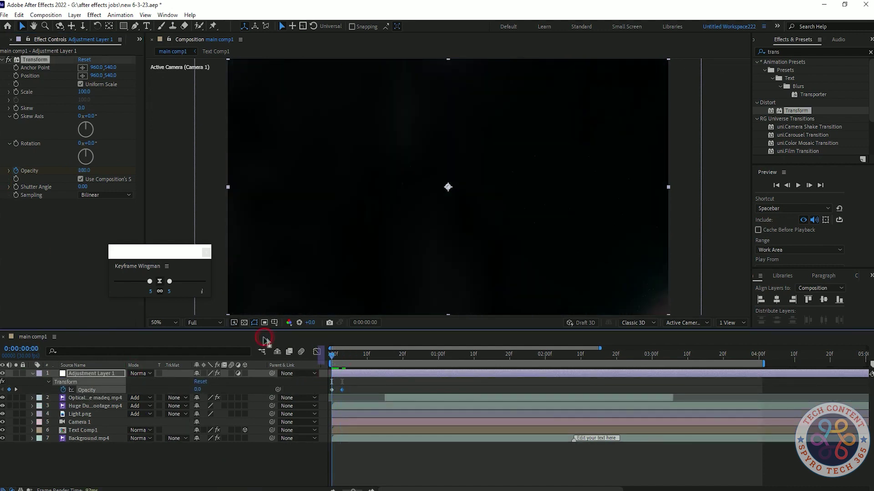
key("space")
Collapse the adjustment layer's properties, preview the composition from the start and save the project
left_click(33, 374)
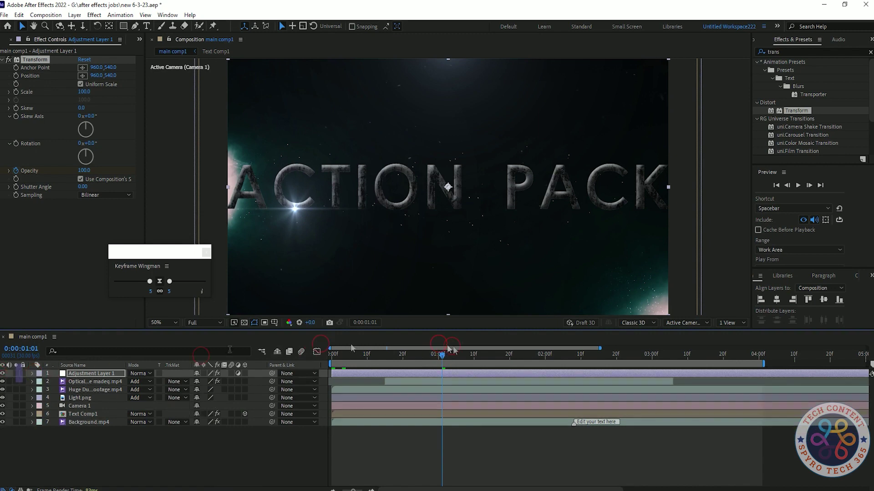
left_click_drag(442, 355, 331, 355)
key("space")
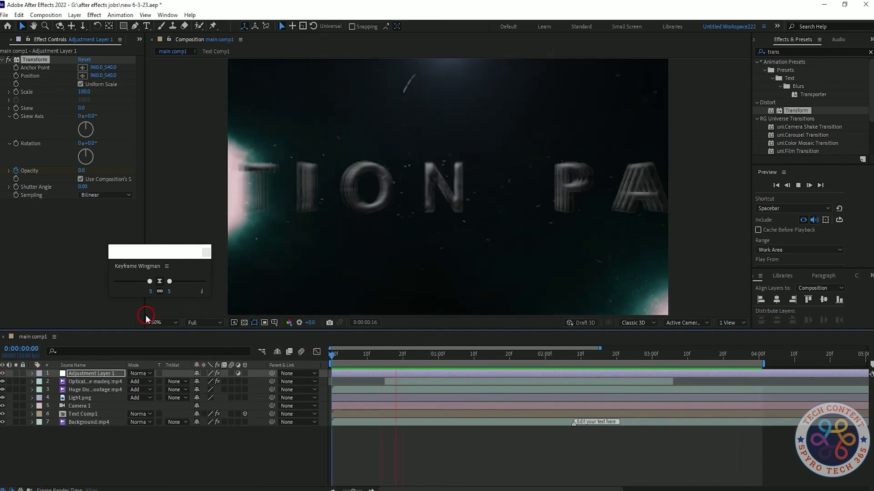
left_click(208, 332)
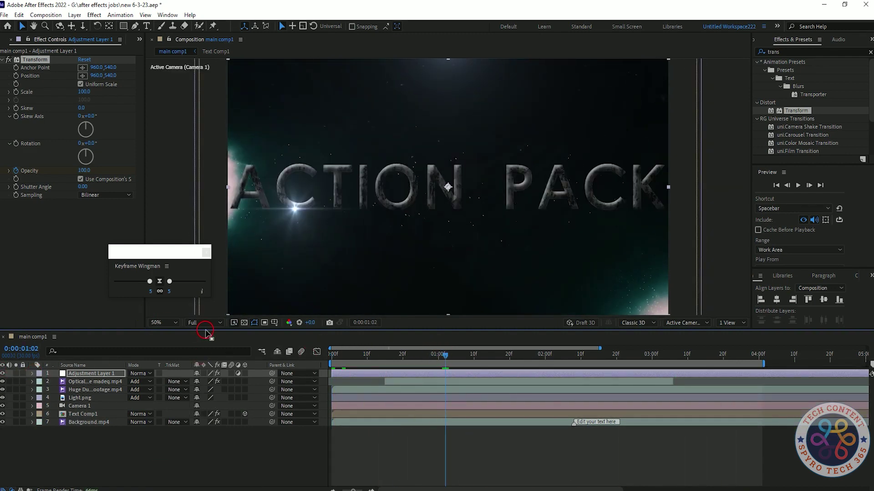
left_click(123, 449)
key("ctrl+s")
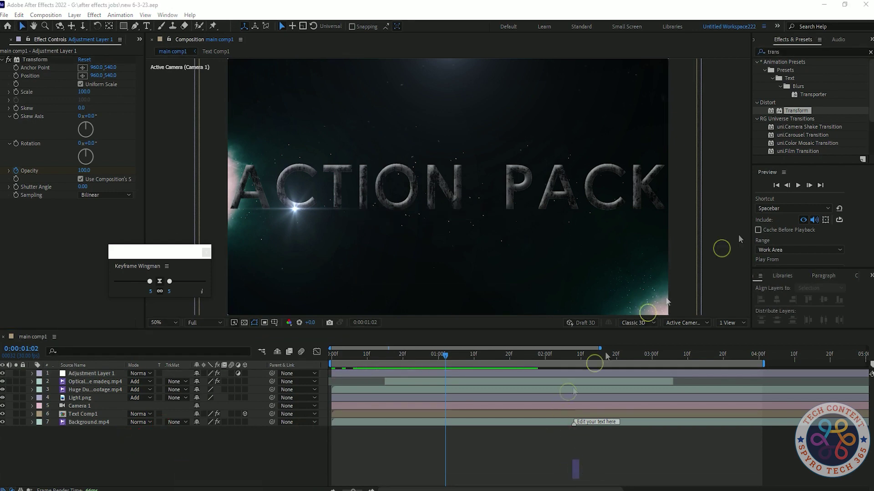
Apply the Curves effect to Text Comp1 and shape its RGB curve into an S that darkens the shadows
left_click_drag(825, 162, 805, 49)
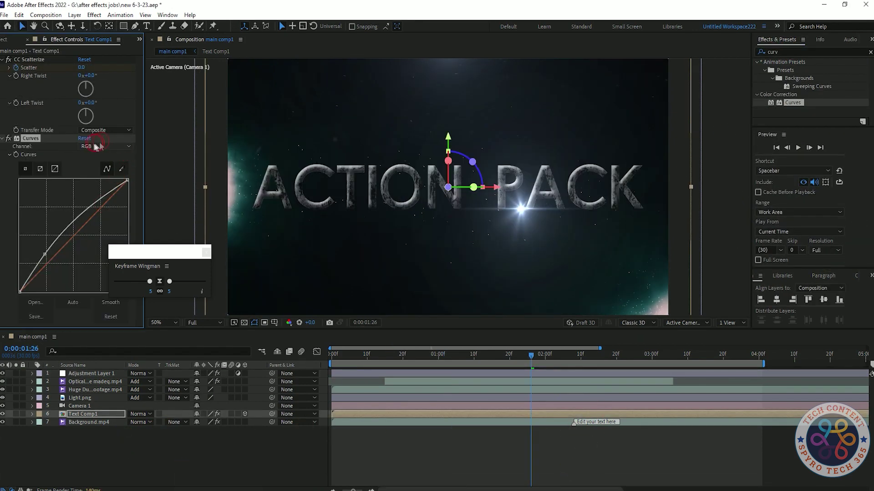
mouse_move(50, 257)
left_mouse_down()
mouse_move(42, 264)
mouse_move(61, 267)
left_mouse_up()
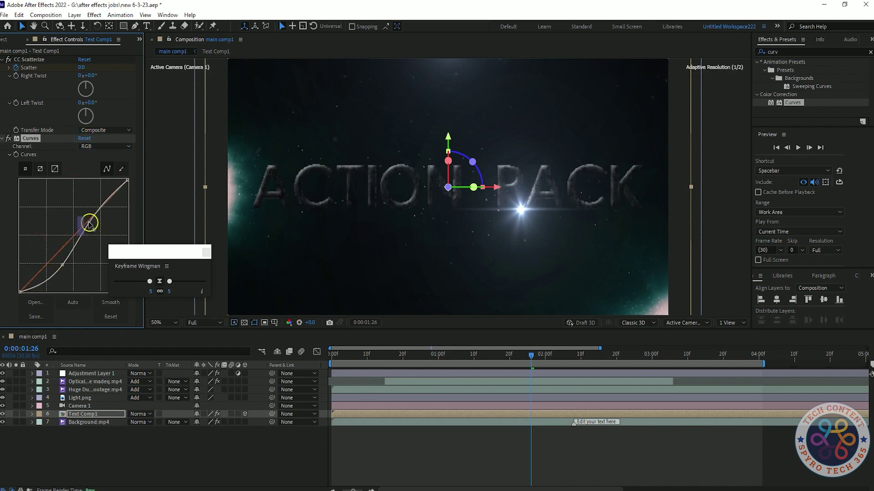
left_click_drag(54, 272, 53, 271)
Check the title at 0:00:02:17 and lower the shadows in the Red channel of its Curves effect
left_click_drag(518, 357, 601, 375)
left_click(123, 148)
left_click(119, 163)
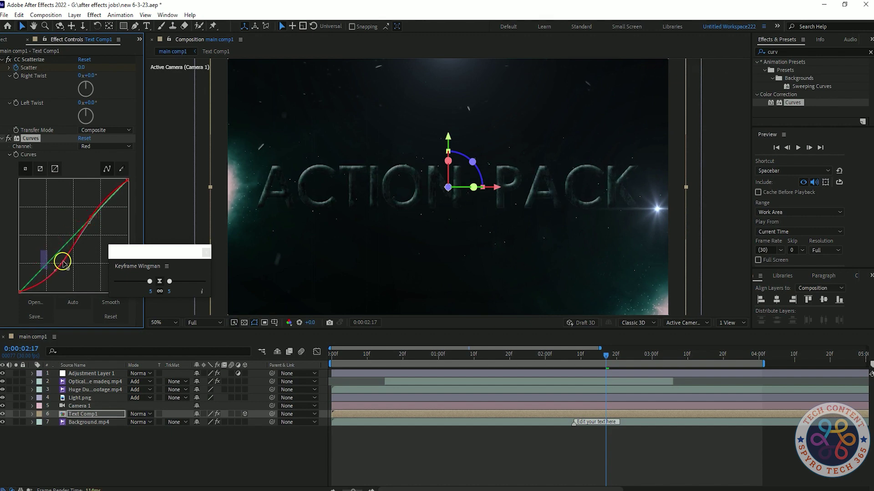
Examine the title's surface texture up close in an enlarged composition view, and play the composition
key("ctrl+`")
key("ctrl+`")
scroll(340, 193, "up", 3)
scroll(340, 193, "down", 3)
key("`")
scroll(347, 264, "up", 3)
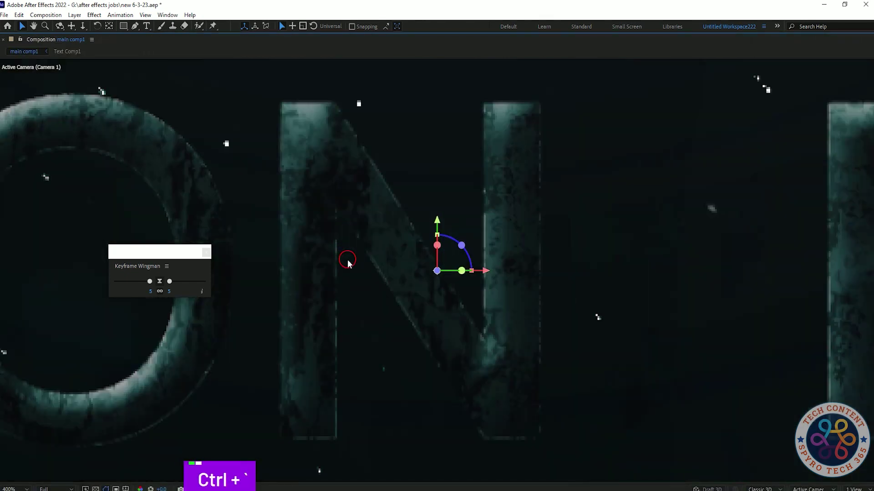
key("ctrl+grave")
scroll(347, 259, "down", 8)
scroll(346, 242, "up", 2)
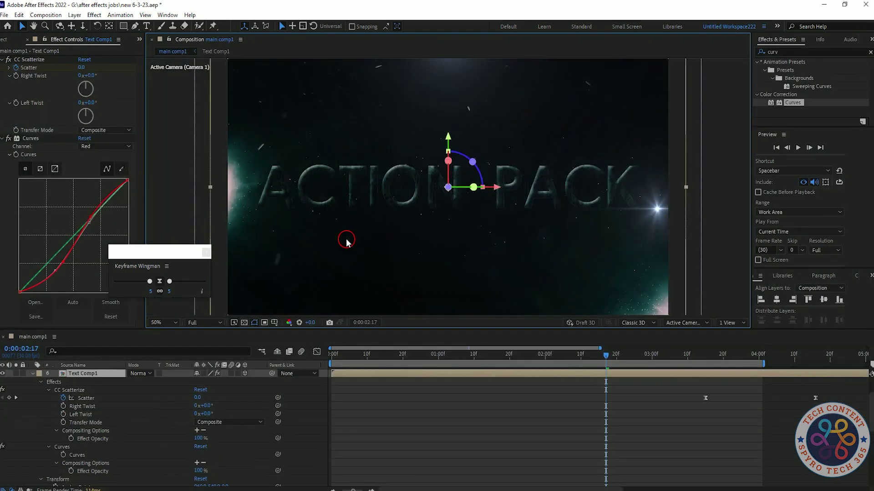
key("space")
key("space")
Add a second Curves effect to Text Comp1 and raise its RGB curve to brighten the title
left_click(9, 155)
left_click_drag(800, 108, 51, 197)
key("ctrl+z")
left_click_drag(64, 250, 64, 231)
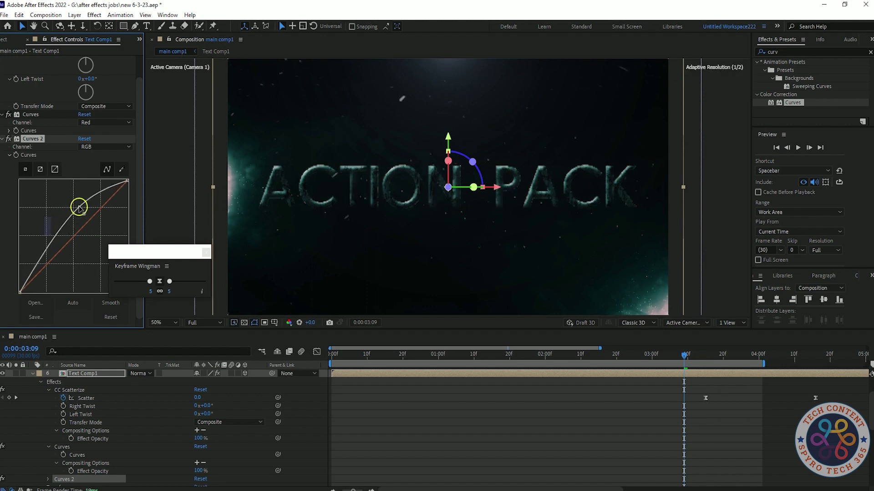
Try pulling down the lower part of the second Curves effect's RGB curve for more contrast
left_click_drag(53, 245, 57, 246)
left_click_drag(83, 208, 80, 210)
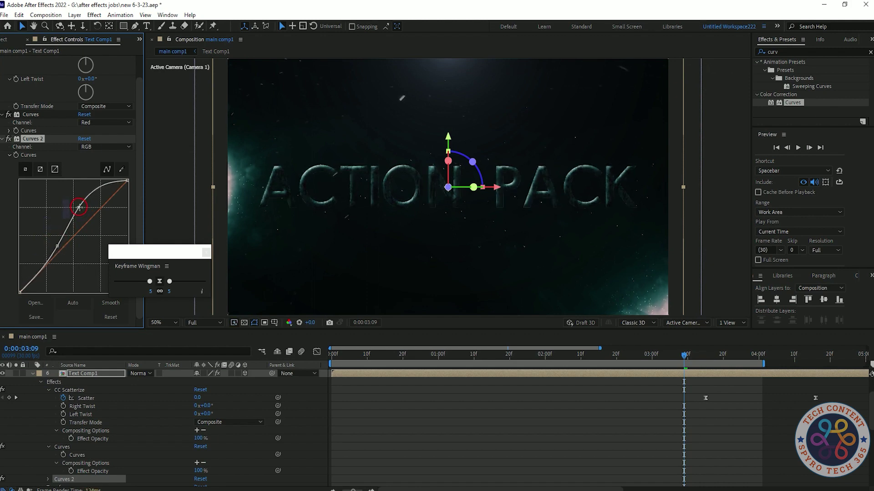
key("ctrl+z")
key("ctrl+z")
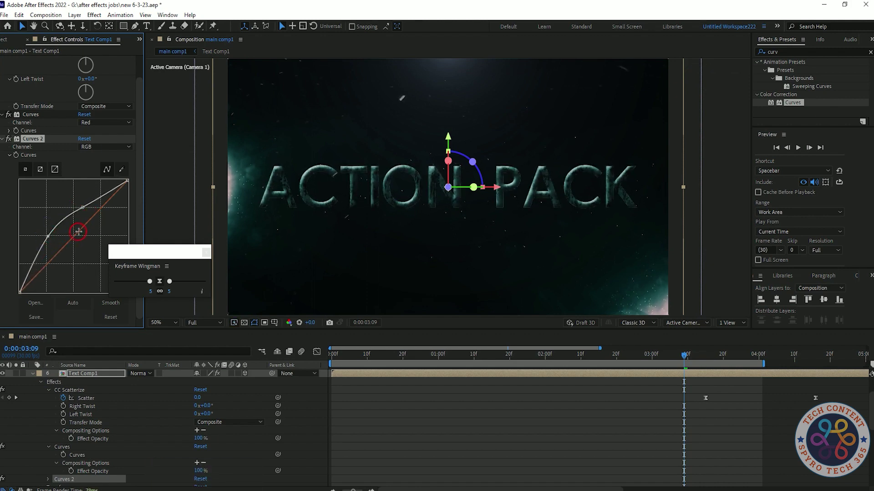
Lift the lower midtones of the second Curves effect's RGB curve and preview the composition from the start
left_click_drag(81, 205, 88, 212)
left_click_drag(49, 237, 47, 224)
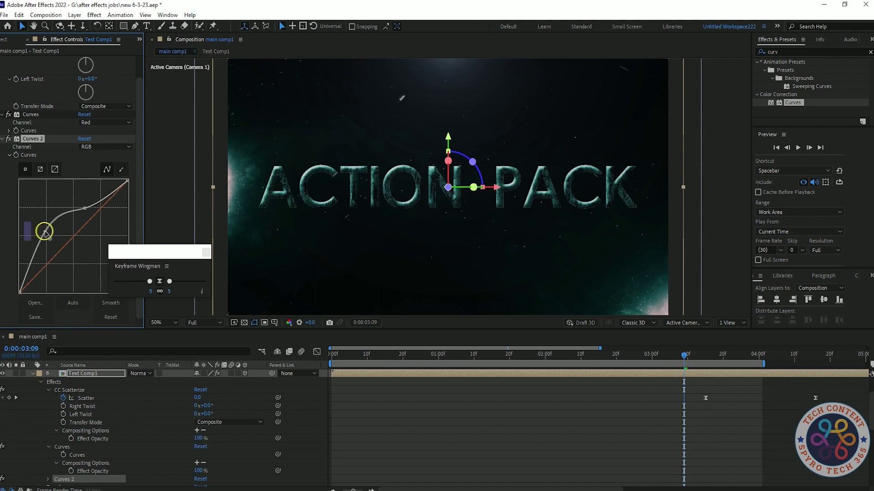
left_click_drag(684, 356, 692, 357)
left_click_drag(788, 364, 294, 370)
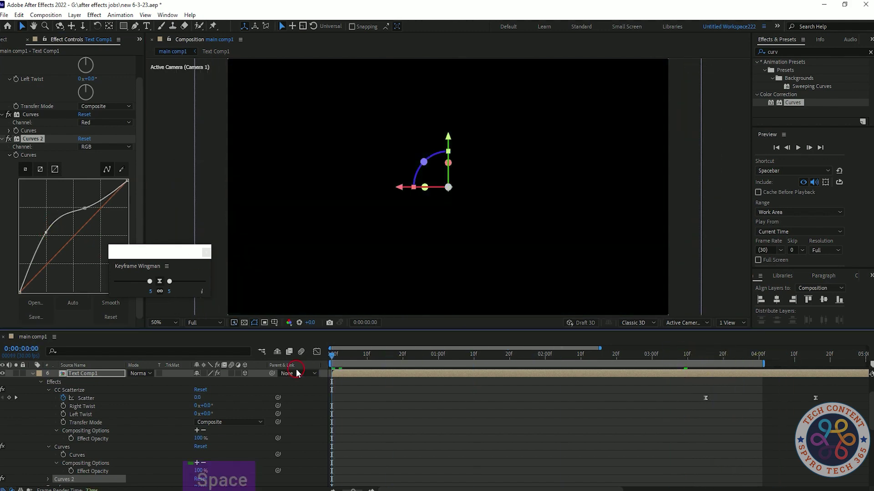
key("space")
key("space")
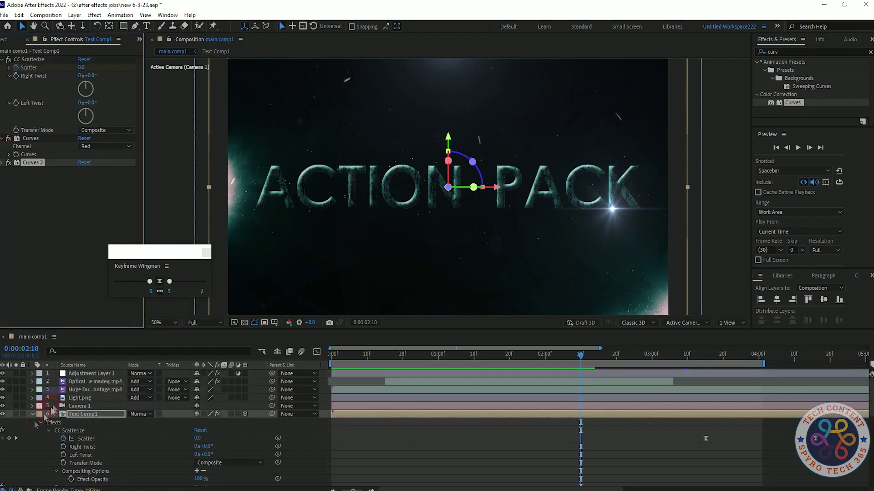
Apply the Noise effect to Adjustment Layer 1 and save the project
key("shift+Tab")
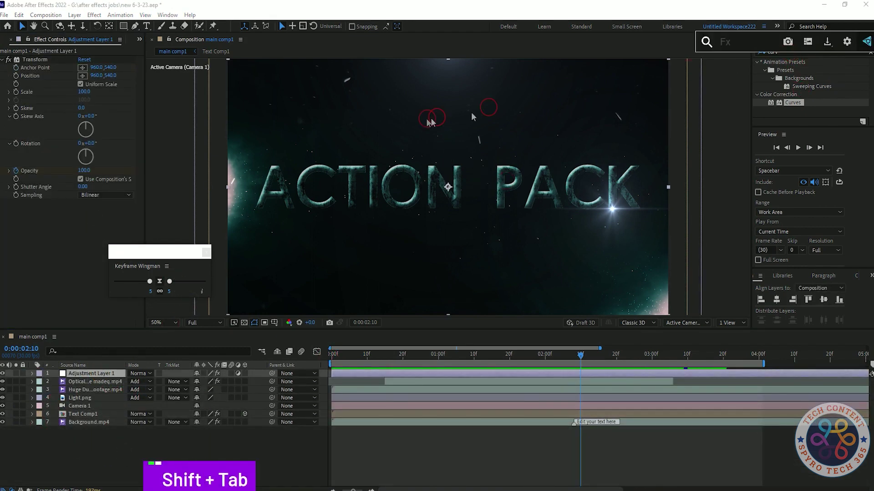
type("nois")
left_click(743, 73)
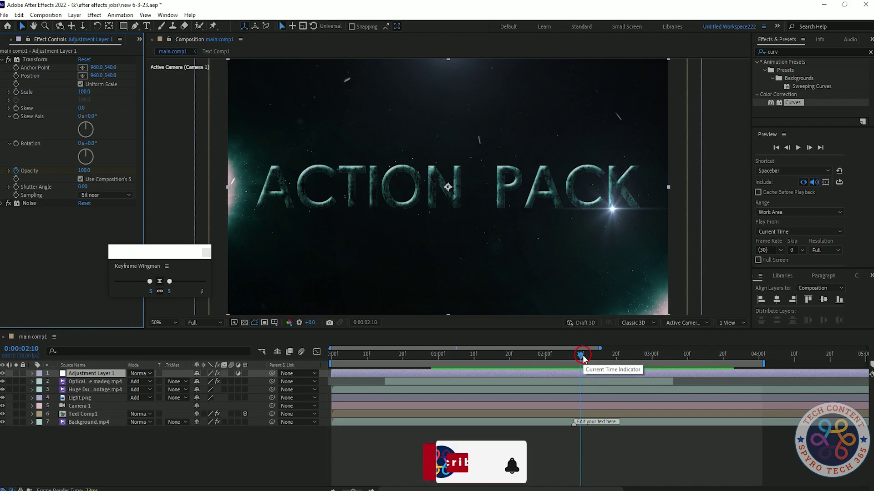
key("ctrl+s")
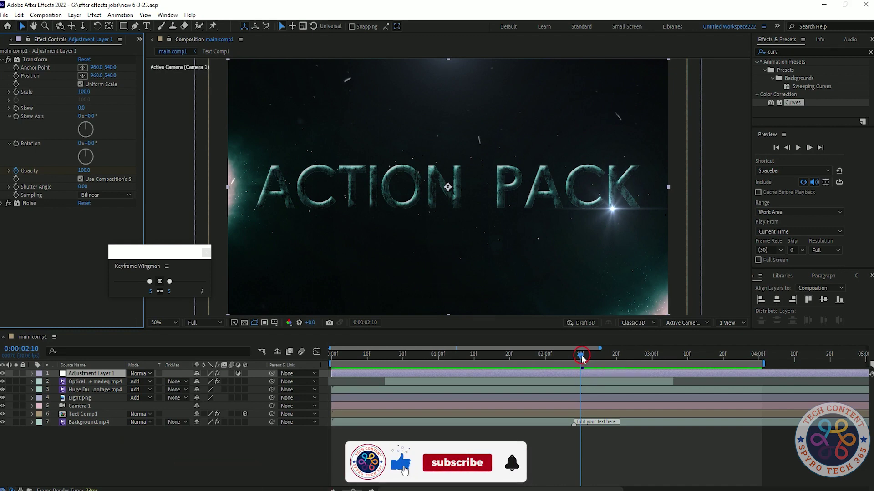
Search the effects for Gaussian Blur and apply it to Adjustment Layer 1
left_click(787, 51)
type("a")
key("BackSpace")
key("BackSpace")
key("BackSpace")
key("BackSpace")
type("gau")
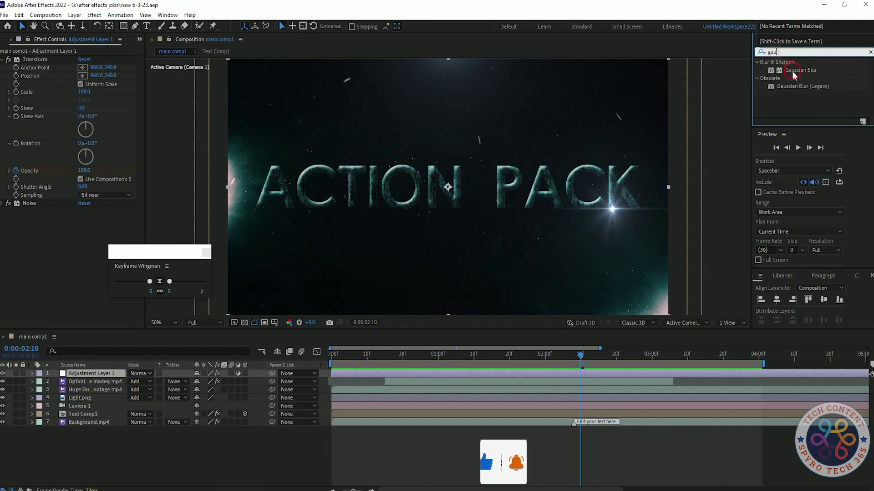
left_click_drag(800, 69, 36, 251)
Set the Gaussian Blur's Blurriness to 1.3, keep both blur dimensions and preview from the start
mouse_move(86, 220)
left_mouse_down()
mouse_move(110, 219)
mouse_move(90, 220)
left_mouse_up()
key("ctrl+z")
left_click(104, 227)
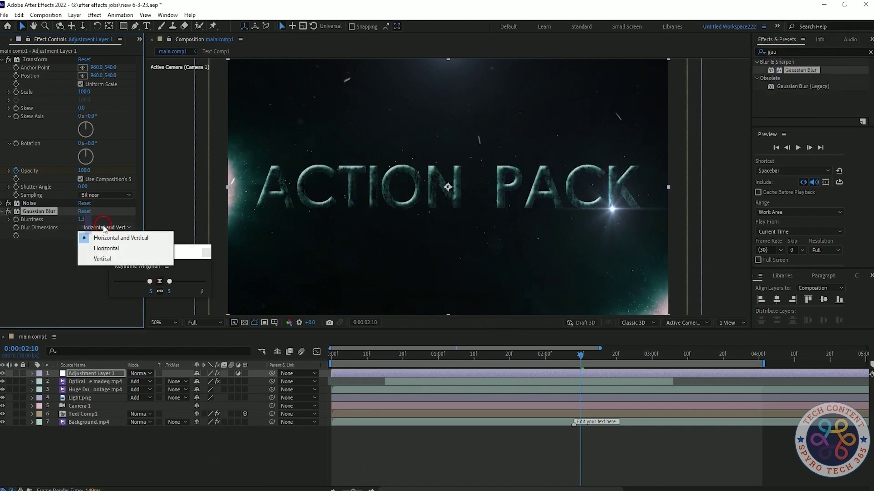
left_click(105, 235)
key("space")
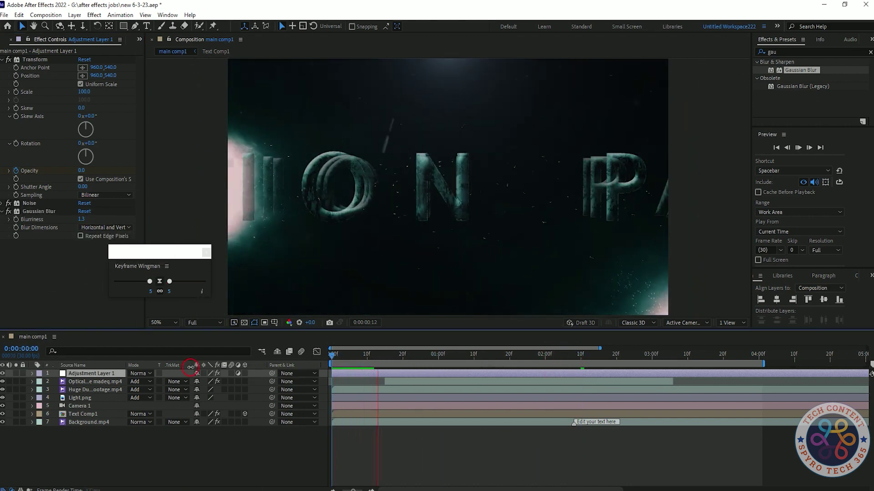
key("space")
Set the Gaussian Blur's Blurriness to 0.7 and preview the composition
left_click(82, 219)
type("0.7")
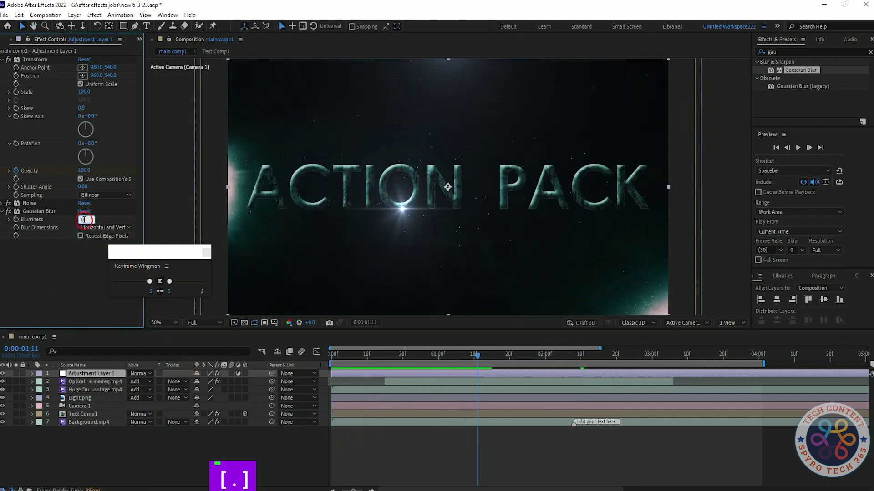
key("Return")
key("space")
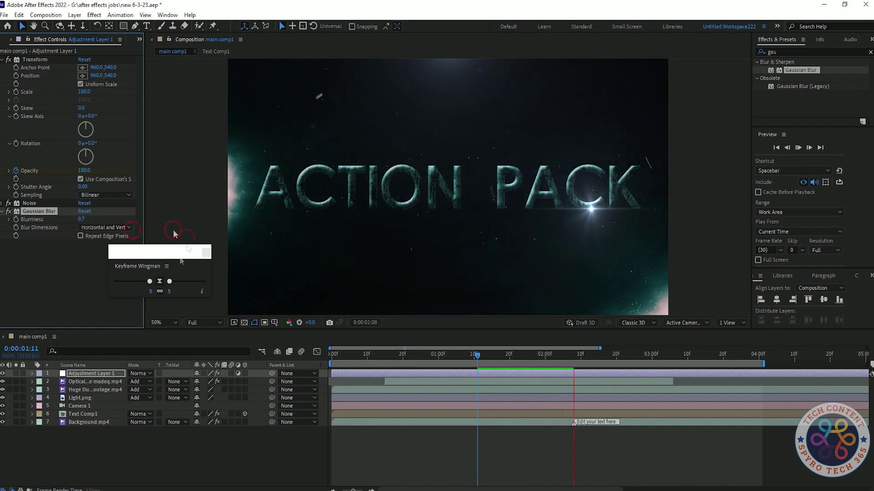
left_click(576, 237)
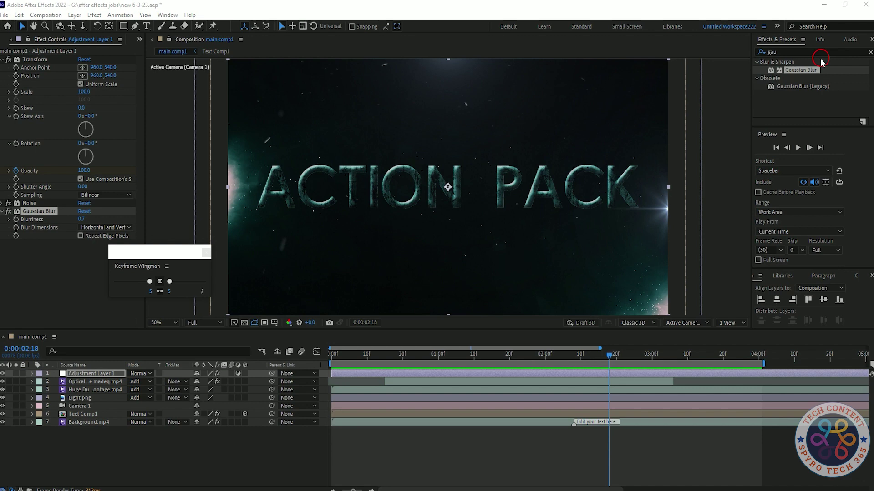
Create a 1920 x 1080 px black solid named "Flim Bar" above all layers
right_click(175, 440)
mouse_move(195, 341)
left_click(309, 307)
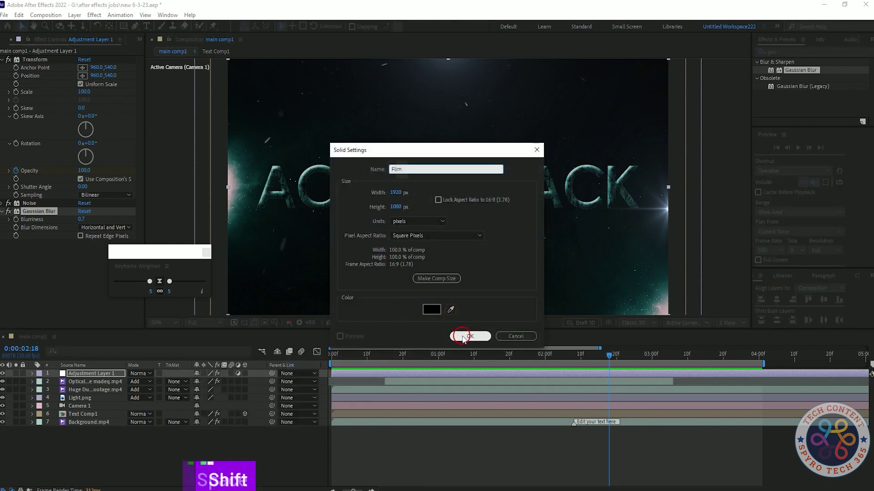
left_click(463, 337)
left_click(93, 446)
left_click(95, 366)
left_click(95, 374)
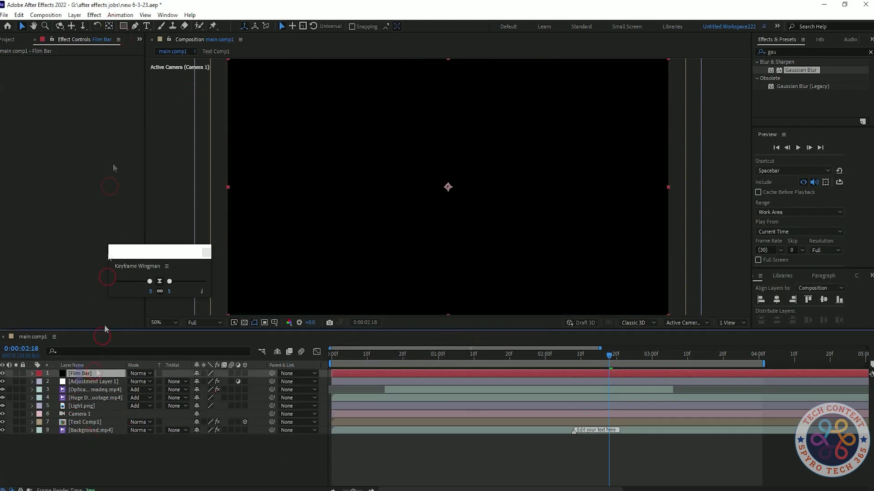
Add a full-frame rectangular mask to the Flim Bar solid and close the Keyframe Wingman panel
double_click(124, 26)
left_click(164, 323)
left_click(155, 153)
left_click(206, 252)
Pull the Flim Bar mask's upper and lower edges symmetrically inward, keeping the mask's full width
left_click(448, 61)
left_click(79, 390)
double_click(447, 60)
left_click_drag(448, 60, 454, 81)
key("ctrl+z")
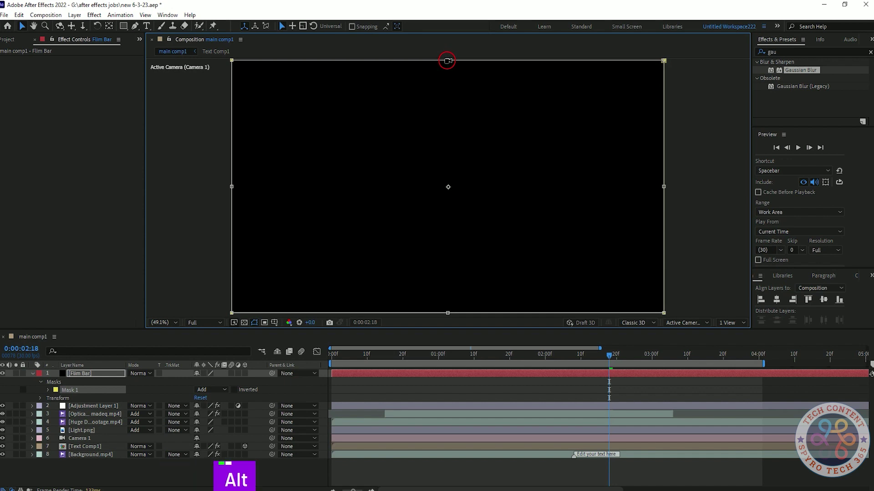
left_click_drag(447, 61, 448, 83)
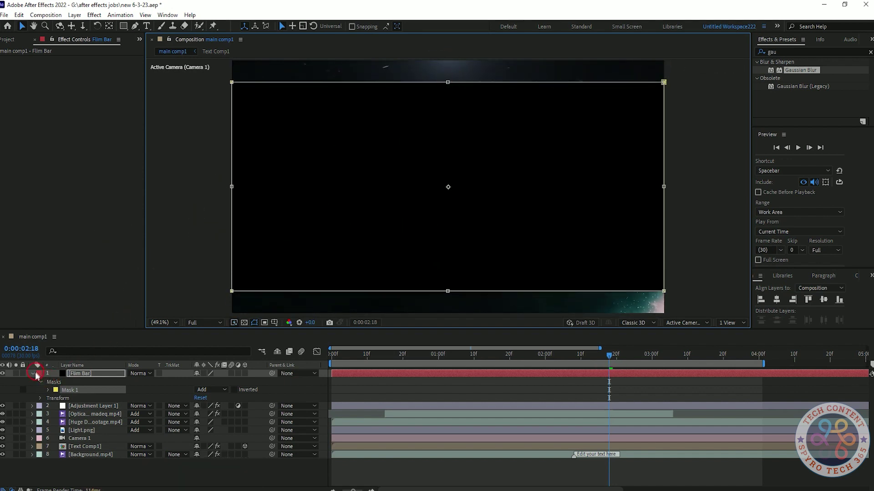
Invert the Flim Bar mask to form black letterbox bars and collapse the layer's properties
left_click(233, 390)
left_click(270, 393)
left_click(32, 374)
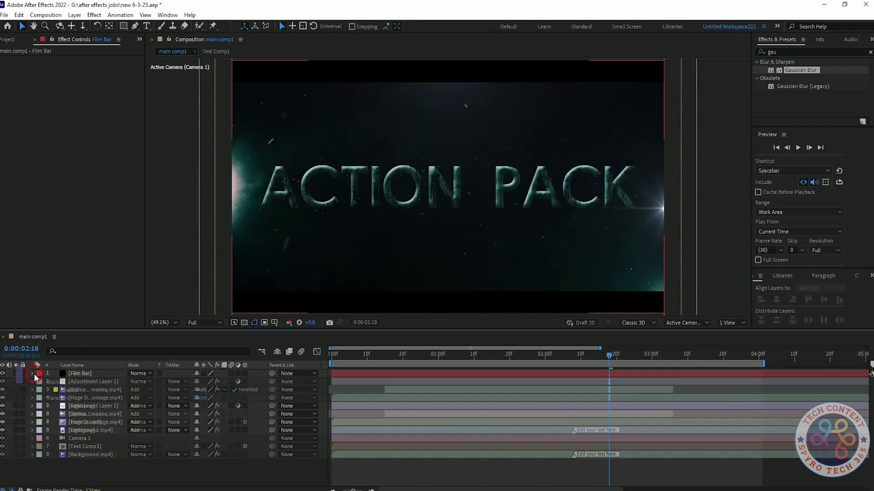
Preview the letterboxed composition from the start and save the project
left_click(487, 430)
key("space")
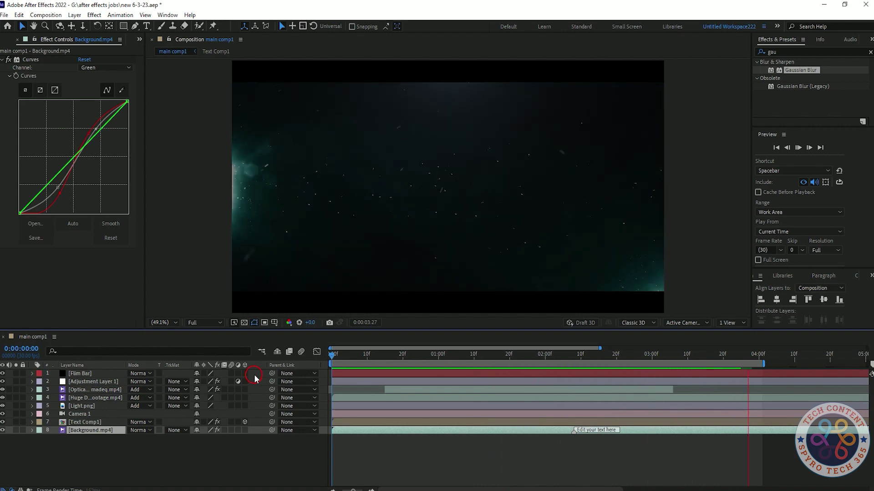
key("space")
key("ctrl+s")
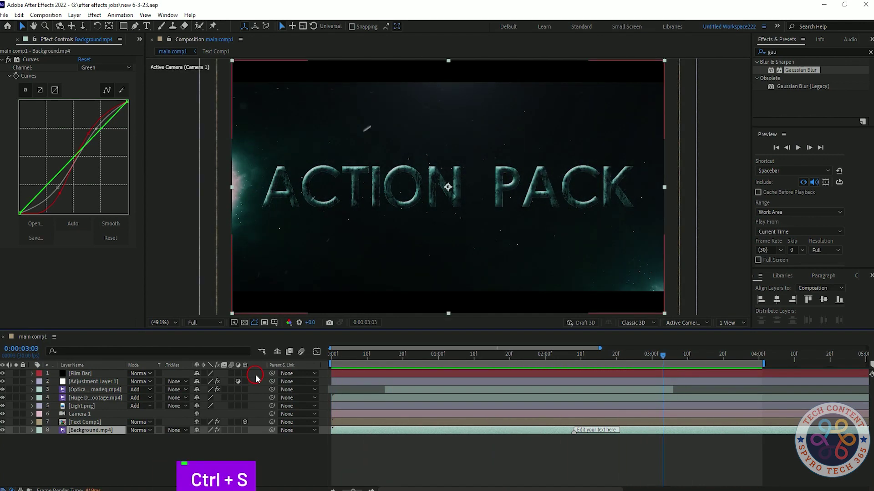
Create another black solid above all layers with the default settings
right_click(113, 462)
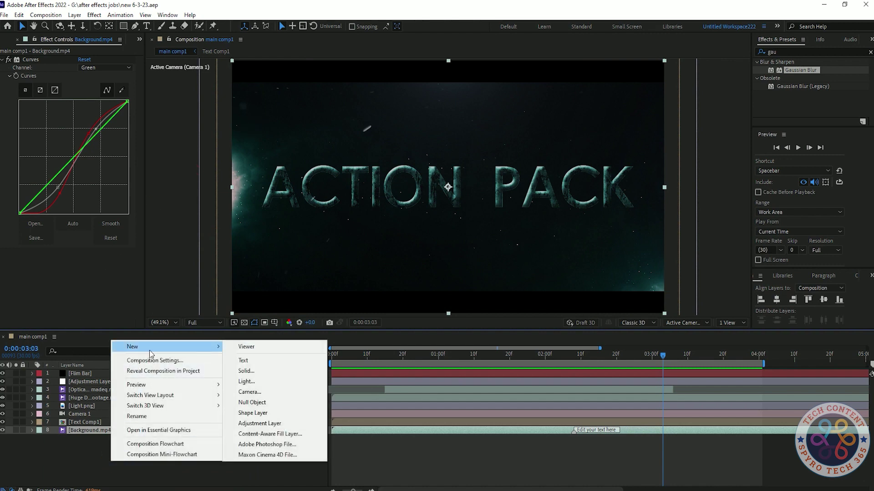
left_click(271, 376)
left_click(464, 334)
left_click_drag(92, 374, 92, 372)
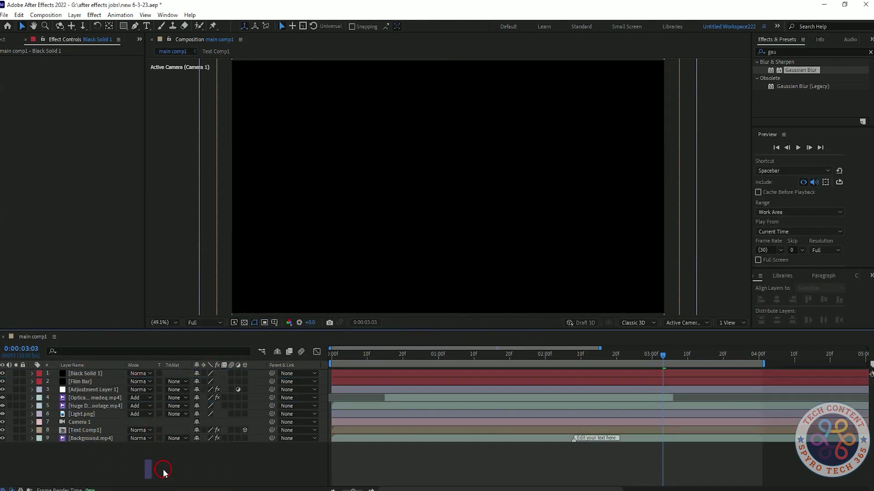
Draw an elliptical mask on Black Solid 1 over the first letters of the title
left_click_drag(123, 26, 172, 52)
left_click_drag(278, 132, 372, 230)
left_click(22, 25)
Try to enlarge the elliptical mask on Black Solid 1 by its outline points
left_click(332, 162)
left_click_drag(324, 131, 279, 121)
key("ctrl+z")
left_click(326, 231)
left_click(66, 391)
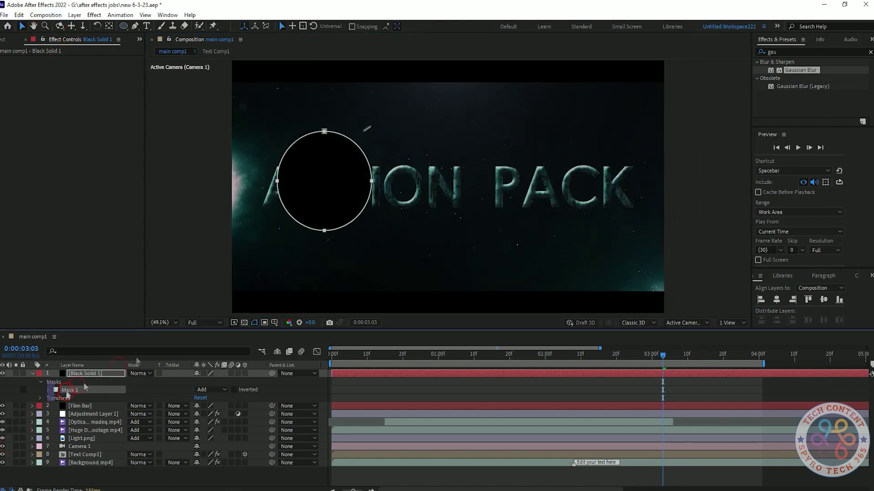
double_click(336, 169)
left_click_drag(321, 116, 315, 116)
key("ctrl+z")
left_click(205, 40)
left_click_drag(324, 231, 302, 229)
key("ctrl+z")
Move Black Solid 1's ellipse over the glow at the frame's left edge and enlarge it slightly
left_click_drag(335, 185, 240, 193)
left_click_drag(263, 138, 277, 135)
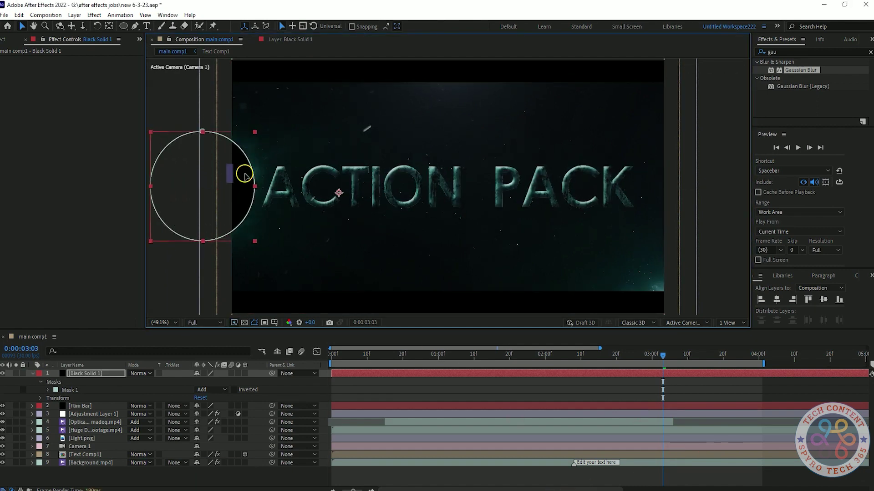
left_click_drag(244, 173, 252, 172)
Try inverting Black Solid 1's mask and test other mask modes before returning to Add
left_click(112, 379)
left_click(234, 389)
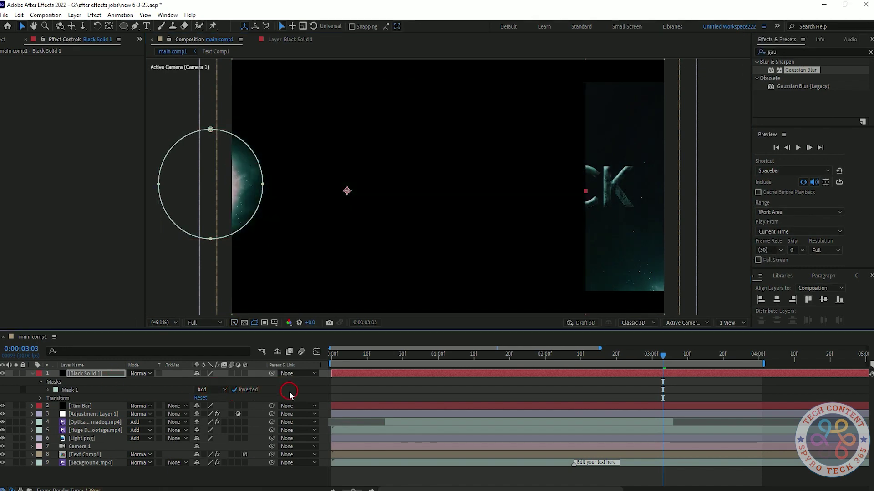
left_click(233, 390)
left_click(202, 390)
left_click(213, 421)
left_click(211, 390)
left_click(216, 400)
left_click(210, 390)
left_click(215, 410)
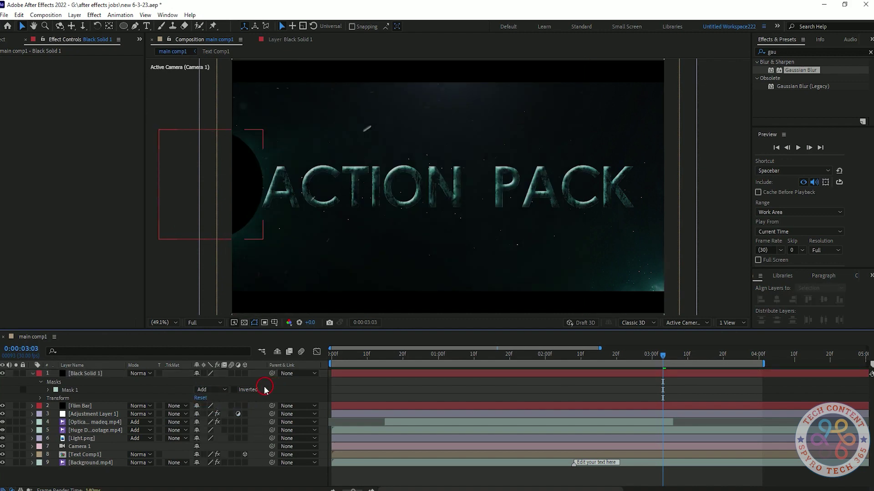
Set Mask 1's feather on Black Solid 1 to 776 pixels and compare it inverted and not inverted
left_click(47, 390)
left_click_drag(196, 406, 449, 406)
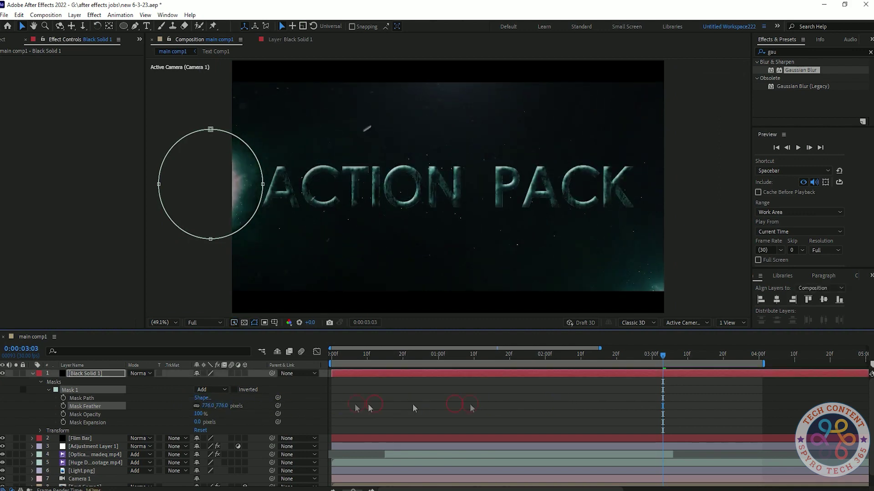
left_click(235, 390)
left_click(235, 390)
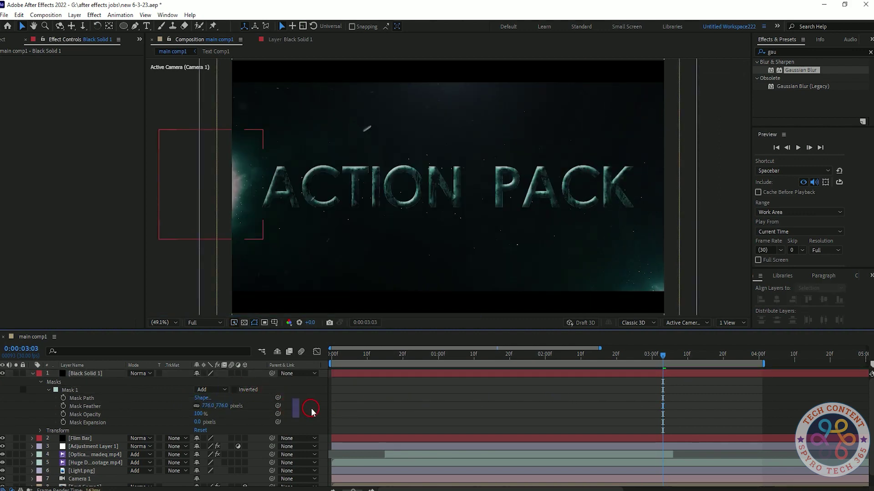
Lower Mask 1's opacity on Black Solid 1 to 30% and preview the composition
left_click_drag(206, 411, 146, 410)
left_click(287, 396)
left_click(235, 389)
left_click(235, 389)
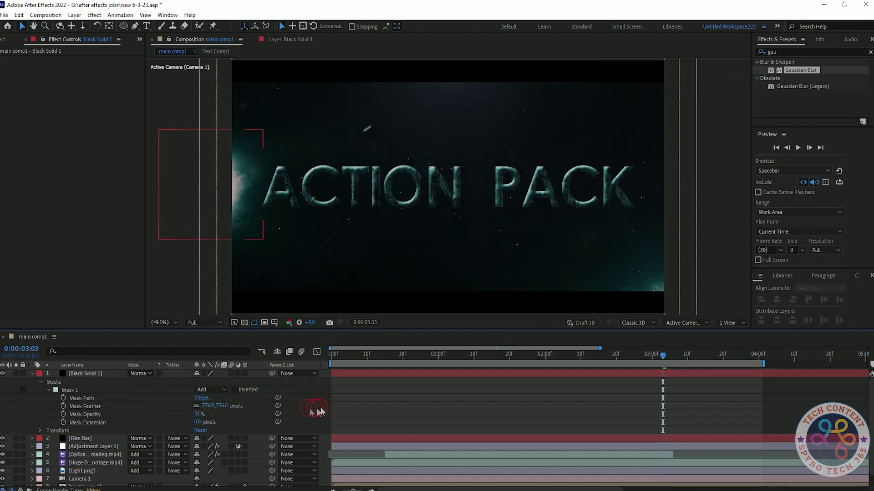
left_click_drag(200, 416, 256, 419)
key("space")
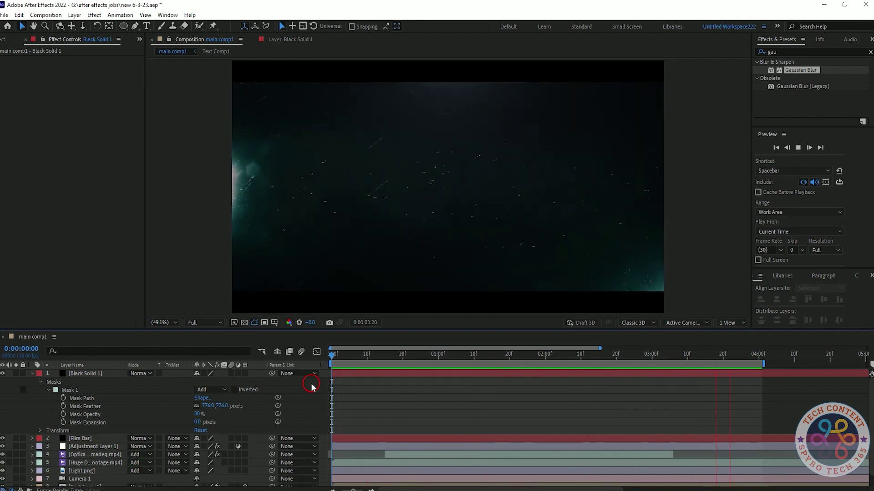
key("space")
Save the project and set Mask 1's expansion on Black Solid 1 to 56 pixels
left_click(297, 407)
key("ctrl+s")
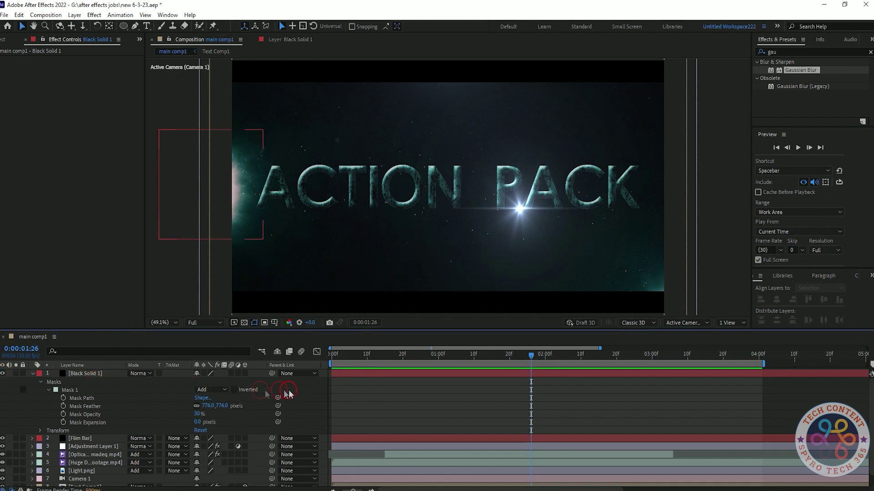
left_click_drag(199, 424, 223, 418)
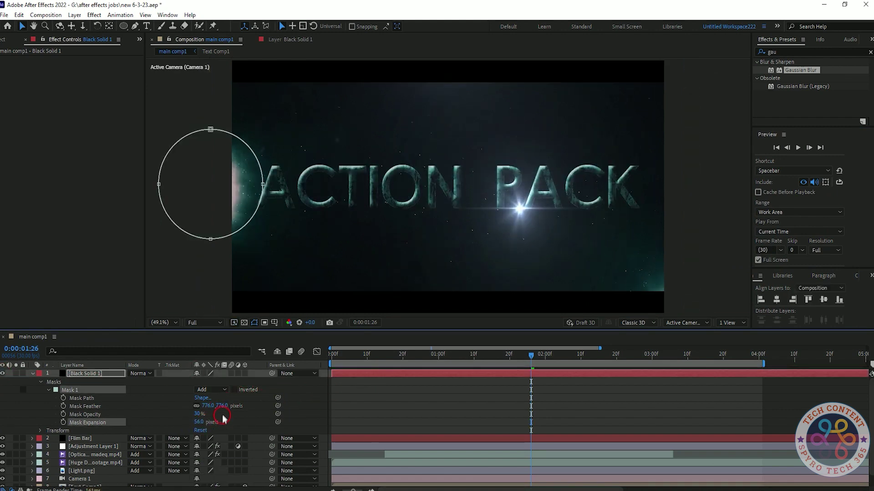
left_click(222, 390)
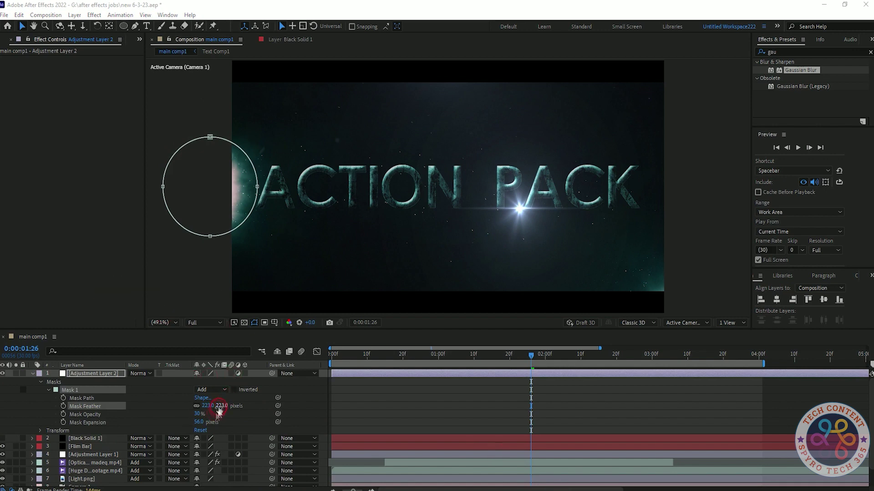
Set Mask 1 on Adjustment Layer 2 to 232 pixels feather, 100% opacity and 26 pixels expansion
mouse_move(221, 412)
left_mouse_down()
mouse_move(205, 414)
mouse_move(232, 412)
mouse_move(193, 425)
mouse_move(215, 410)
left_mouse_up()
left_click(234, 390)
Delete the Black Solid 1 layer from main comp1
left_click(2, 438)
left_click(49, 439)
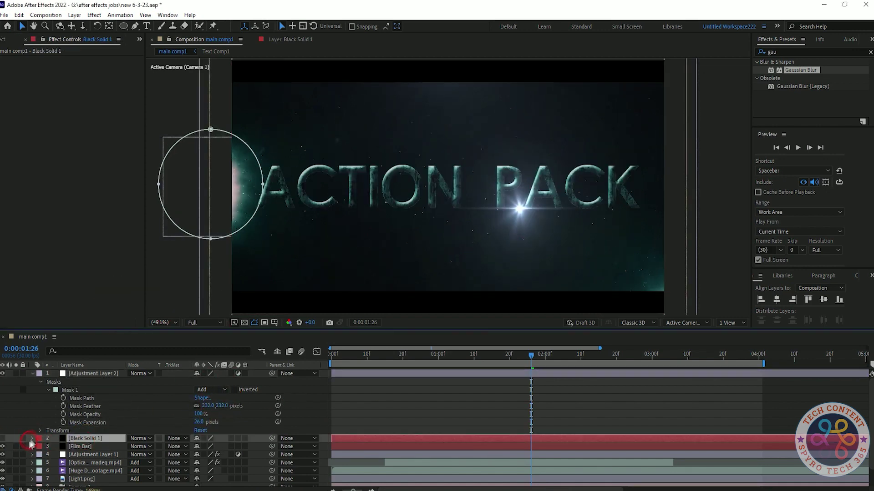
left_click(32, 438)
left_click(71, 442)
key("Delete")
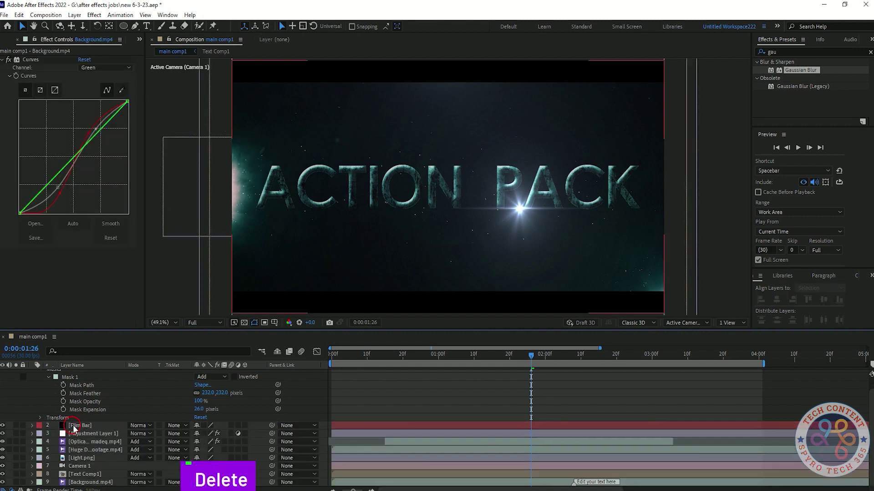
Search the effects for "blur" and apply Gaussian Blur to Adjustment Layer 2
left_click(112, 374)
key("shift+Tab")
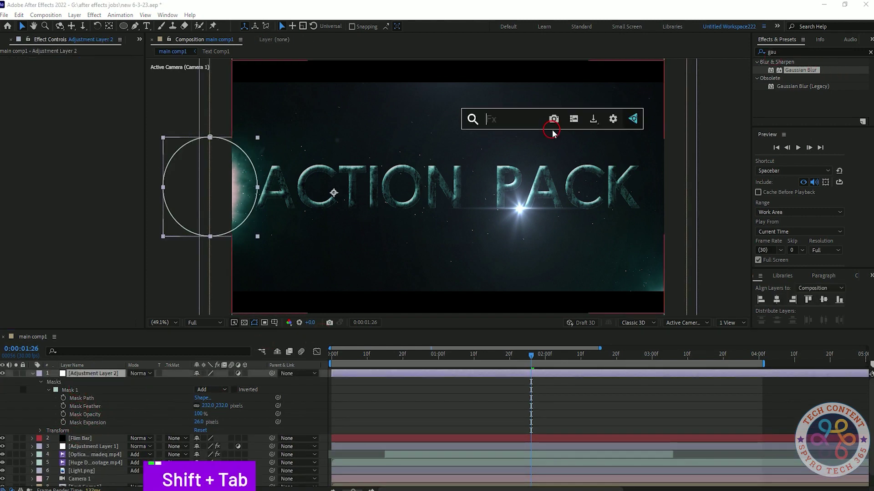
type("blur")
scroll(582, 191, "down", 1)
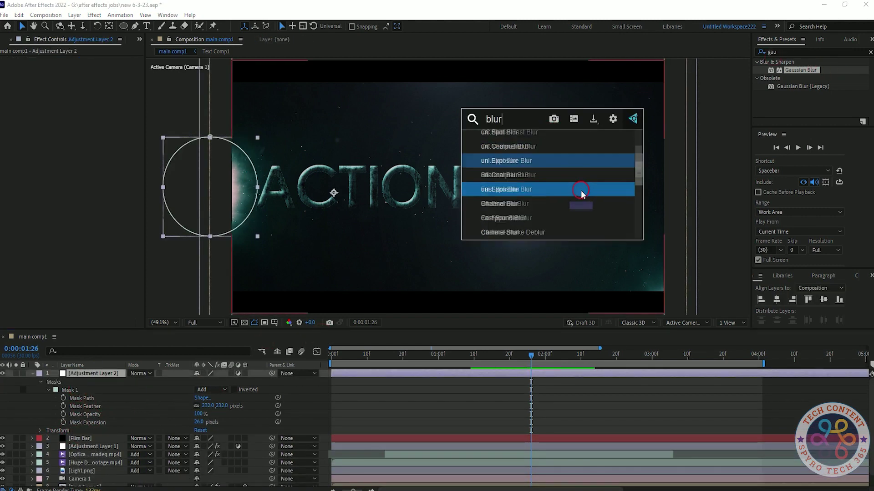
scroll(581, 194, "down", 2)
scroll(591, 204, "up", 1)
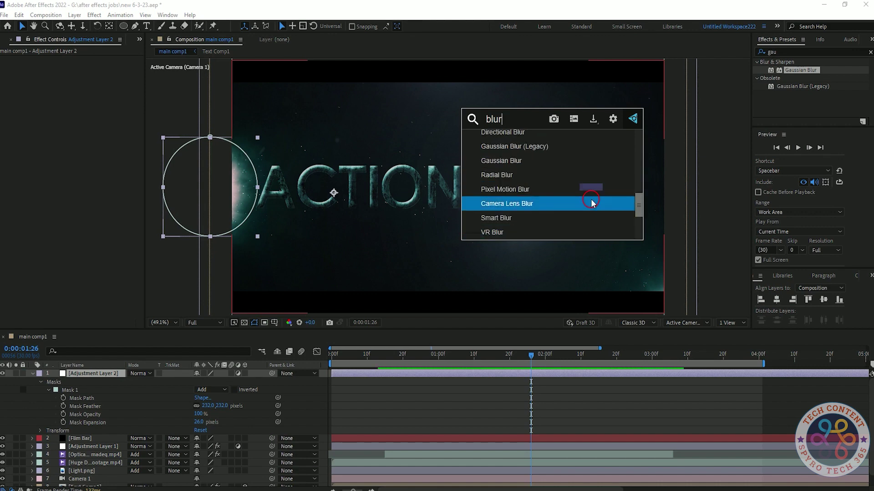
left_click(509, 161)
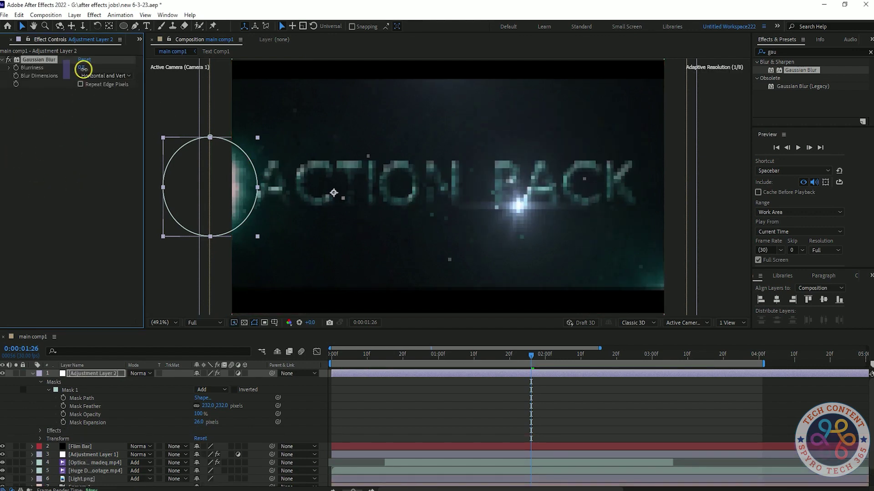
Set the Gaussian Blur's blurriness on Adjustment Layer 2 to 4.1 and compare the frame with the layer hidden and shown
left_click_drag(114, 69, 140, 69)
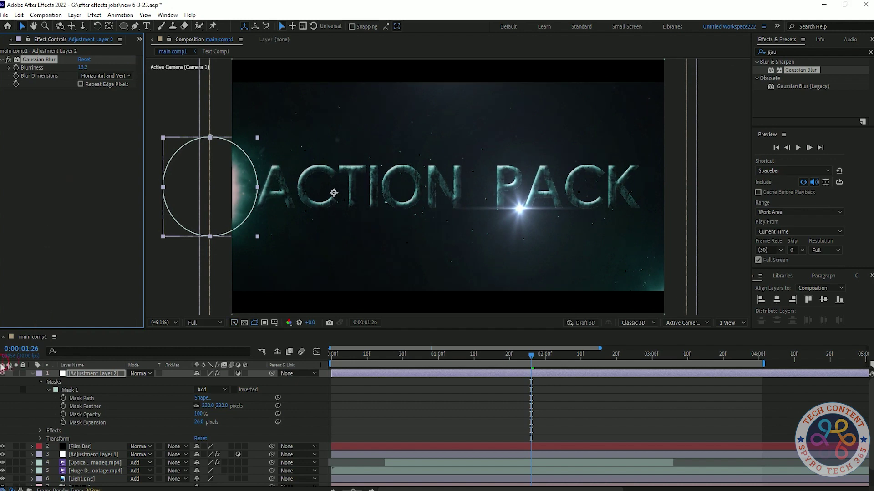
left_click_drag(83, 67, 68, 78)
left_click(3, 374)
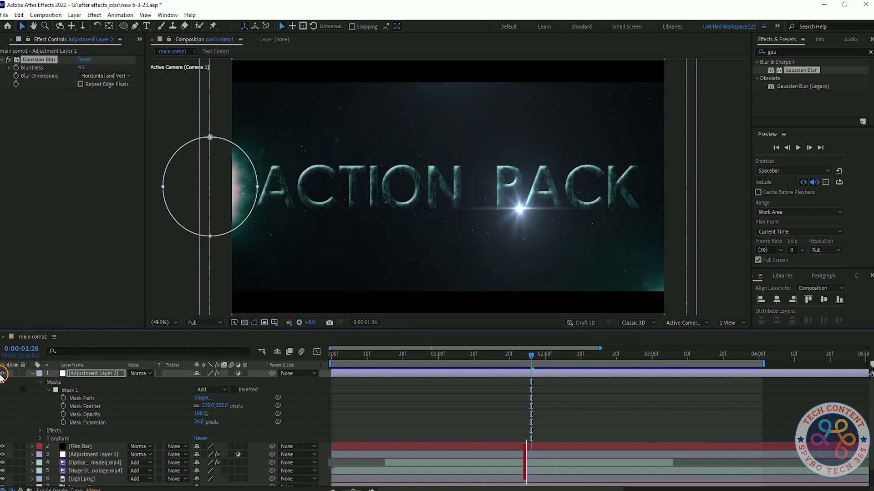
left_click(3, 373)
type("7")
key("Return")
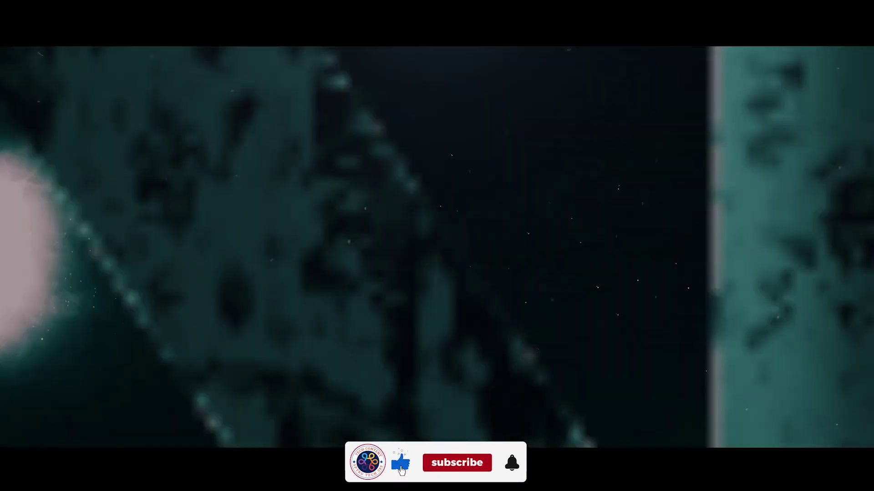